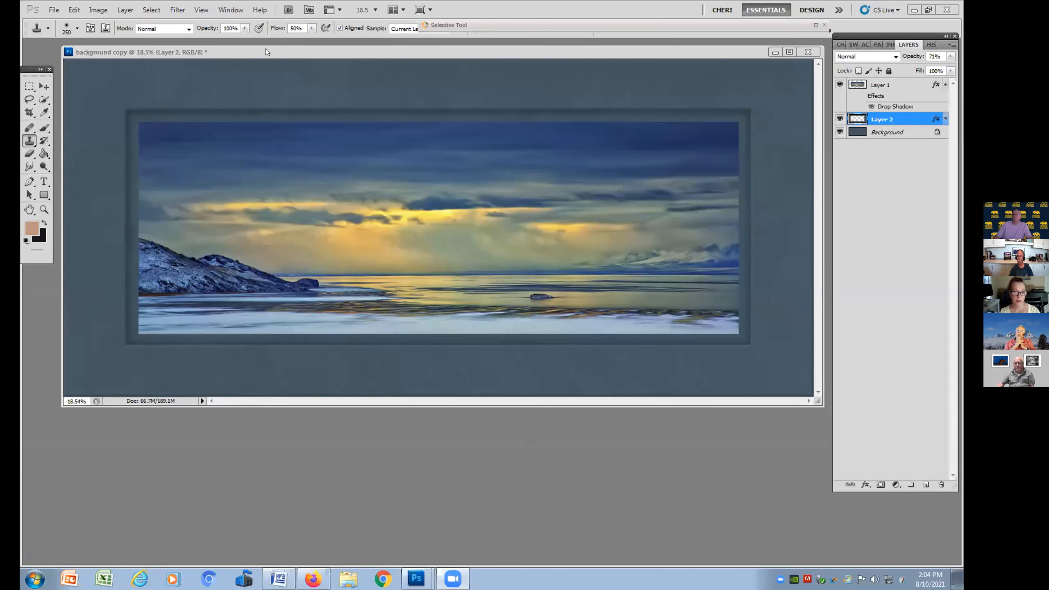
Show the image in full-screen mode and toggle Layer 1 and Layer 2 visibility to examine how the matted photo is built up.
{"action": "key", "text": "f"}
{"action": "mouse_move", "coordinate": [423, 247]}
{"action": "left_mouse_down"}
{"action": "mouse_move", "coordinate": [340, 237]}
{"action": "mouse_move", "coordinate": [368, 236]}
{"action": "left_mouse_up"}
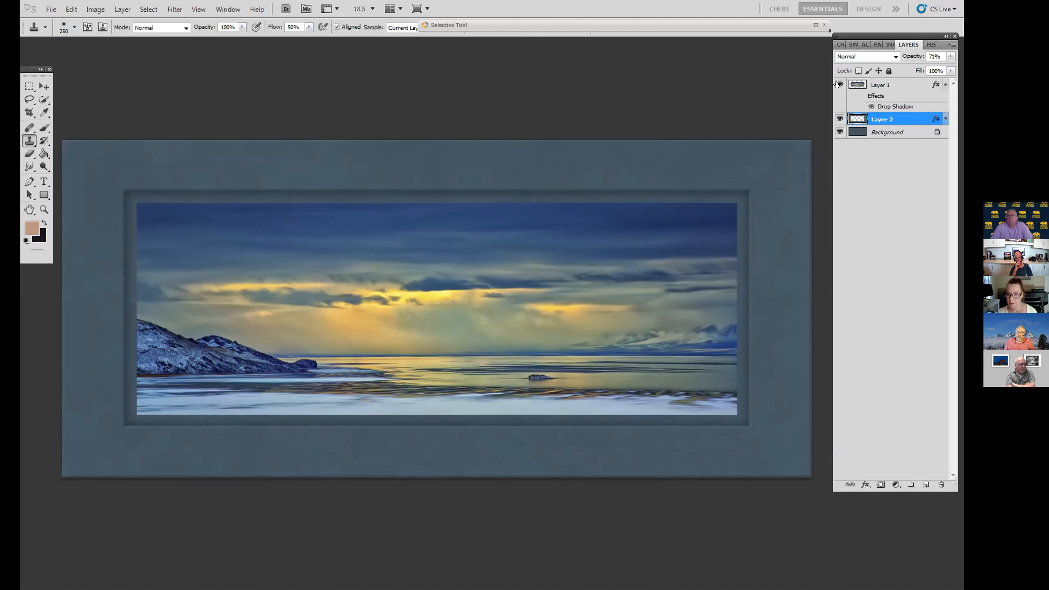
{"action": "left_click", "coordinate": [840, 119]}
{"action": "left_click", "coordinate": [838, 120]}
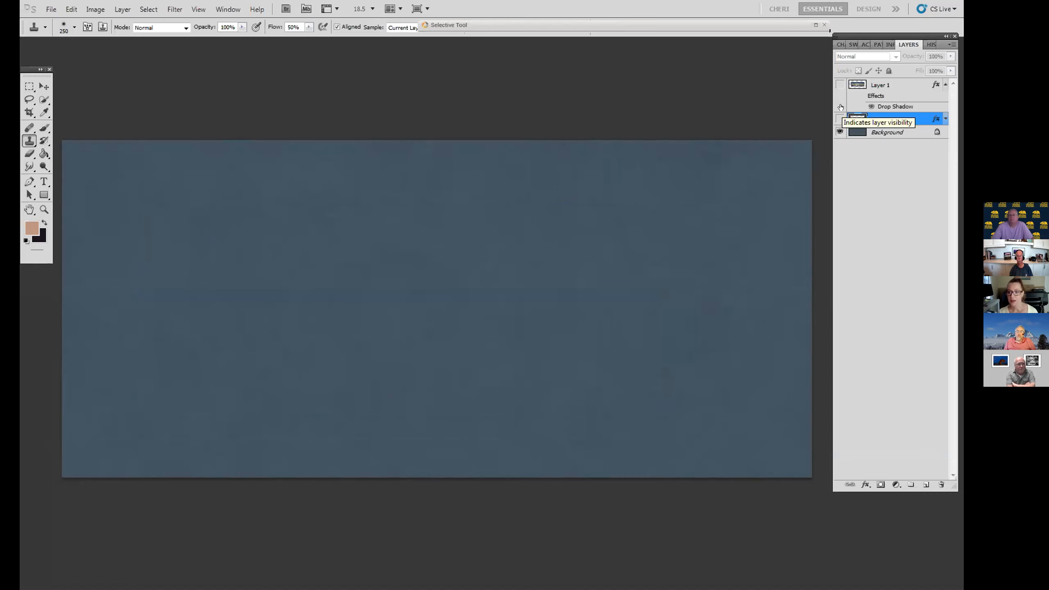
{"action": "left_click", "coordinate": [838, 84]}
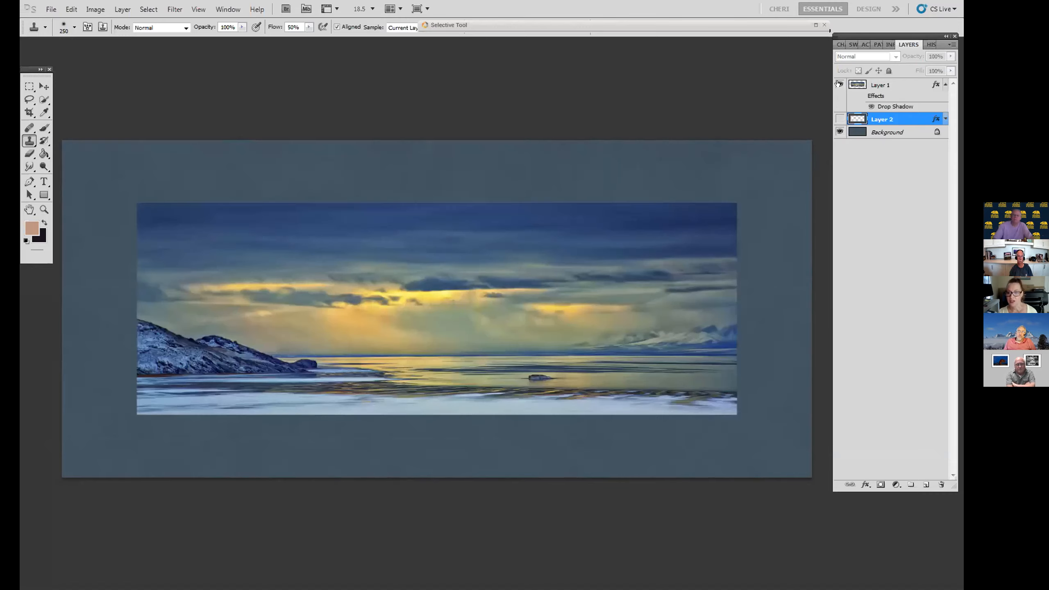
{"action": "left_click", "coordinate": [839, 84]}
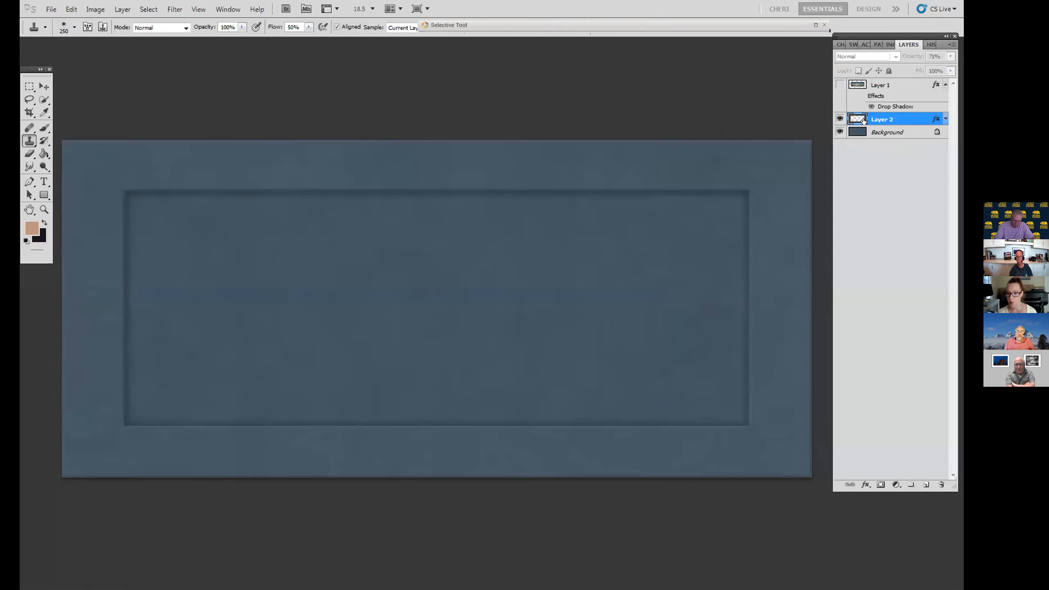
{"action": "left_click", "coordinate": [879, 121]}
{"action": "left_click", "coordinate": [839, 84]}
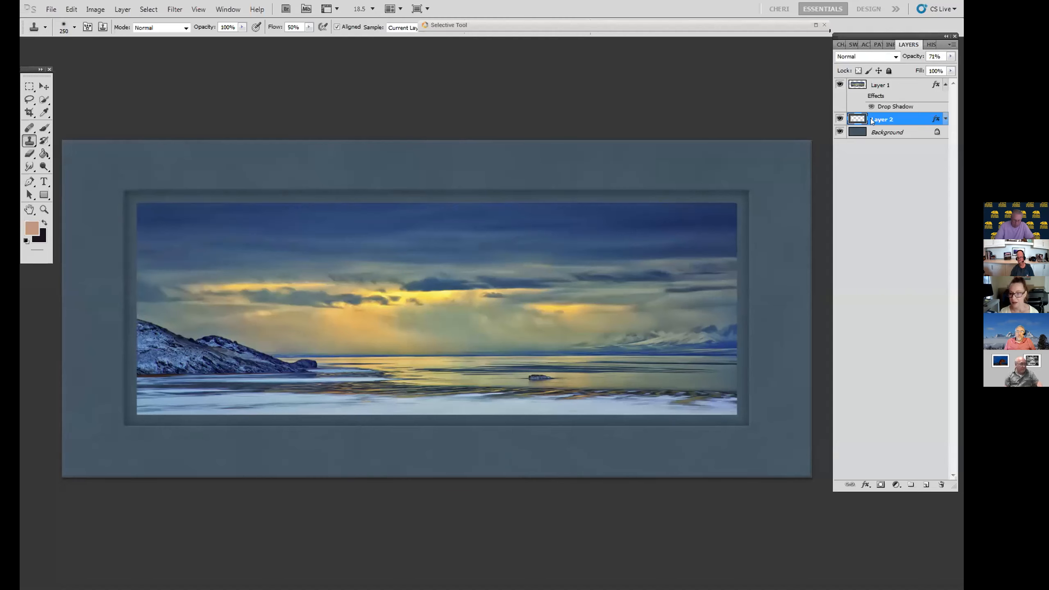
Delete Layer 2 and draw a rectangular marquee selection slightly larger than the photo on all sides.
{"action": "left_click_drag", "start_coordinate": [877, 118], "coordinate": [941, 483]}
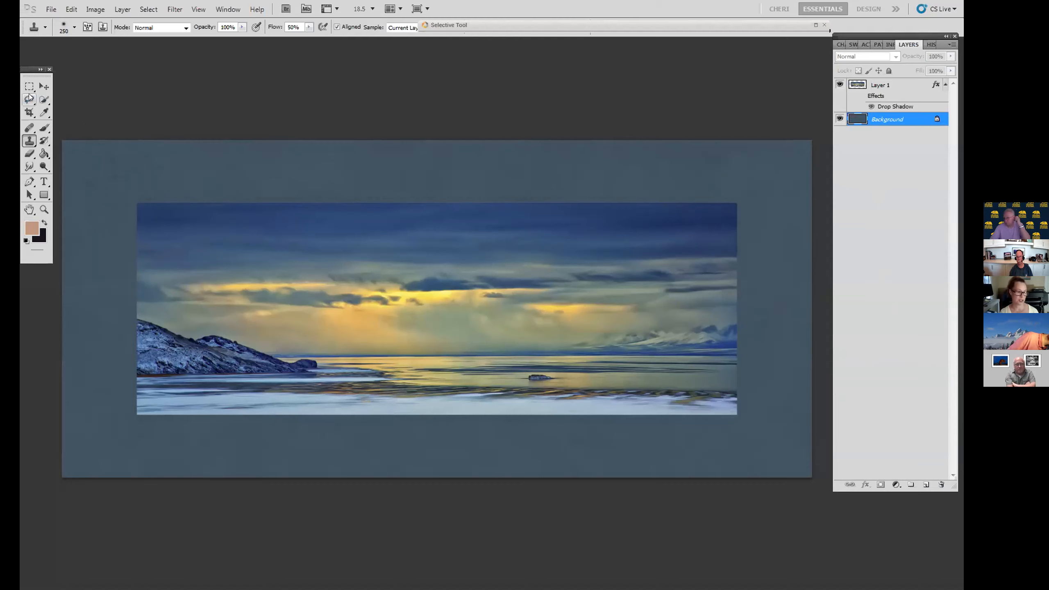
{"action": "key", "text": "m"}
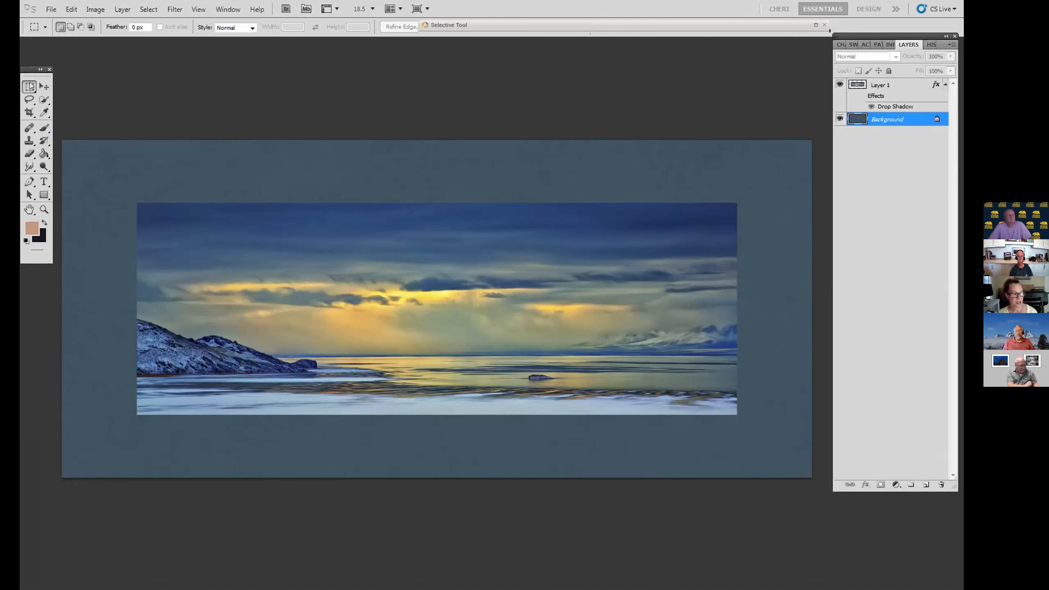
{"action": "mouse_move", "coordinate": [37, 76]}
{"action": "left_mouse_down"}
{"action": "mouse_move", "coordinate": [58, 63]}
{"action": "mouse_move", "coordinate": [37, 61]}
{"action": "left_mouse_up"}
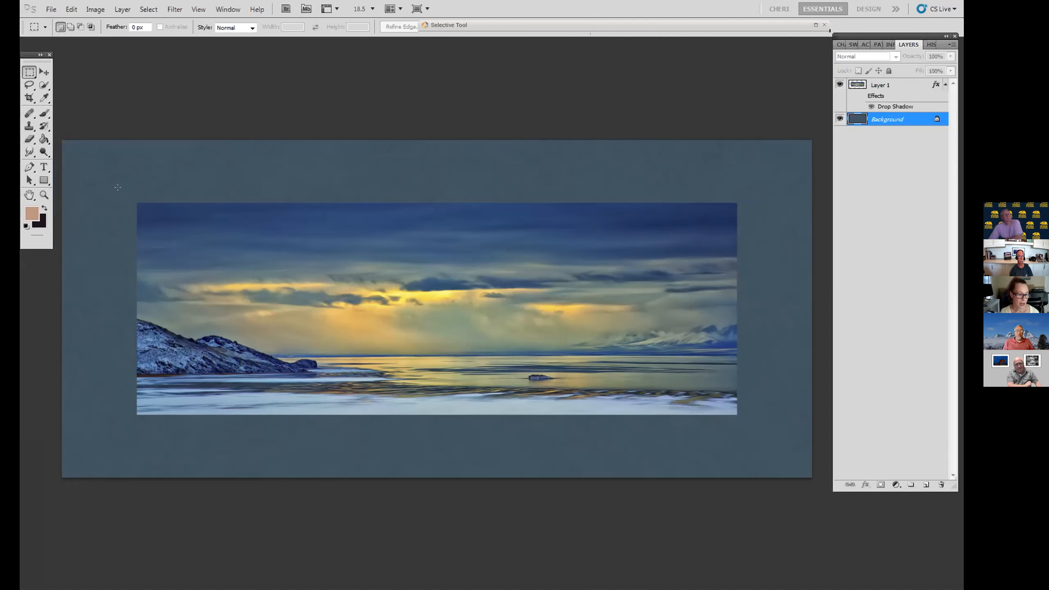
{"action": "left_click_drag", "start_coordinate": [120, 188], "coordinate": [753, 425]}
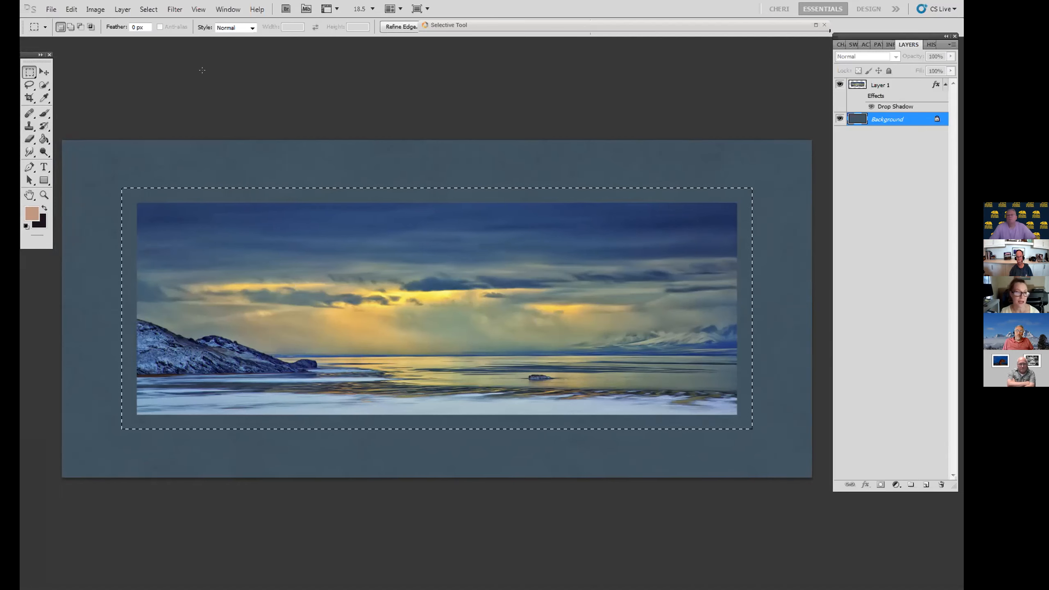
Invert the selection and copy the outer border of the Background to a new layer, checking it with the Background hidden.
{"action": "left_click", "coordinate": [149, 9]}
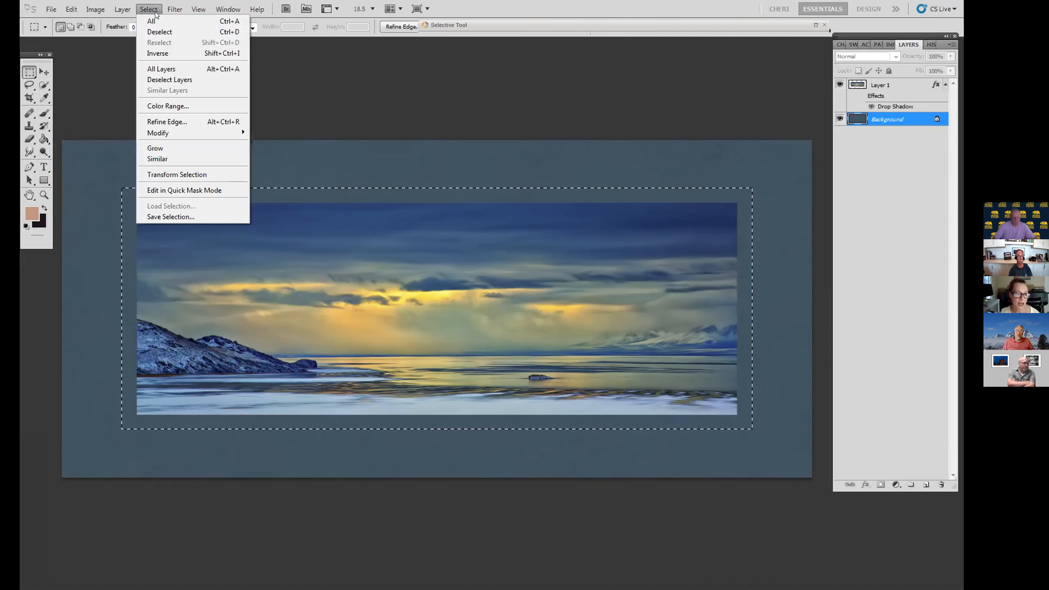
{"action": "left_click", "coordinate": [164, 53]}
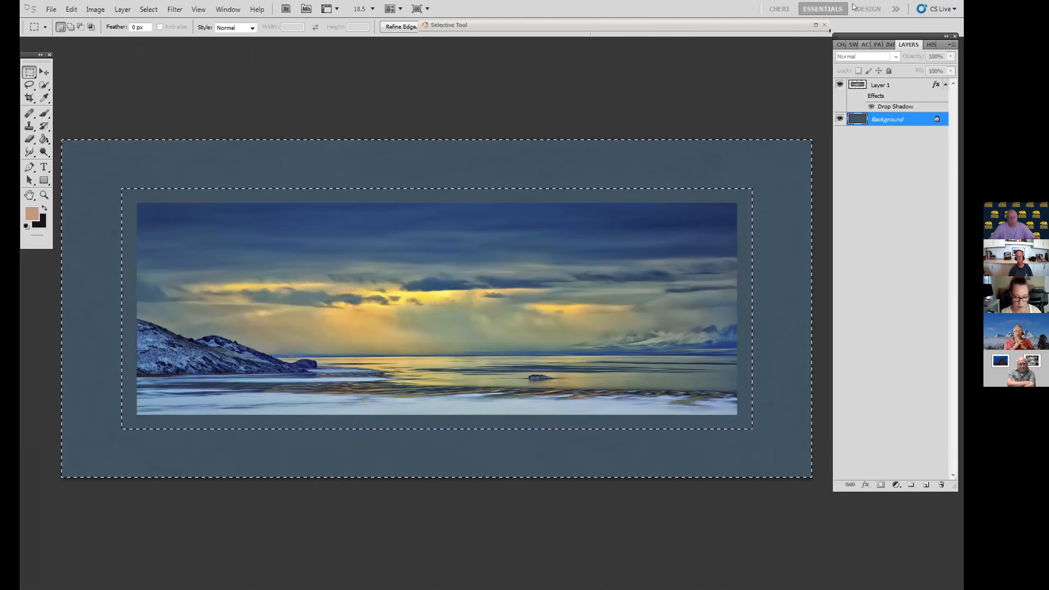
{"action": "key", "text": "ctrl+j"}
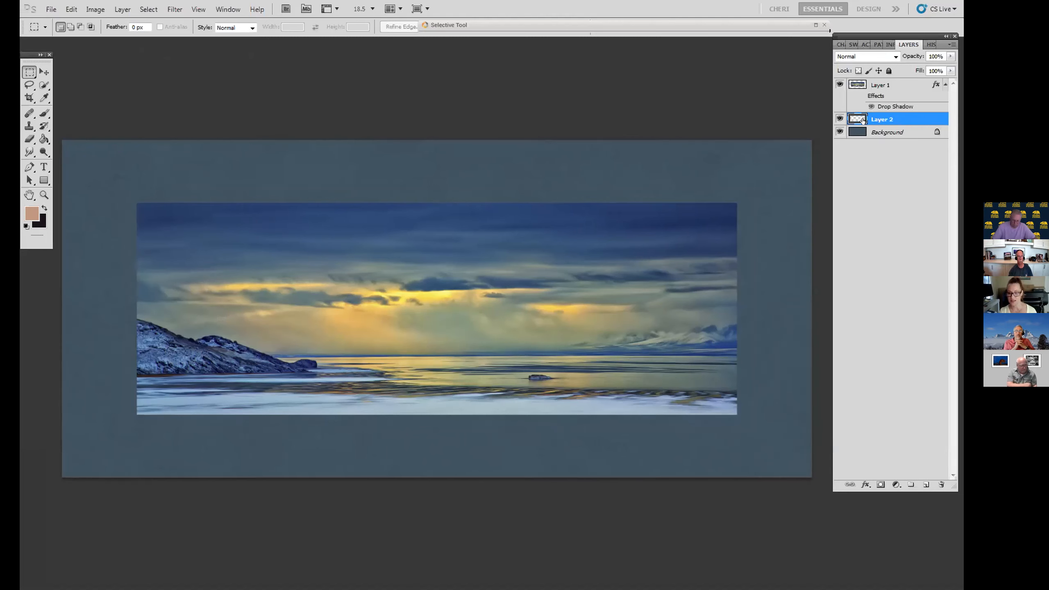
{"action": "left_click", "coordinate": [840, 132]}
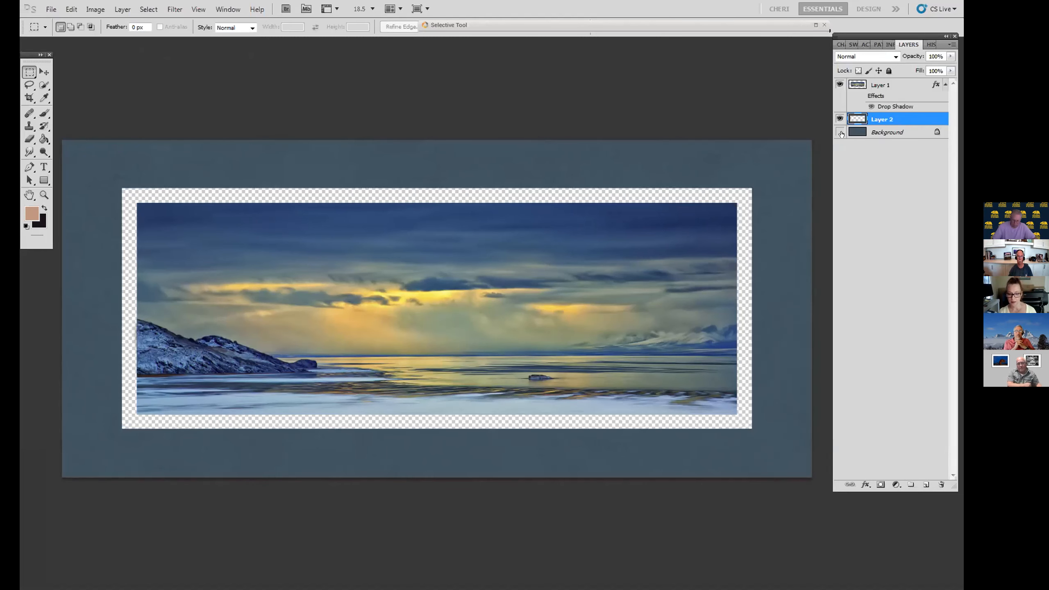
{"action": "left_click", "coordinate": [840, 132]}
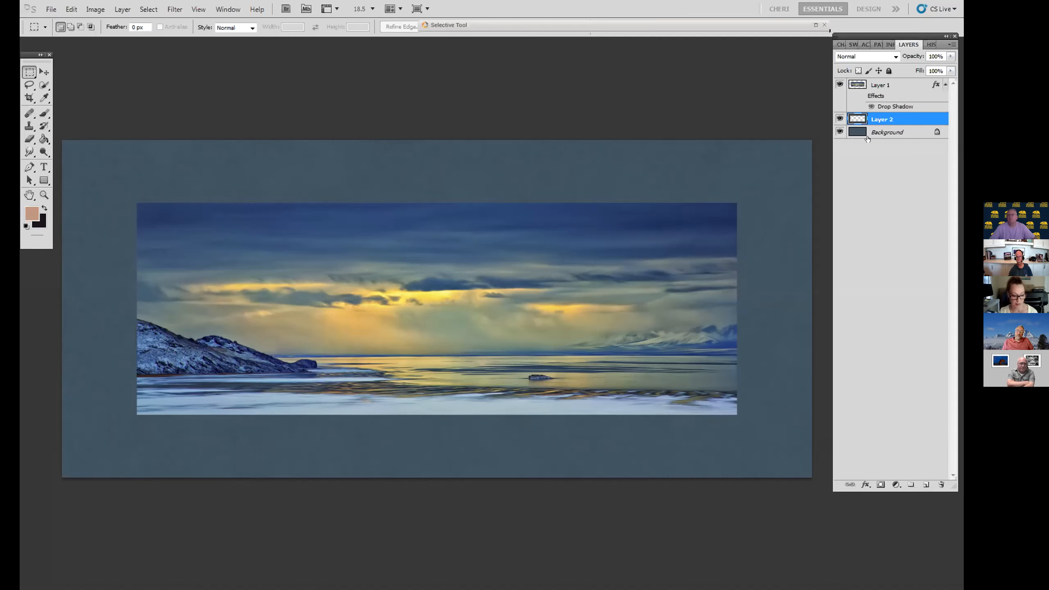
Enable a Bevel and Emboss layer style with the Inner Bevel style on the new border layer.
{"action": "double_click", "coordinate": [886, 116]}
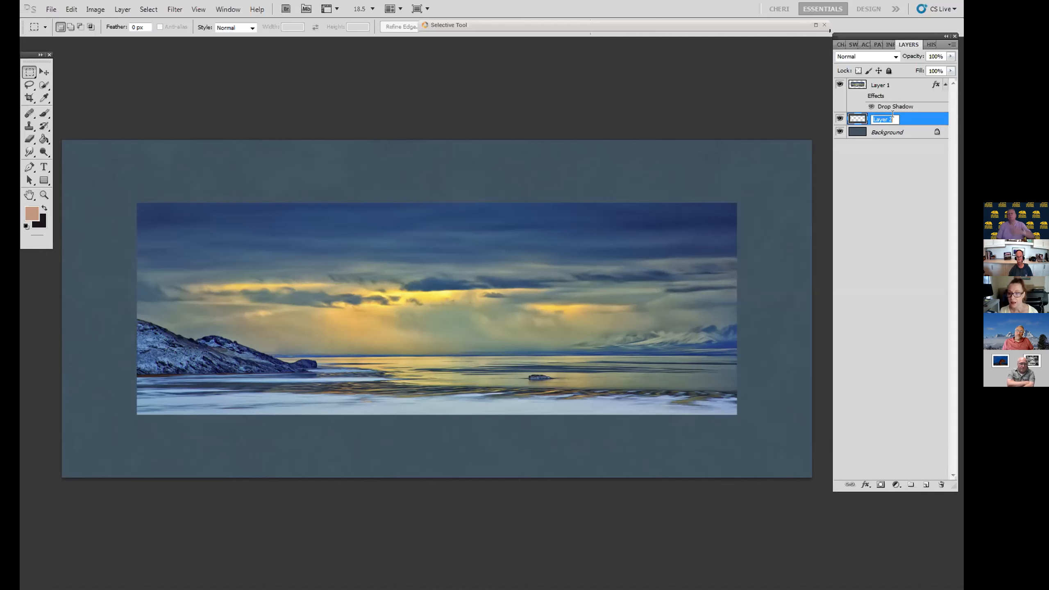
{"action": "key", "text": "Return"}
{"action": "double_click", "coordinate": [854, 120]}
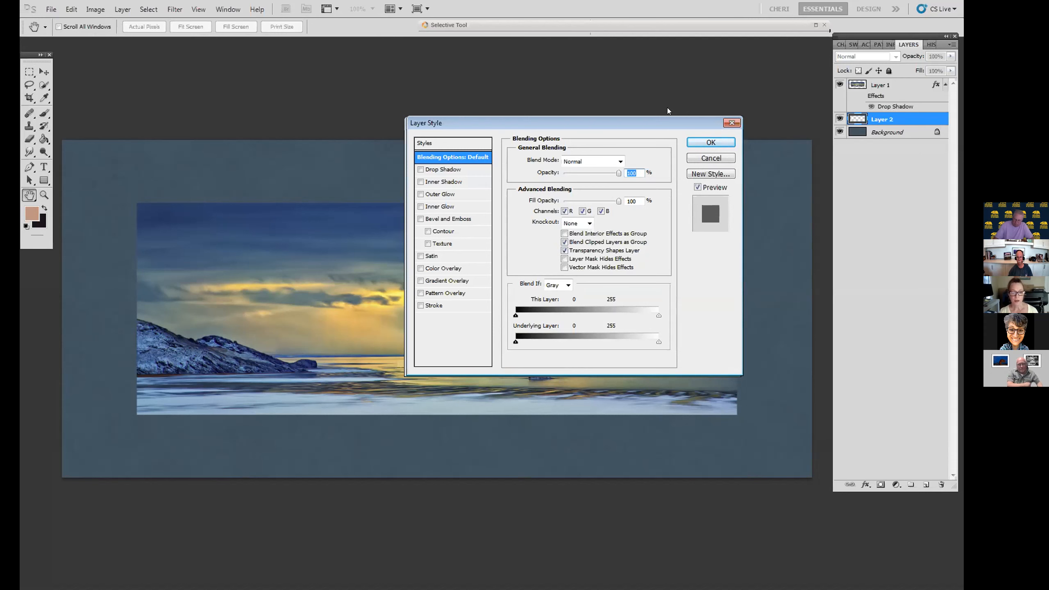
{"action": "left_click_drag", "start_coordinate": [667, 123], "coordinate": [745, 81]}
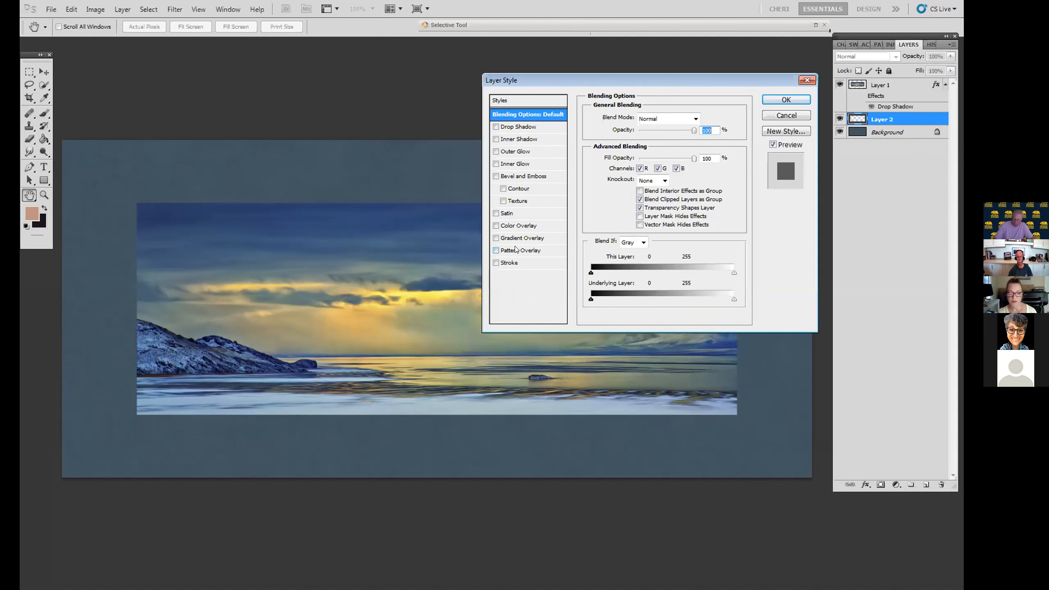
{"action": "left_click", "coordinate": [533, 176]}
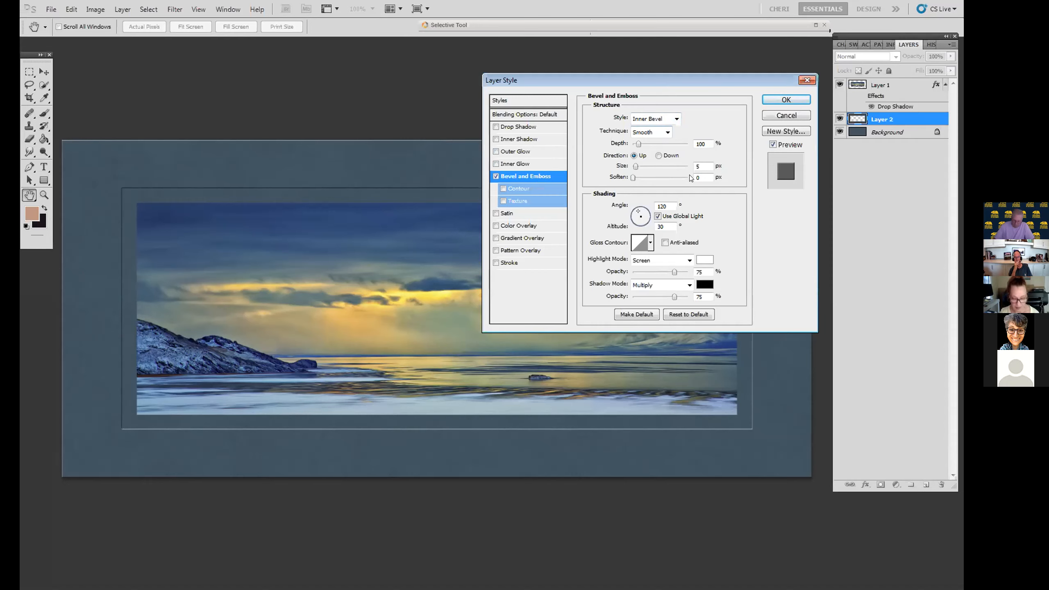
Try extreme bevel settings, with a size of up to 250 px and the depth at its minimum.
{"action": "double_click", "coordinate": [703, 166]}
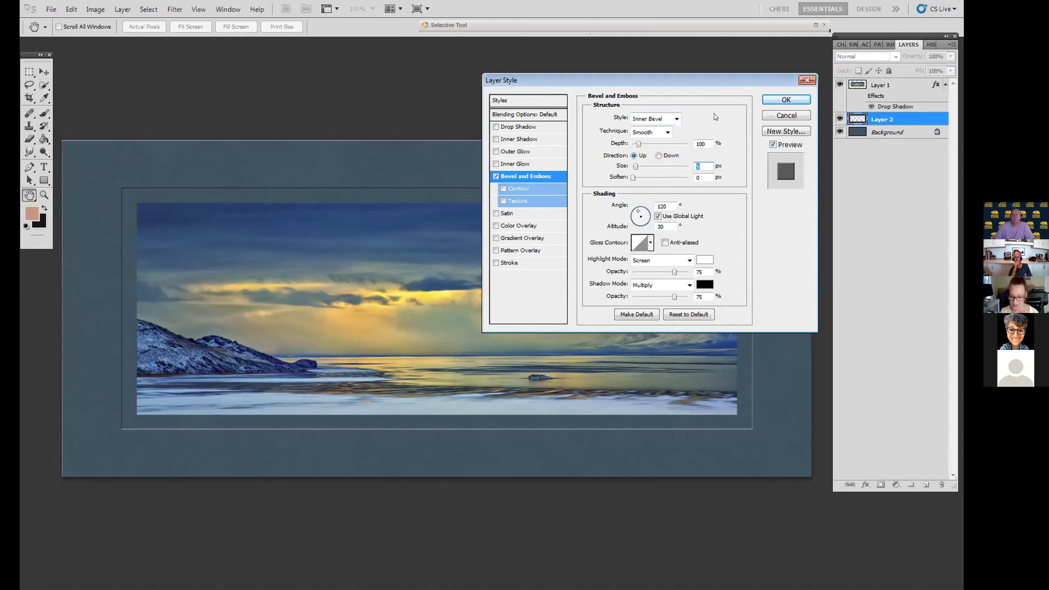
{"action": "type", "text": "276"}
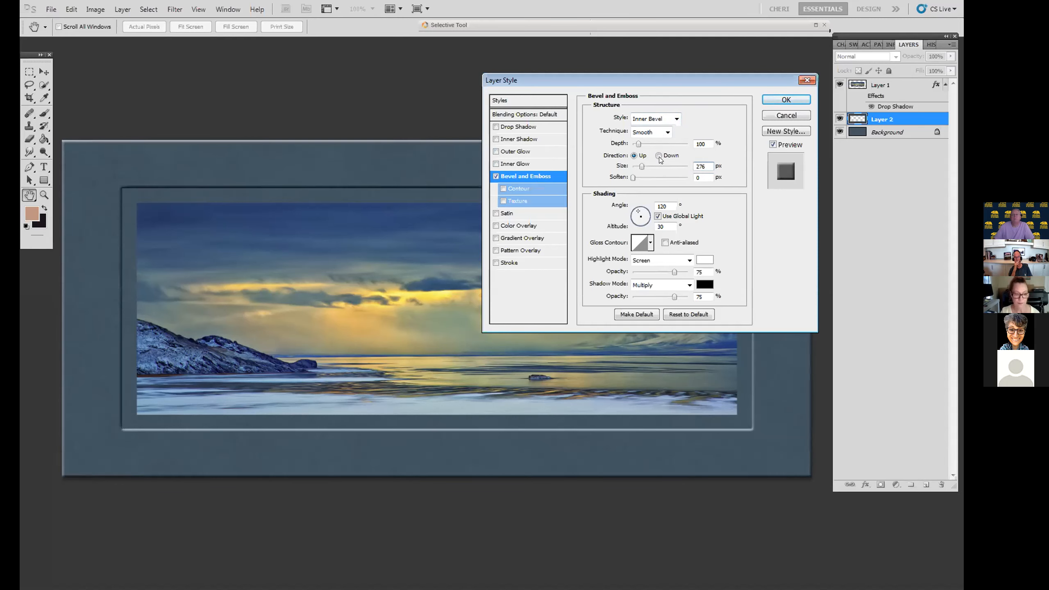
{"action": "mouse_move", "coordinate": [638, 144]}
{"action": "left_mouse_down"}
{"action": "mouse_move", "coordinate": [645, 155]}
{"action": "mouse_move", "coordinate": [631, 150]}
{"action": "left_mouse_up"}
{"action": "key", "text": "Return"}
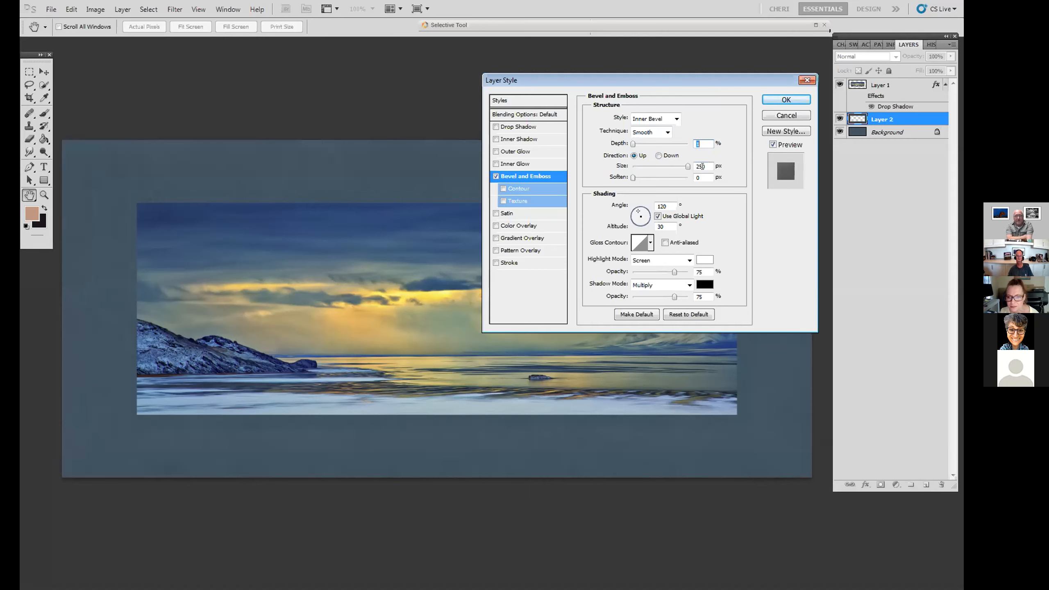
{"action": "left_click_drag", "start_coordinate": [687, 166], "coordinate": [613, 176]}
Set the bevel's depth to 276%, its size to 10 px and its soften value to 2 px.
{"action": "left_click_drag", "start_coordinate": [654, 144], "coordinate": [652, 170]}
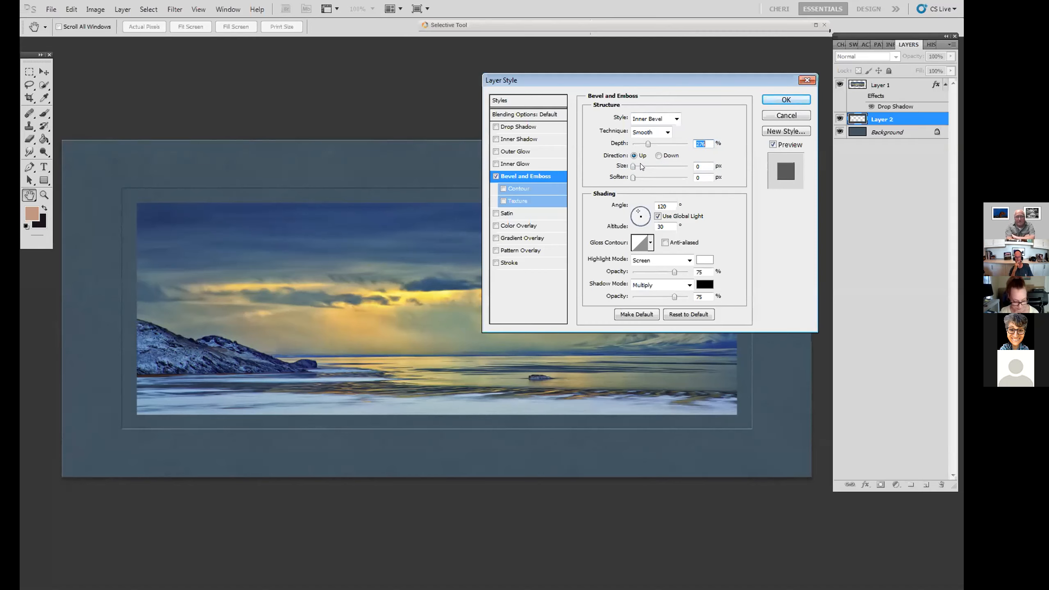
{"action": "left_click_drag", "start_coordinate": [631, 165], "coordinate": [635, 168]}
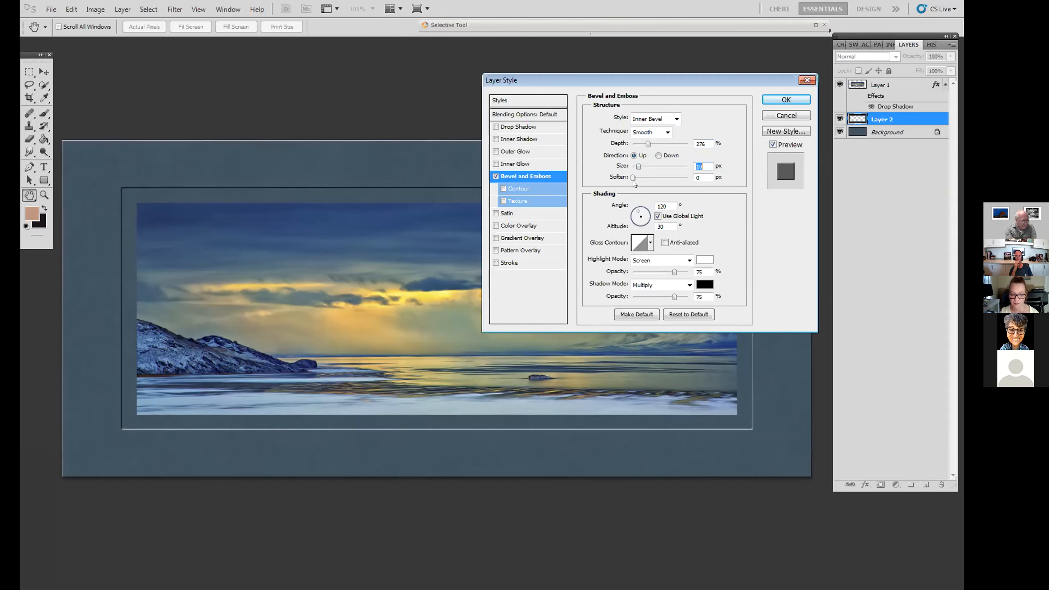
{"action": "left_click", "coordinate": [632, 180]}
{"action": "left_click_drag", "start_coordinate": [634, 183], "coordinate": [643, 193]}
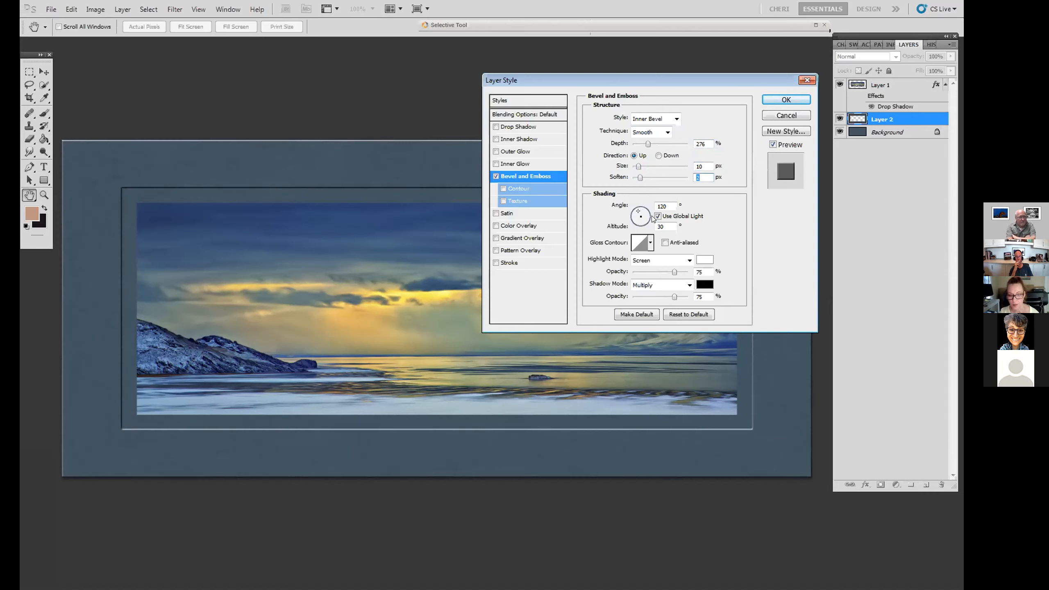
Try different light directions for the bevel shading, including a 120° angle, and inspect the effect on the whole frame.
{"action": "mouse_move", "coordinate": [636, 213]}
{"action": "left_mouse_down"}
{"action": "mouse_move", "coordinate": [637, 228]}
{"action": "mouse_move", "coordinate": [649, 213]}
{"action": "mouse_move", "coordinate": [636, 213]}
{"action": "left_mouse_up"}
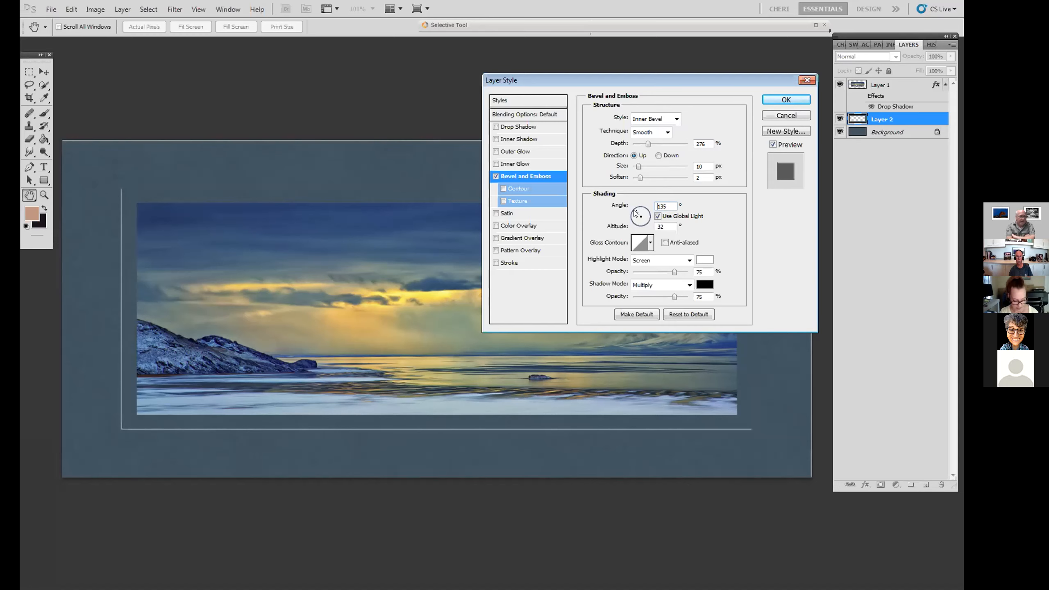
{"action": "left_click_drag", "start_coordinate": [635, 213], "coordinate": [634, 212]}
{"action": "type", "text": "120"}
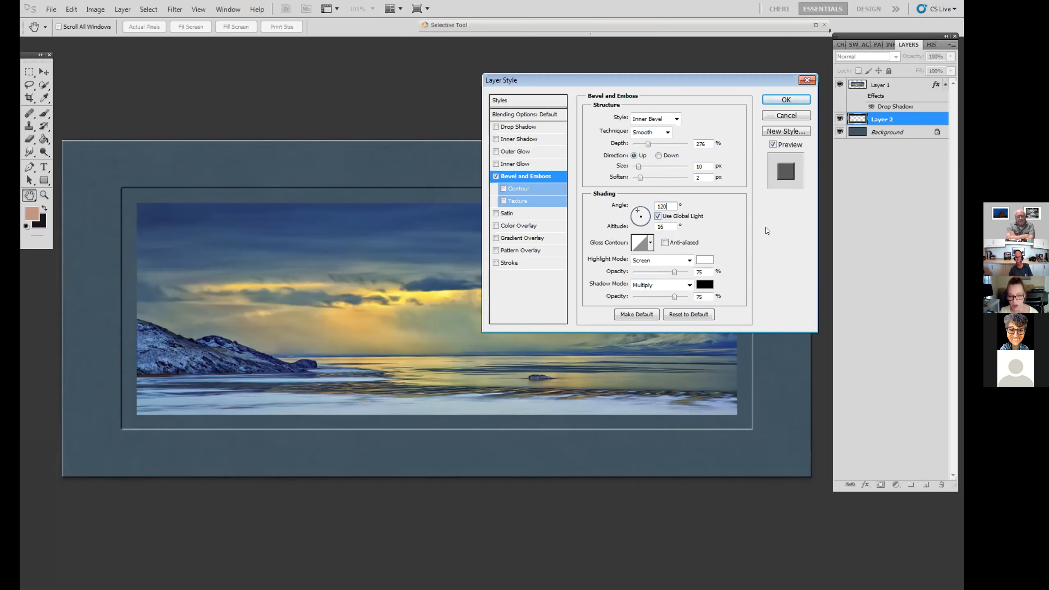
{"action": "left_click", "coordinate": [636, 212]}
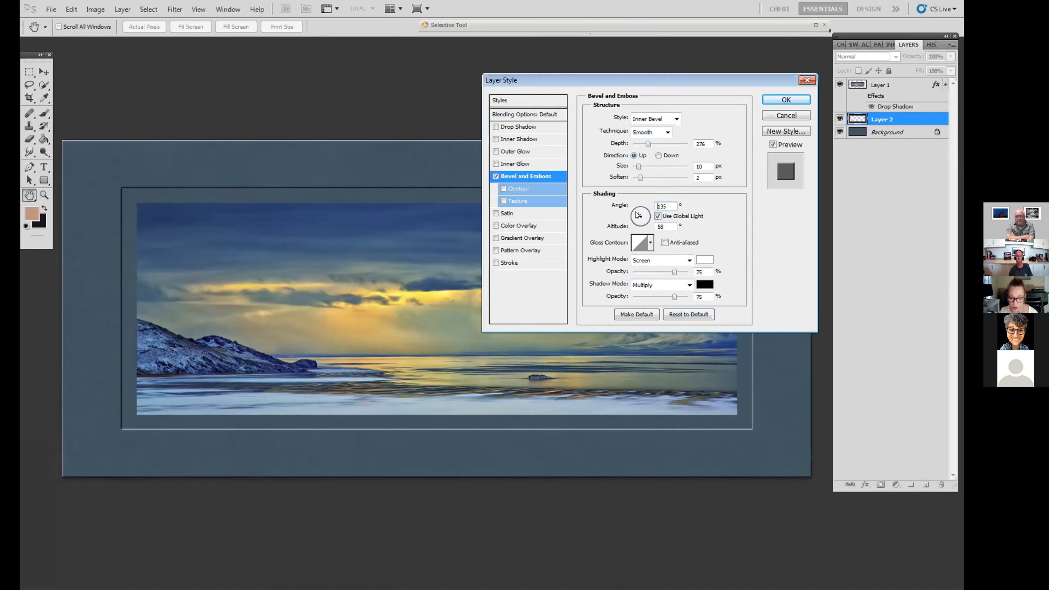
{"action": "left_click", "coordinate": [639, 214]}
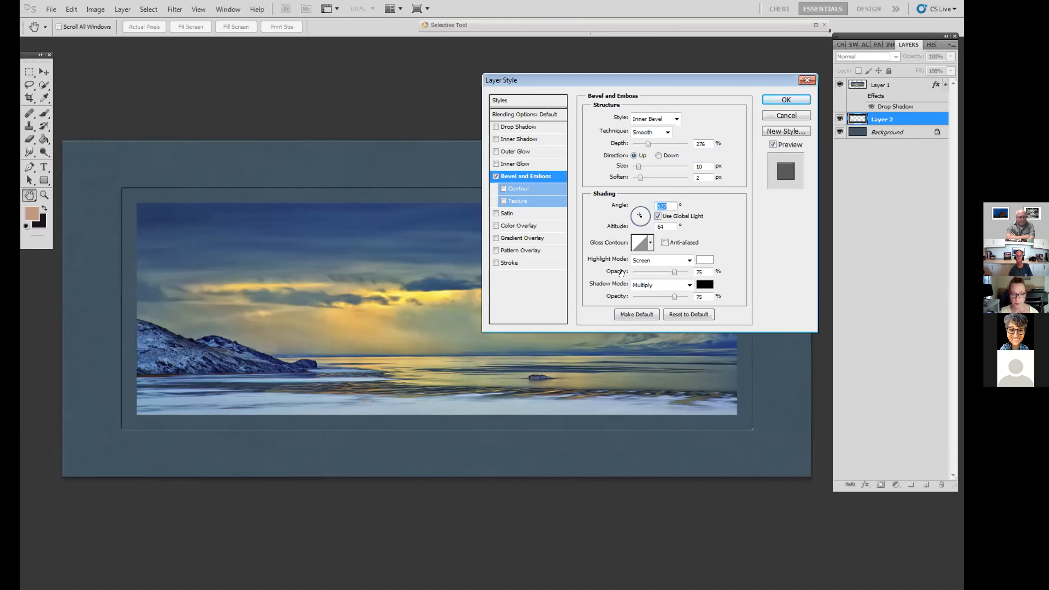
{"action": "left_click_drag", "start_coordinate": [638, 216], "coordinate": [636, 212]}
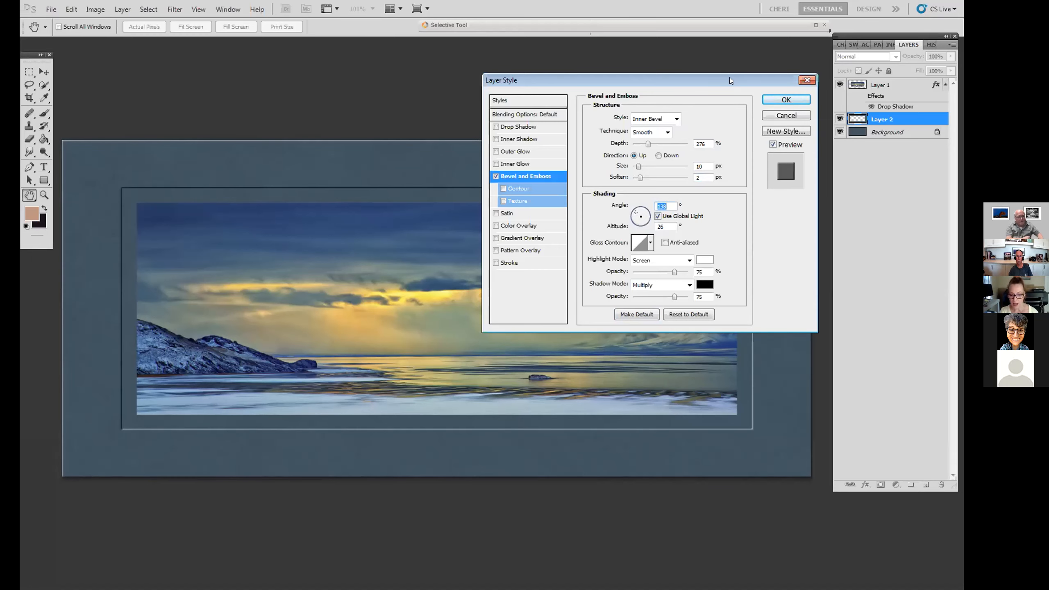
{"action": "left_click_drag", "start_coordinate": [730, 80], "coordinate": [767, 487]}
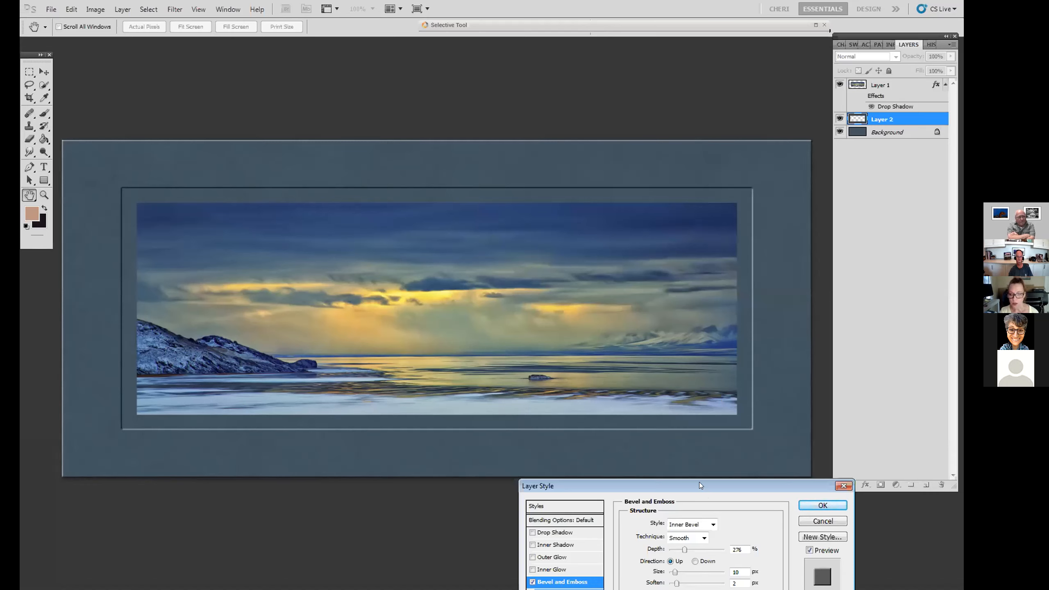
{"action": "left_click_drag", "start_coordinate": [699, 483], "coordinate": [687, 114]}
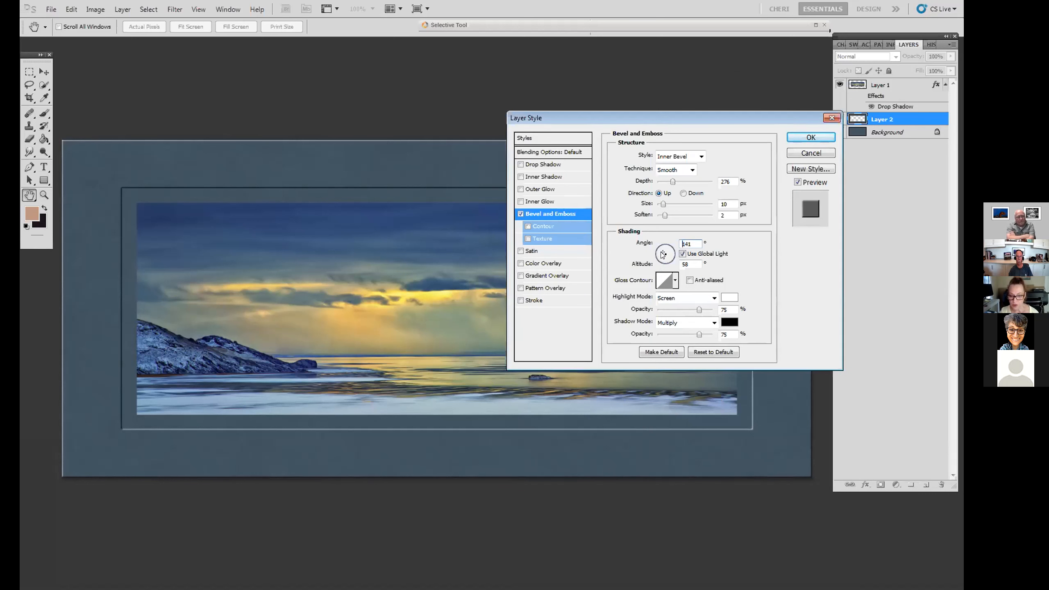
Set the bevel's light altitude to 58° and turn off the use of global light.
{"action": "left_click", "coordinate": [663, 254]}
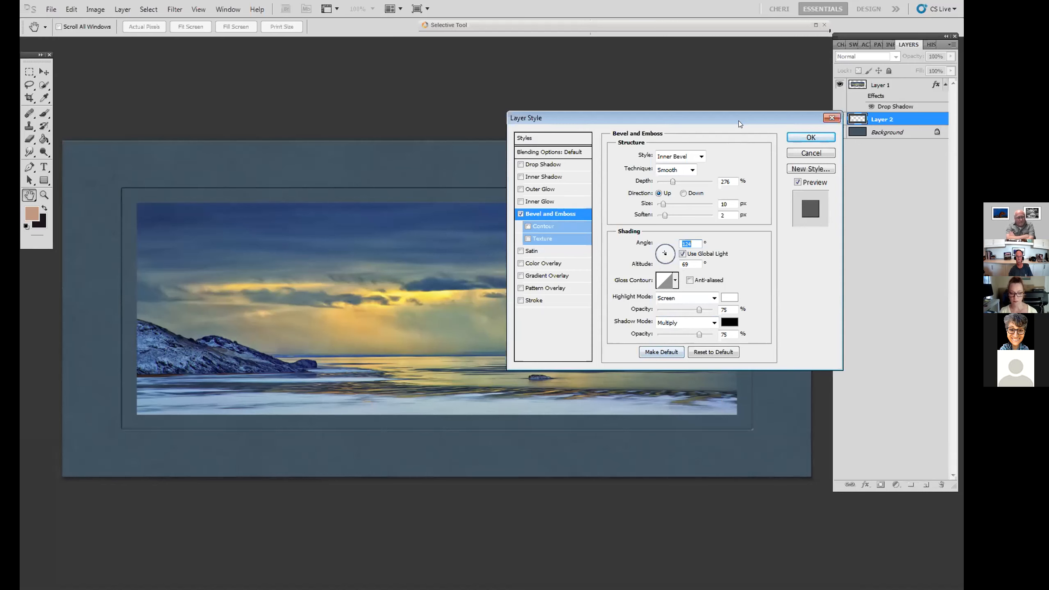
{"action": "left_click_drag", "start_coordinate": [739, 120], "coordinate": [706, 96]}
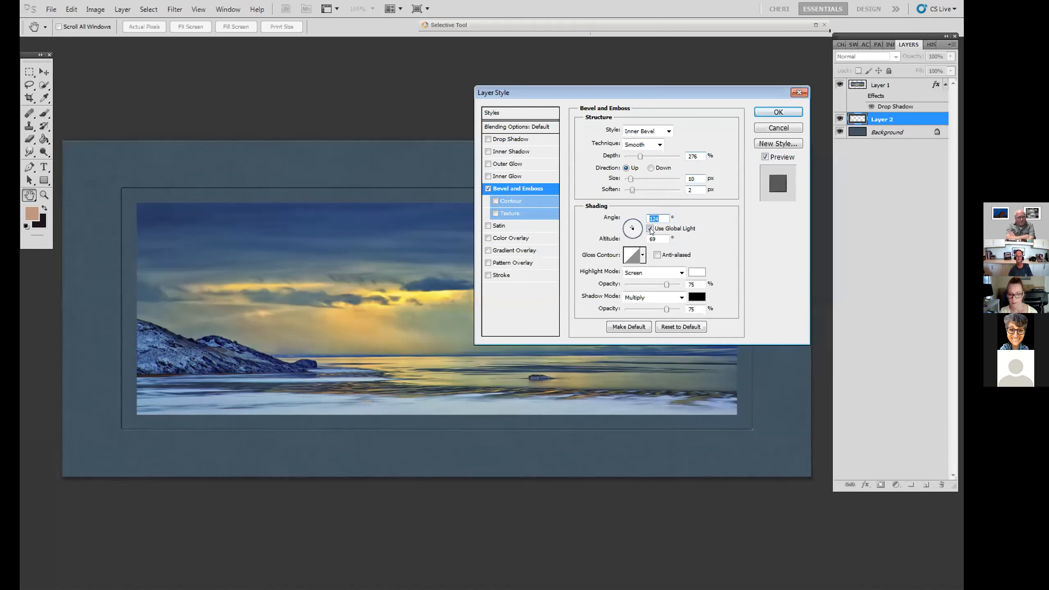
{"action": "left_click", "coordinate": [632, 230]}
{"action": "left_click", "coordinate": [630, 229]}
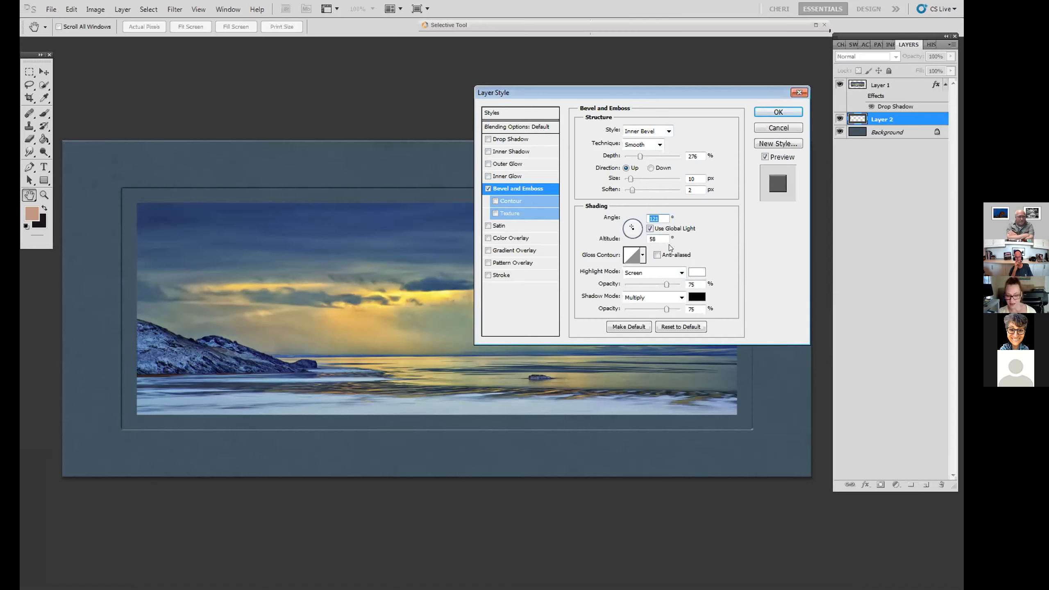
{"action": "left_click", "coordinate": [650, 230]}
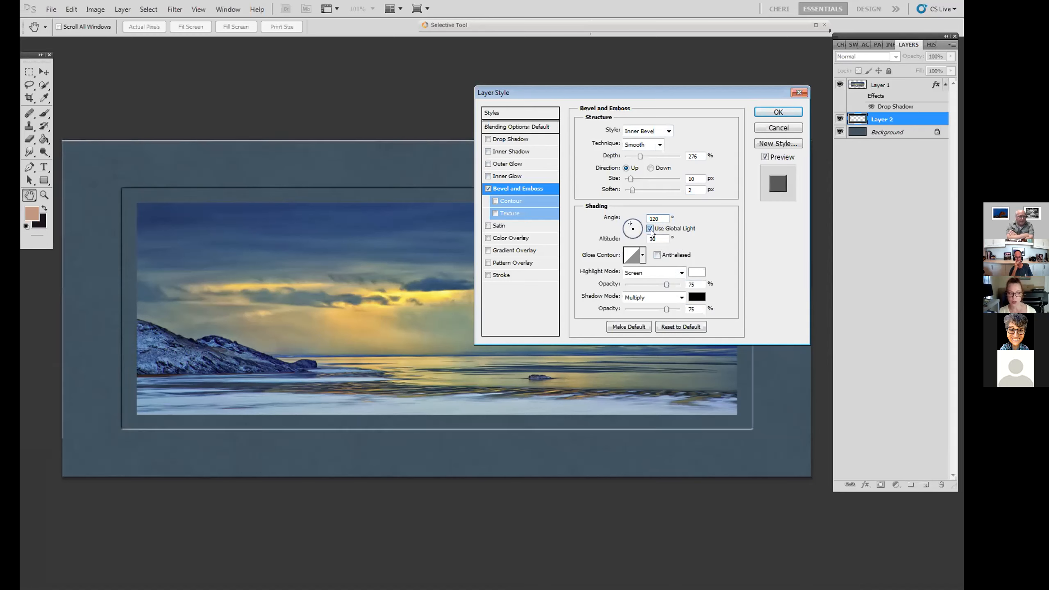
Compare the bevel shading with and without global light, leaving global light on at a 121° angle and 58° altitude.
{"action": "left_click", "coordinate": [650, 230]}
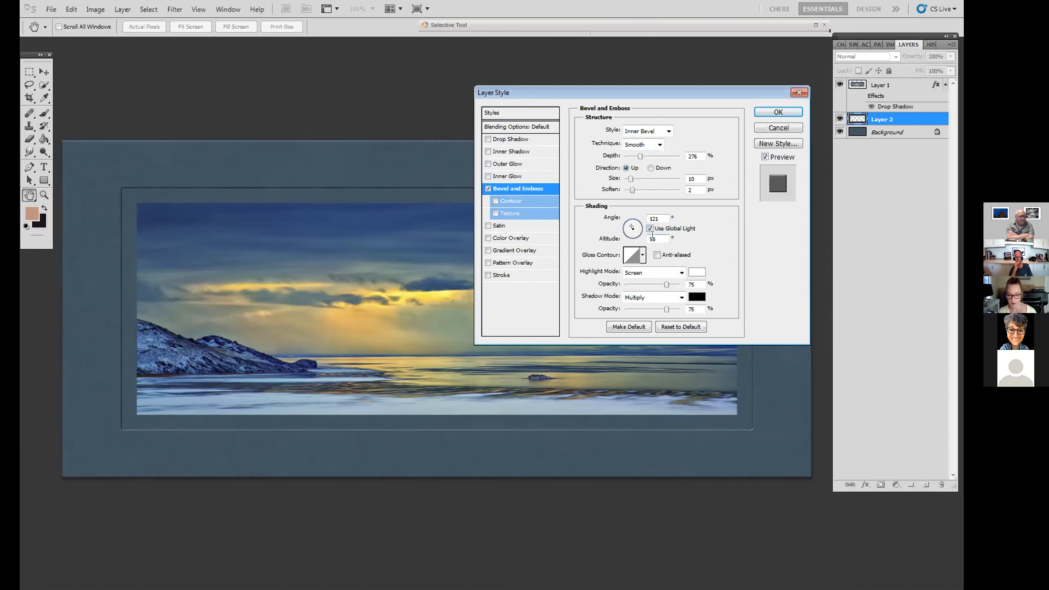
{"action": "left_click", "coordinate": [651, 230]}
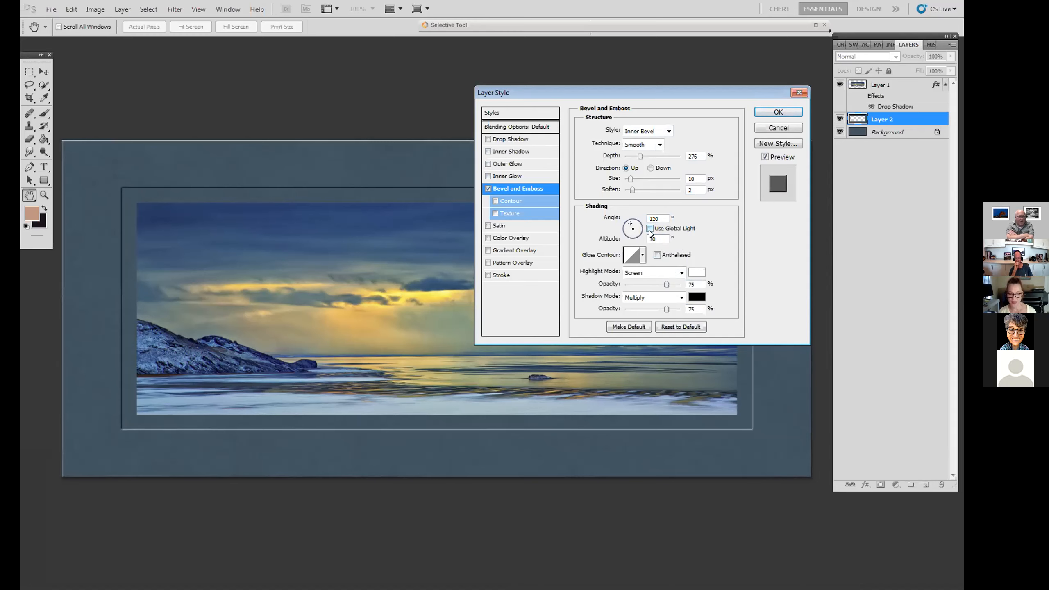
{"action": "left_click", "coordinate": [650, 230]}
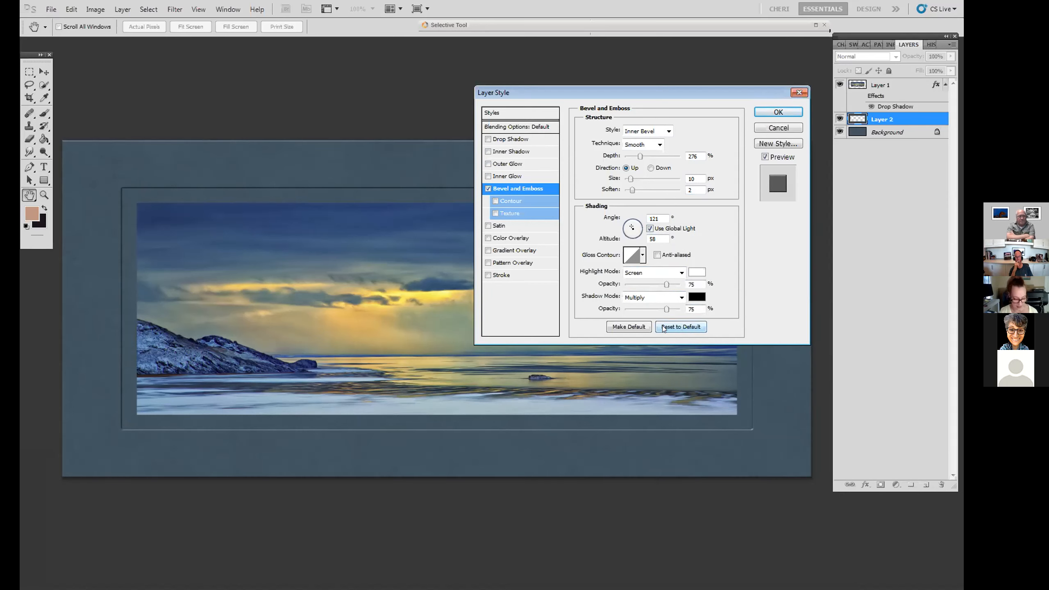
Reduce the bevel's highlight opacity to 48% and its shadow opacity to about 49%.
{"action": "left_click_drag", "start_coordinate": [667, 285], "coordinate": [652, 285]}
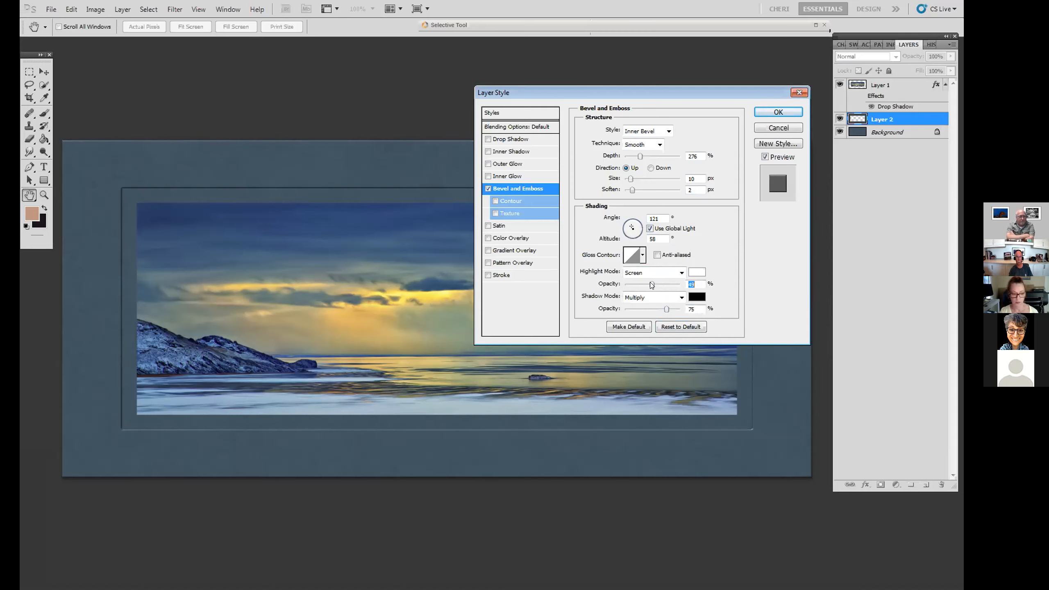
{"action": "left_click_drag", "start_coordinate": [666, 309], "coordinate": [652, 311]}
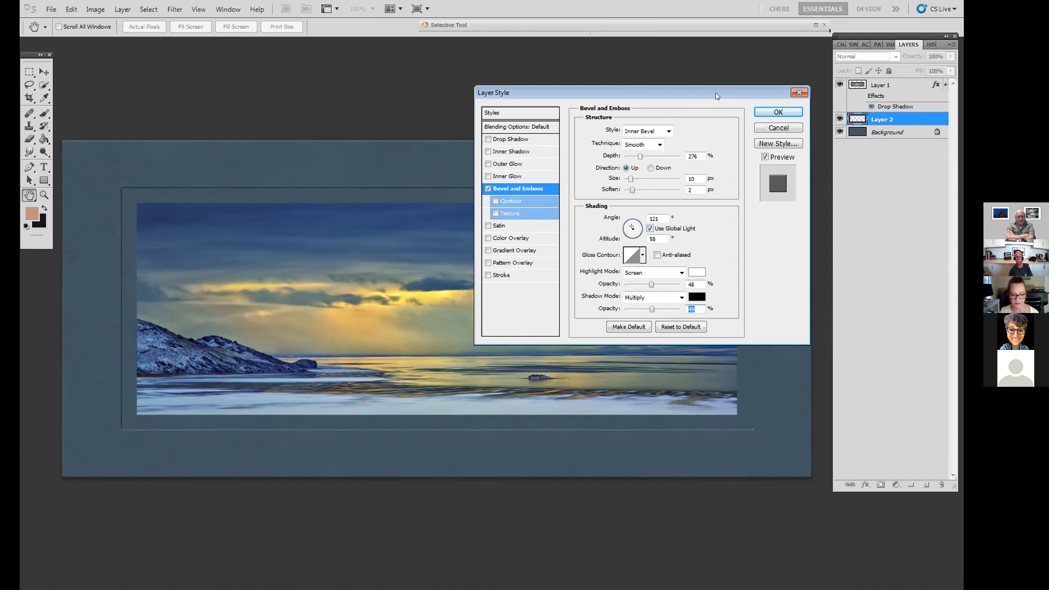
{"action": "left_click_drag", "start_coordinate": [715, 92], "coordinate": [659, 115]}
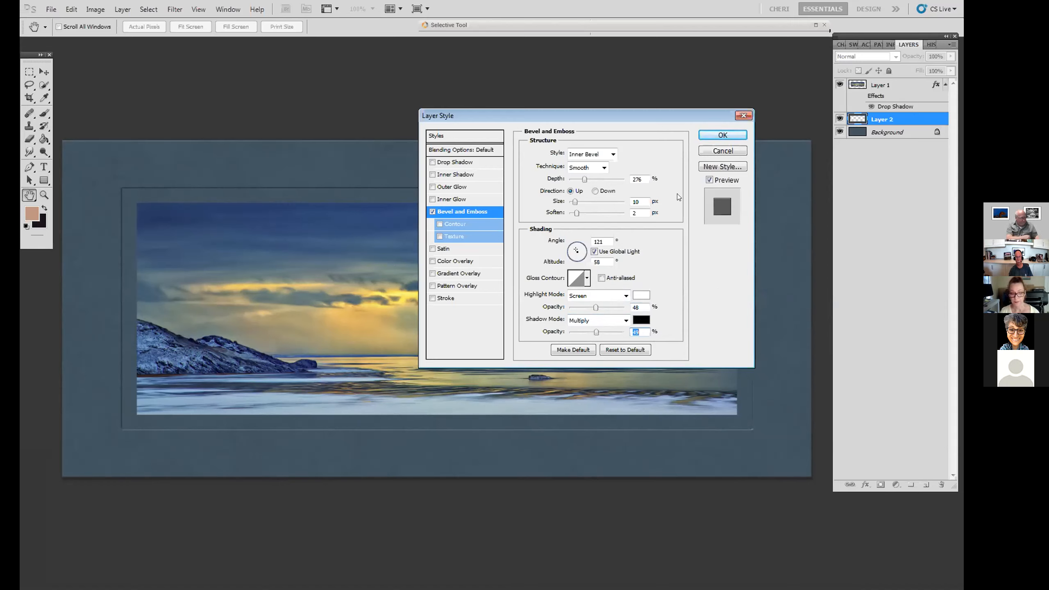
Add a drop shadow to Layer 2 with 0 px distance, 2% spread and 92 px size.
{"action": "left_click", "coordinate": [480, 162]}
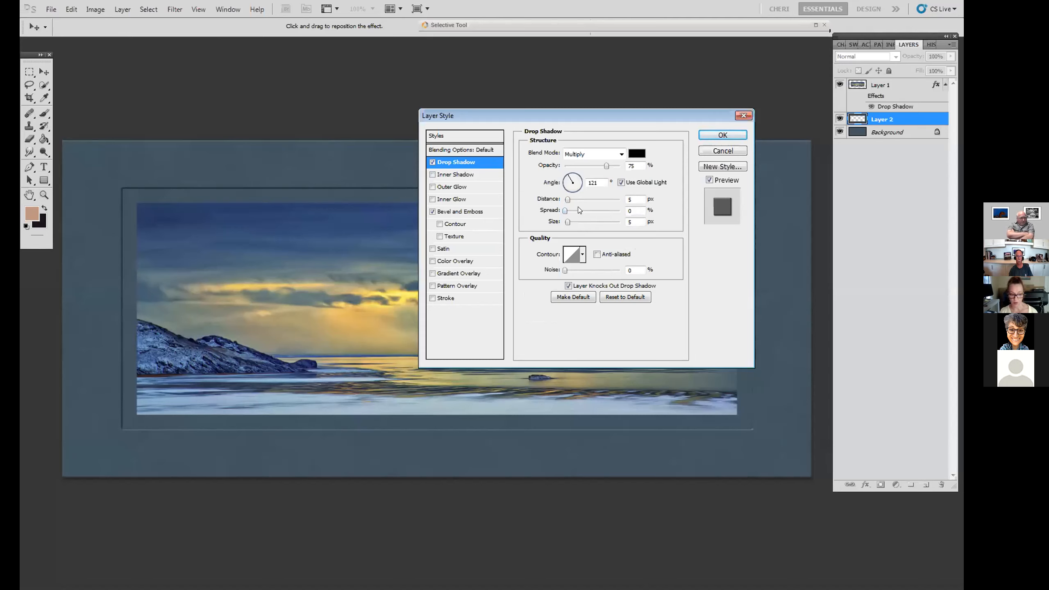
{"action": "mouse_move", "coordinate": [569, 220]}
{"action": "left_mouse_down"}
{"action": "mouse_move", "coordinate": [580, 221]}
{"action": "mouse_move", "coordinate": [564, 223]}
{"action": "mouse_move", "coordinate": [570, 202]}
{"action": "mouse_move", "coordinate": [591, 207]}
{"action": "mouse_move", "coordinate": [564, 211]}
{"action": "mouse_move", "coordinate": [570, 201]}
{"action": "left_mouse_up"}
{"action": "mouse_move", "coordinate": [565, 211]}
{"action": "left_mouse_down"}
{"action": "mouse_move", "coordinate": [608, 211]}
{"action": "mouse_move", "coordinate": [564, 212]}
{"action": "mouse_move", "coordinate": [570, 200]}
{"action": "mouse_move", "coordinate": [584, 207]}
{"action": "mouse_move", "coordinate": [563, 205]}
{"action": "mouse_move", "coordinate": [566, 228]}
{"action": "mouse_move", "coordinate": [578, 228]}
{"action": "left_mouse_up"}
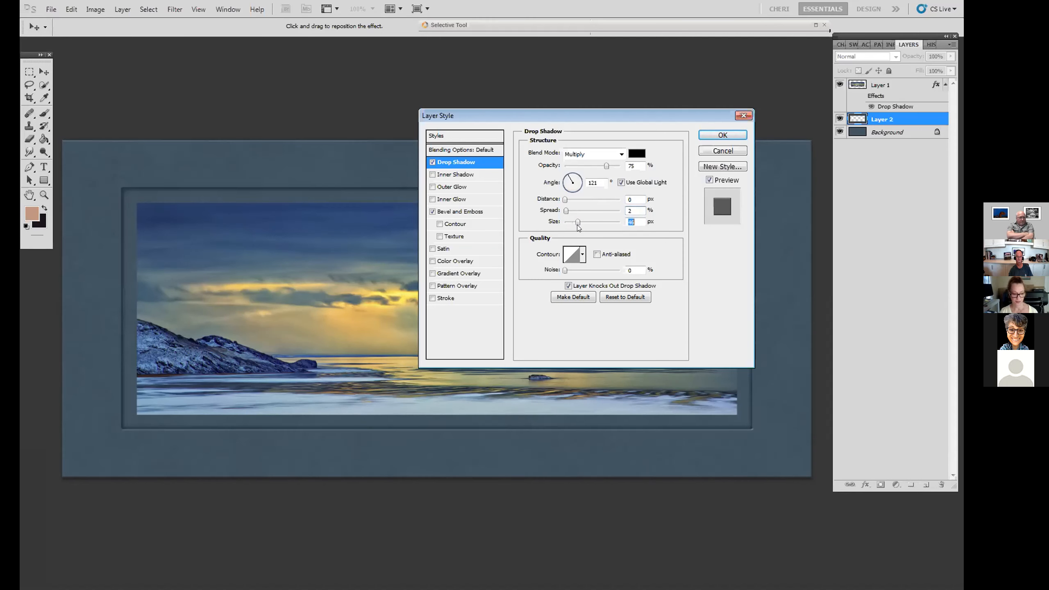
{"action": "left_click_drag", "start_coordinate": [578, 228], "coordinate": [586, 230]}
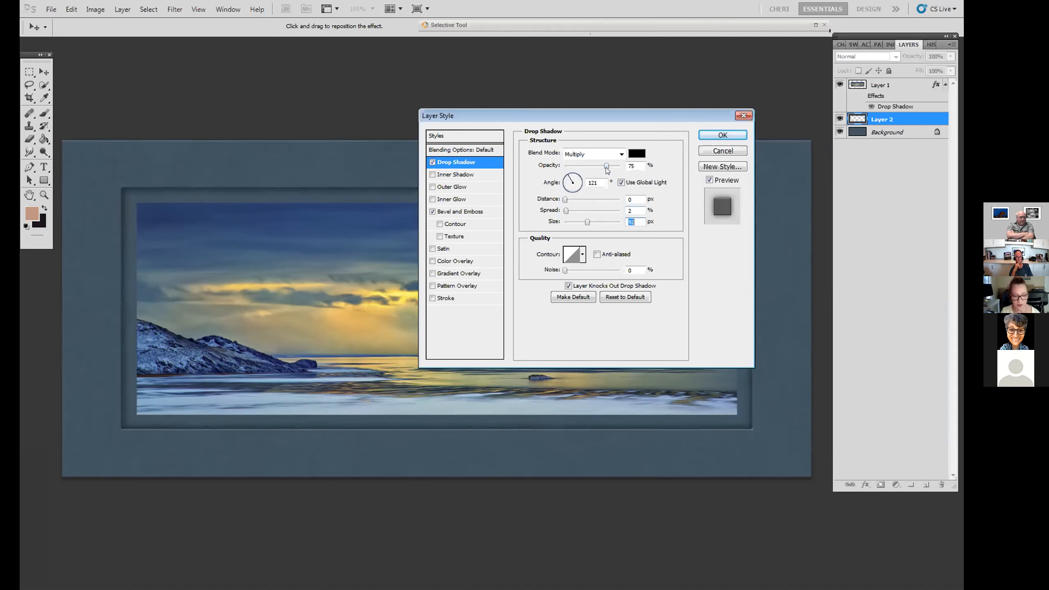
Set the drop shadow's opacity to 36% and compare the image with and without the effect preview.
{"action": "mouse_move", "coordinate": [607, 166]}
{"action": "left_mouse_down"}
{"action": "mouse_move", "coordinate": [580, 169]}
{"action": "mouse_move", "coordinate": [608, 175]}
{"action": "left_mouse_up"}
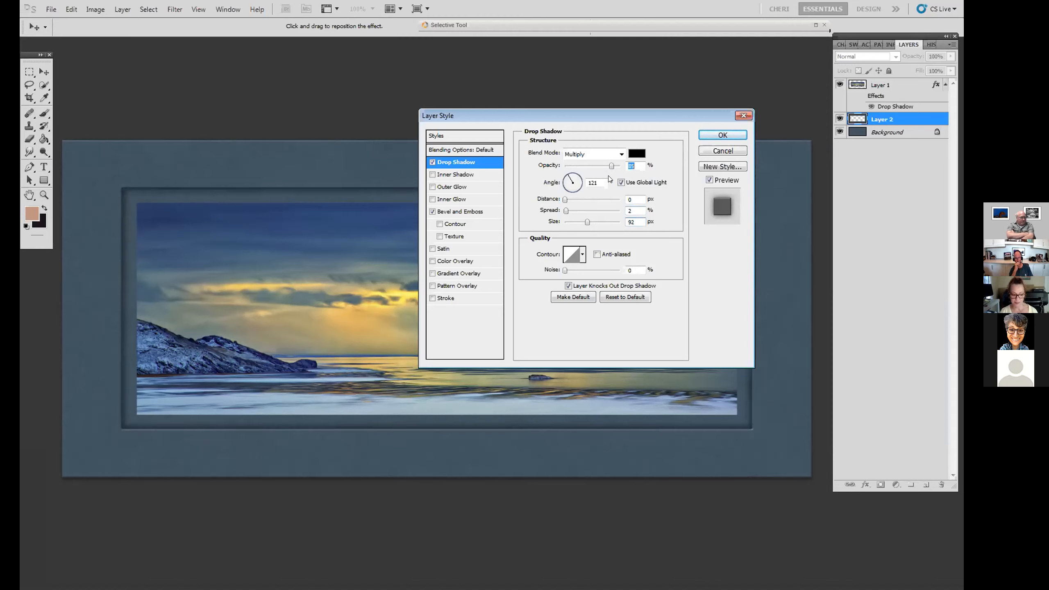
{"action": "left_click_drag", "start_coordinate": [611, 166], "coordinate": [585, 171]}
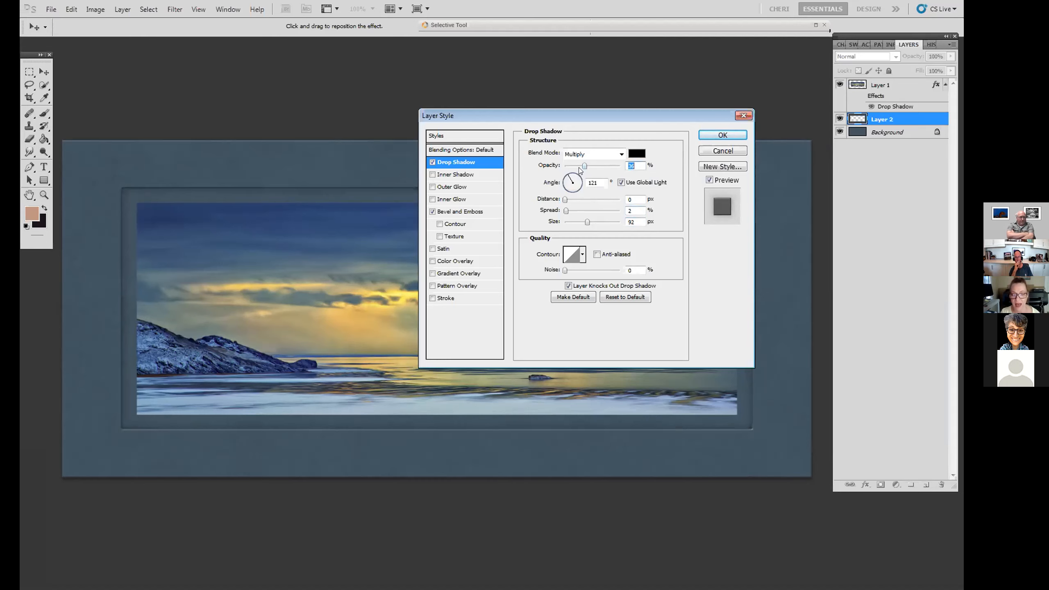
{"action": "left_click", "coordinate": [709, 181]}
{"action": "left_click", "coordinate": [710, 180]}
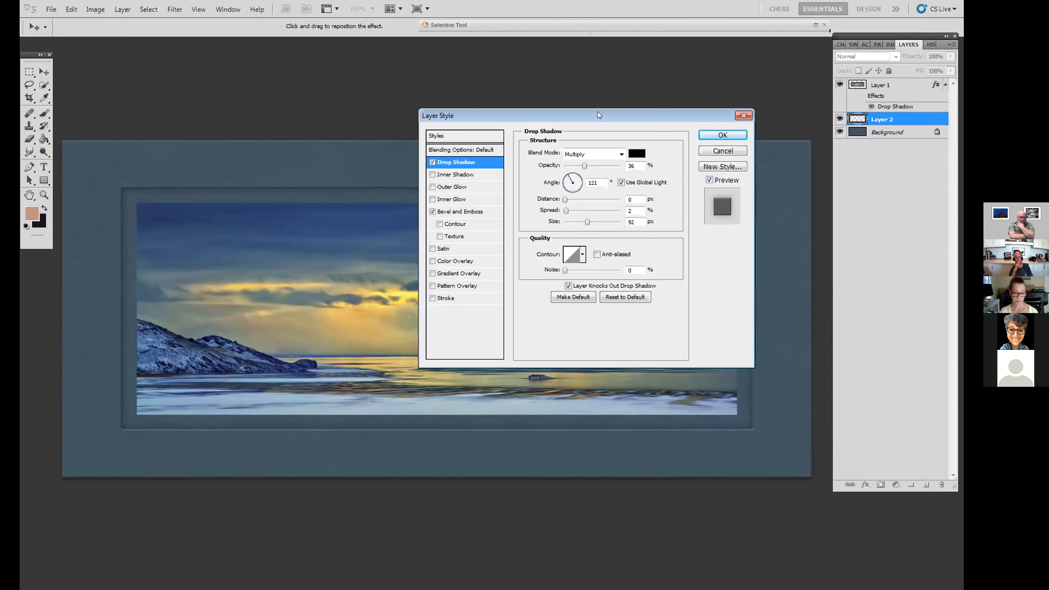
Set the global light angle to 135° and apply the layer style to Layer 2.
{"action": "left_click_drag", "start_coordinate": [598, 113], "coordinate": [612, 118]}
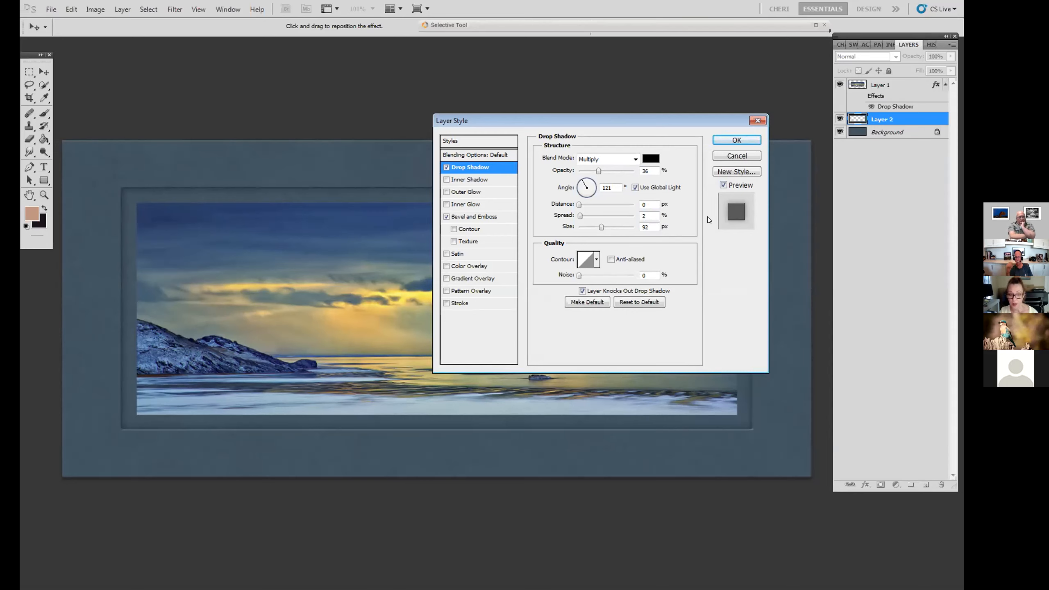
{"action": "left_click_drag", "start_coordinate": [583, 184], "coordinate": [580, 191]}
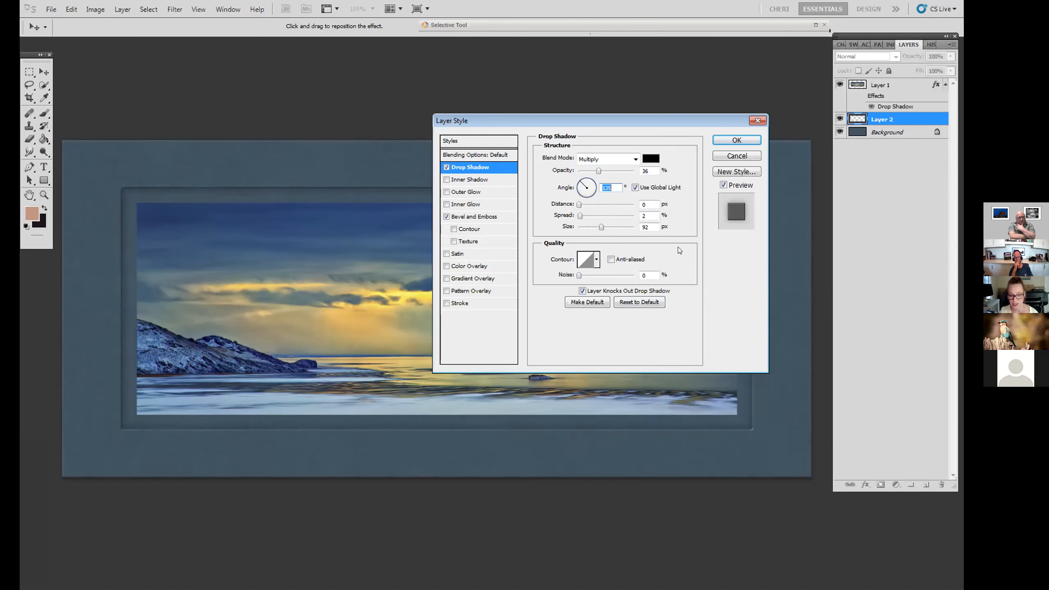
{"action": "left_click", "coordinate": [744, 140]}
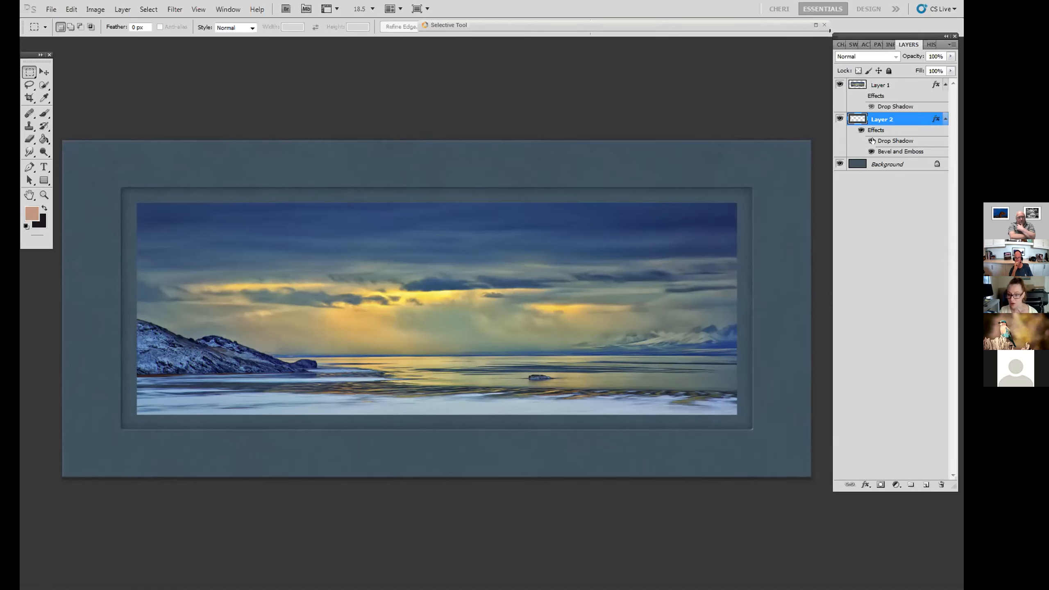
Compare the frame with and without the drop shadows on Layer 2 and Layer 1, and examine the frame's edges up close.
{"action": "left_click", "coordinate": [871, 141]}
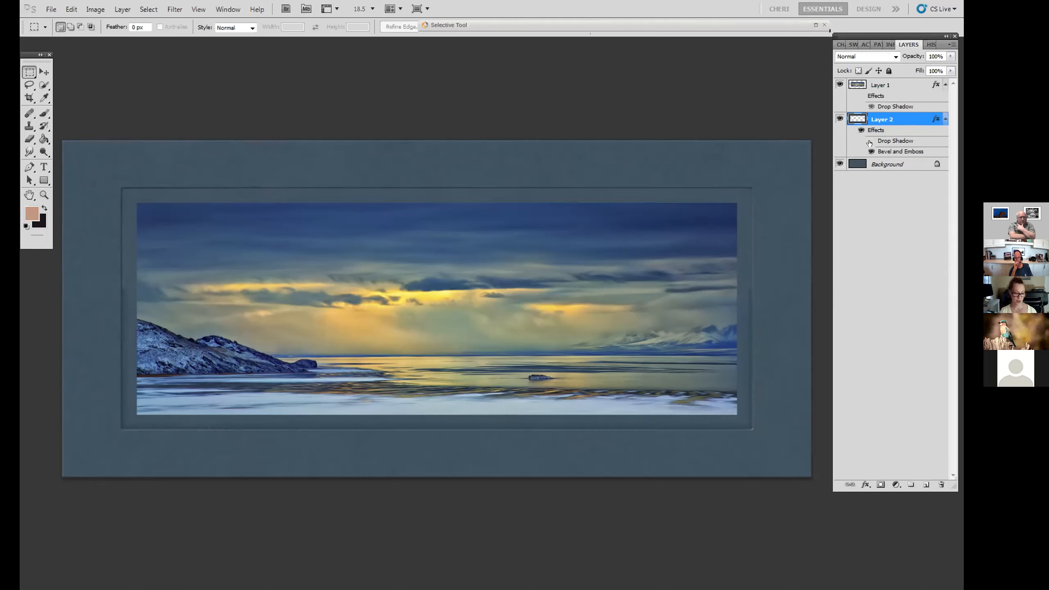
{"action": "left_click", "coordinate": [870, 141]}
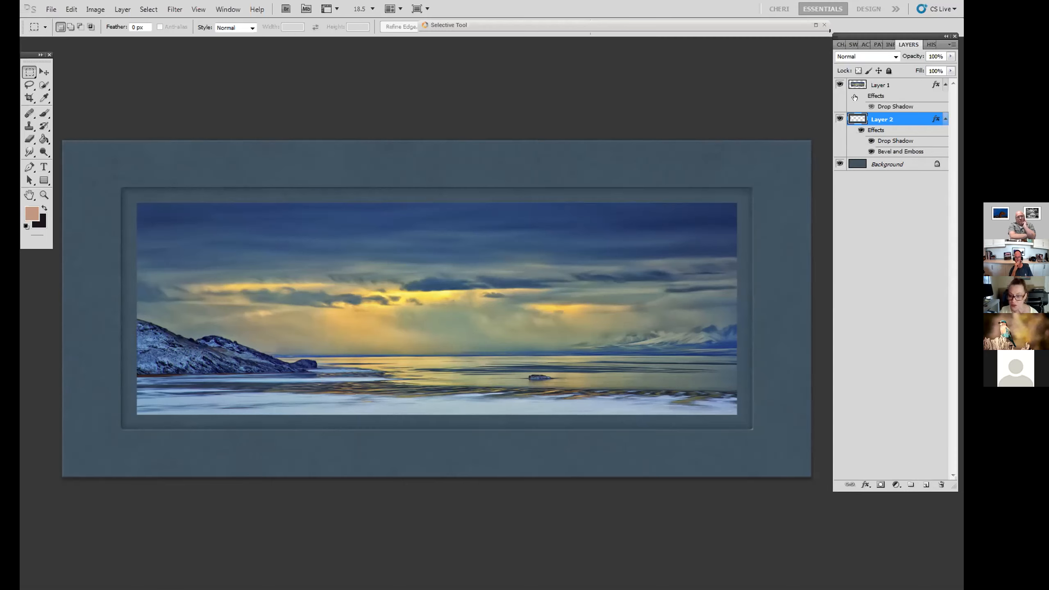
{"action": "left_click", "coordinate": [877, 87]}
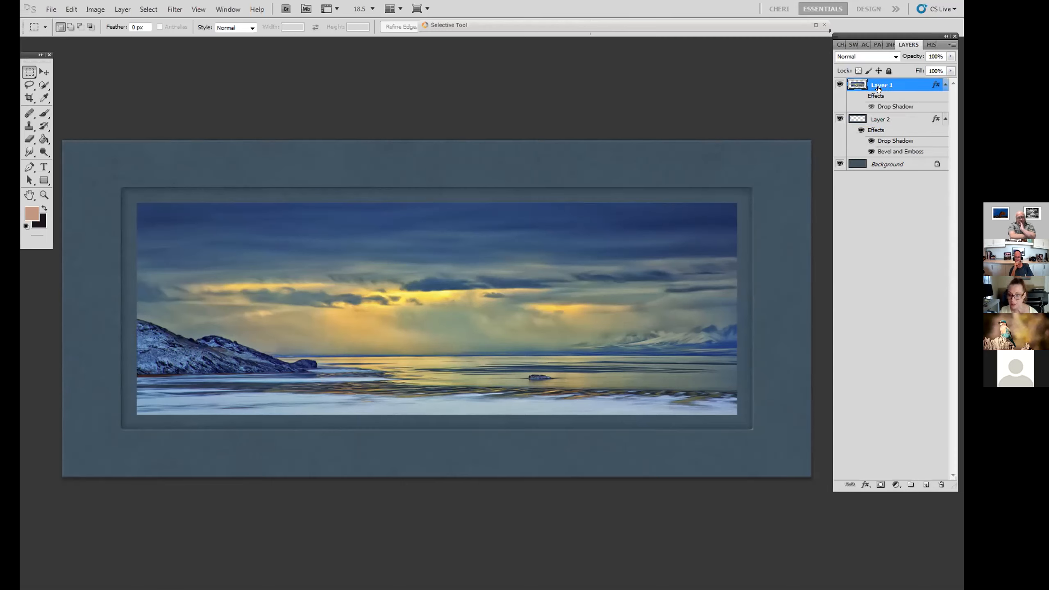
{"action": "left_click", "coordinate": [871, 107]}
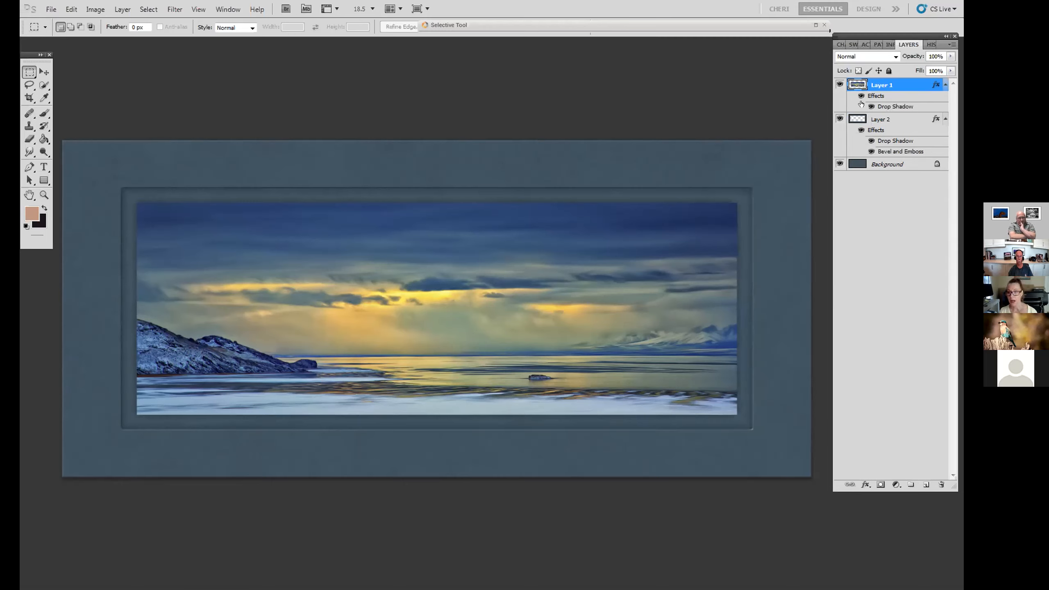
{"action": "left_click", "coordinate": [872, 107]}
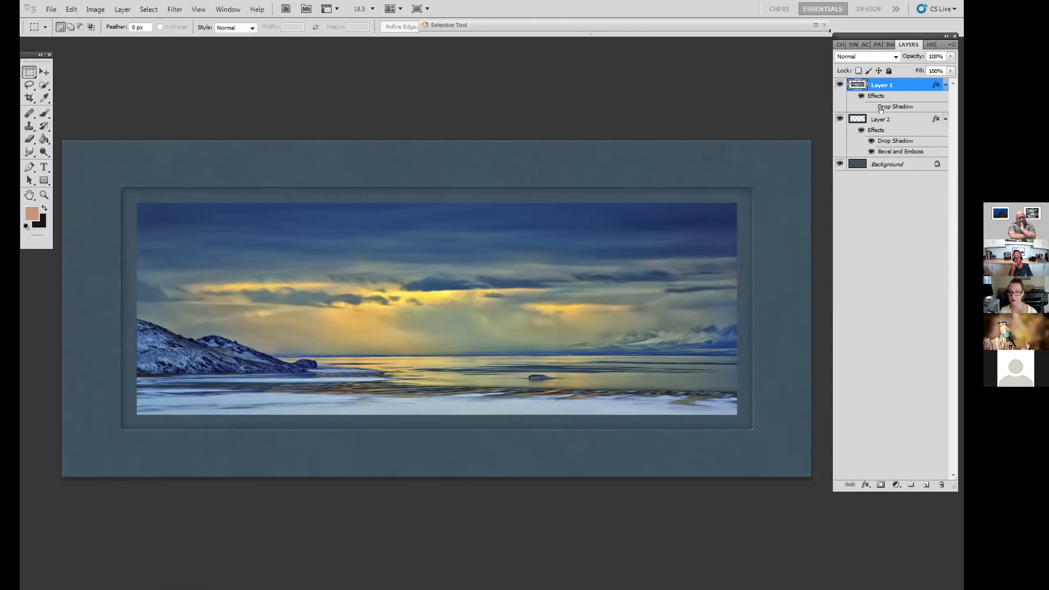
{"action": "left_click", "coordinate": [860, 98]}
{"action": "left_click", "coordinate": [861, 96]}
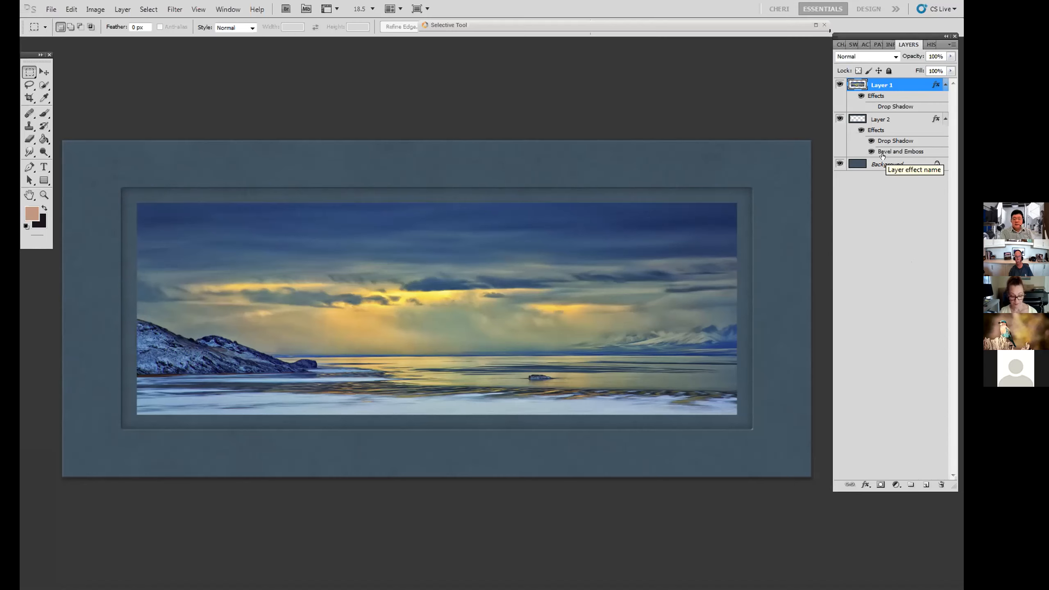
{"action": "key", "text": "ctrl+plus"}
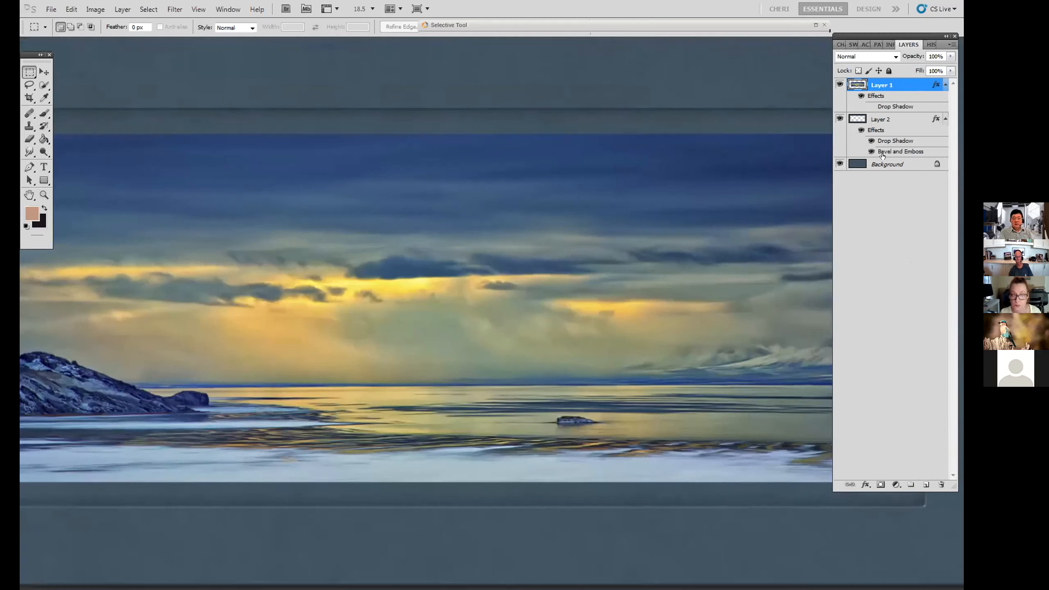
{"action": "key", "text": "ctrl+plus"}
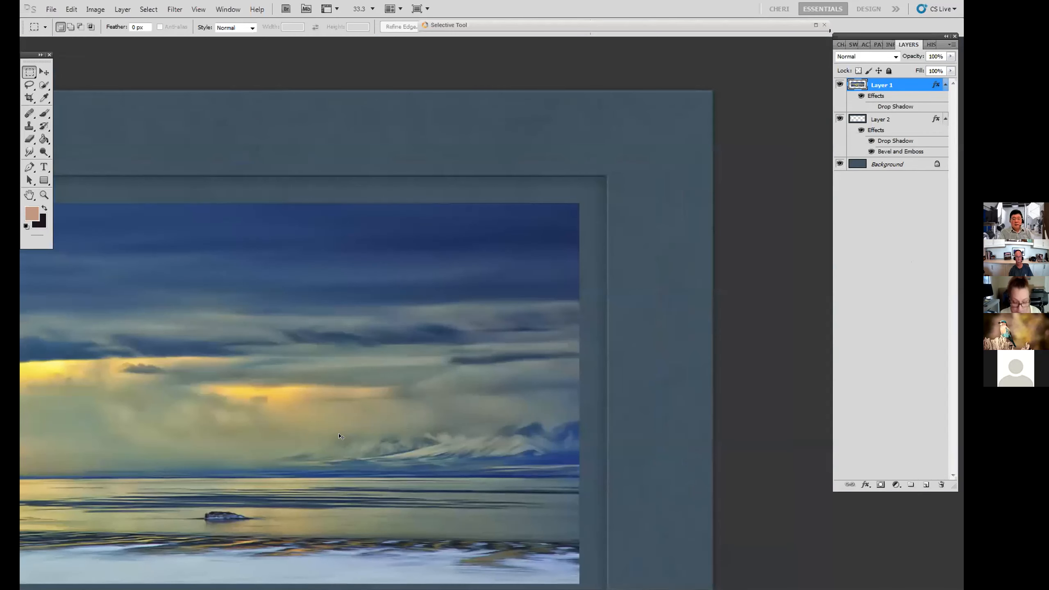
{"action": "key", "text": "ctrl+plus"}
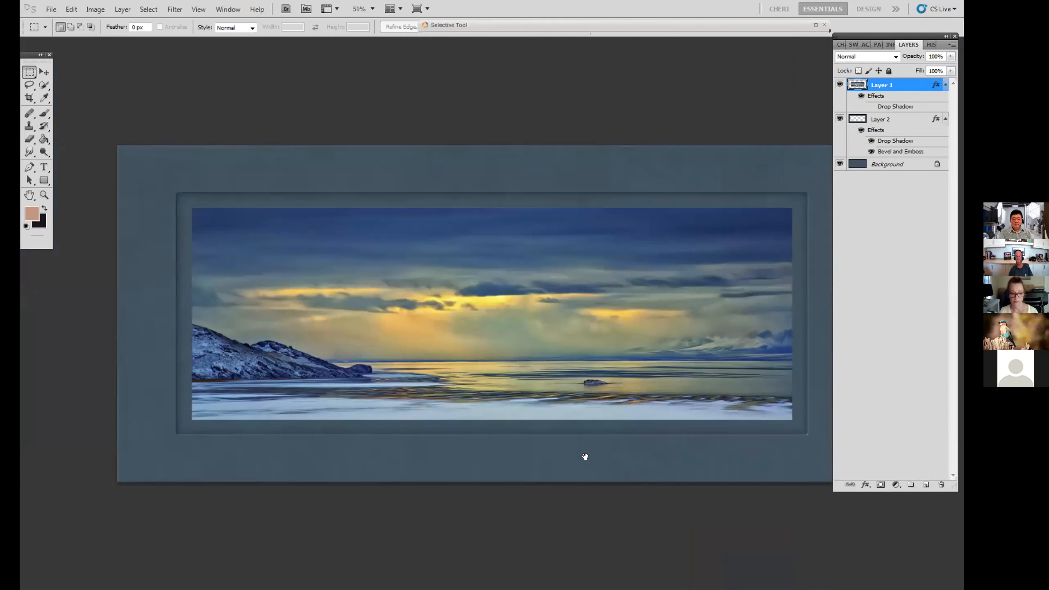
{"action": "left_click_drag", "start_coordinate": [586, 456], "coordinate": [536, 356]}
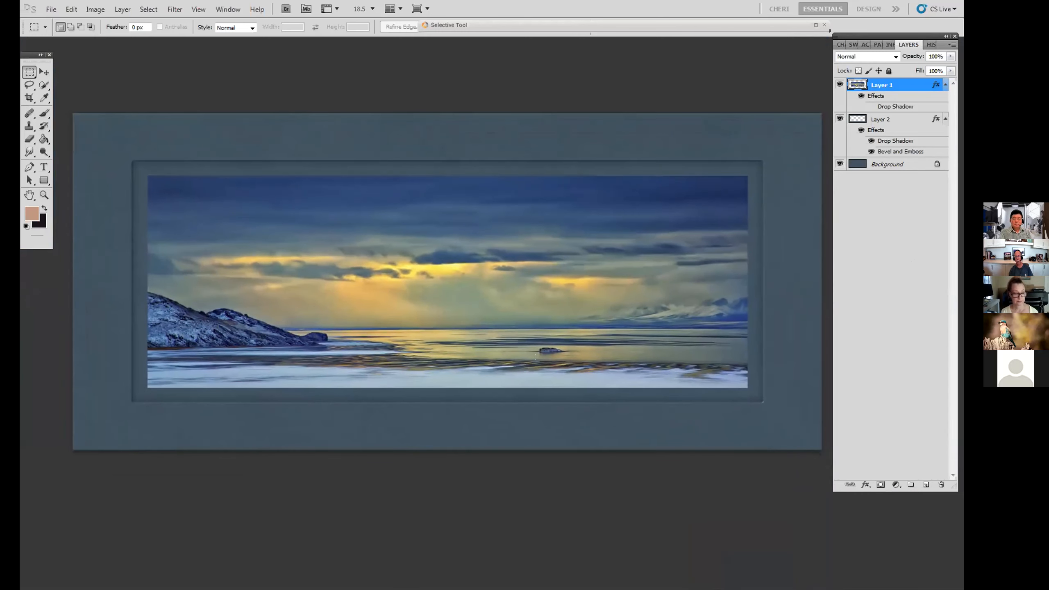
Turn Layer 1's drop shadow back on, keeping its existing settings.
{"action": "left_click", "coordinate": [861, 95]}
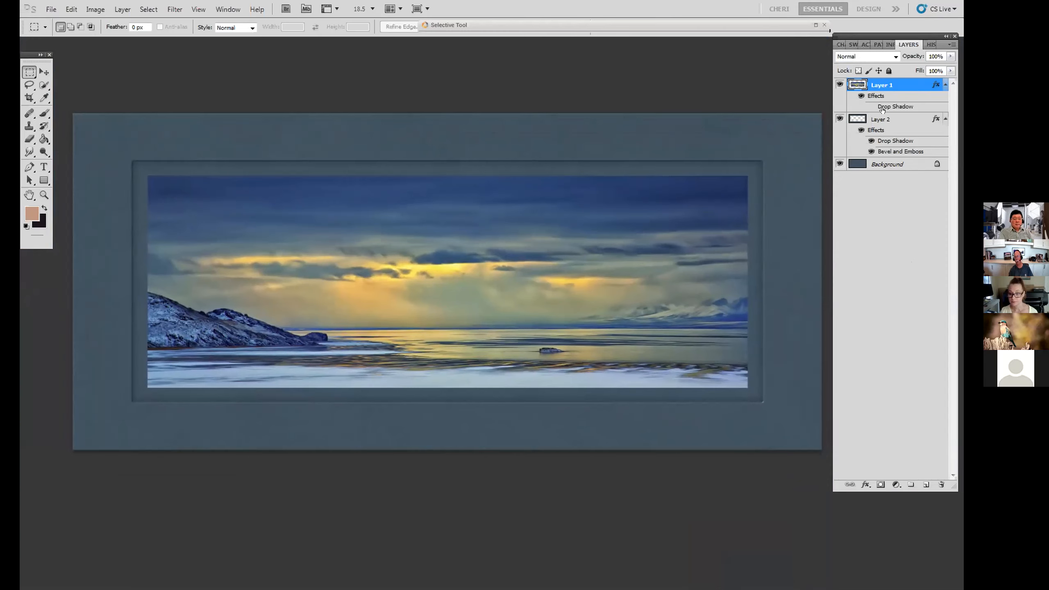
{"action": "double_click", "coordinate": [877, 106]}
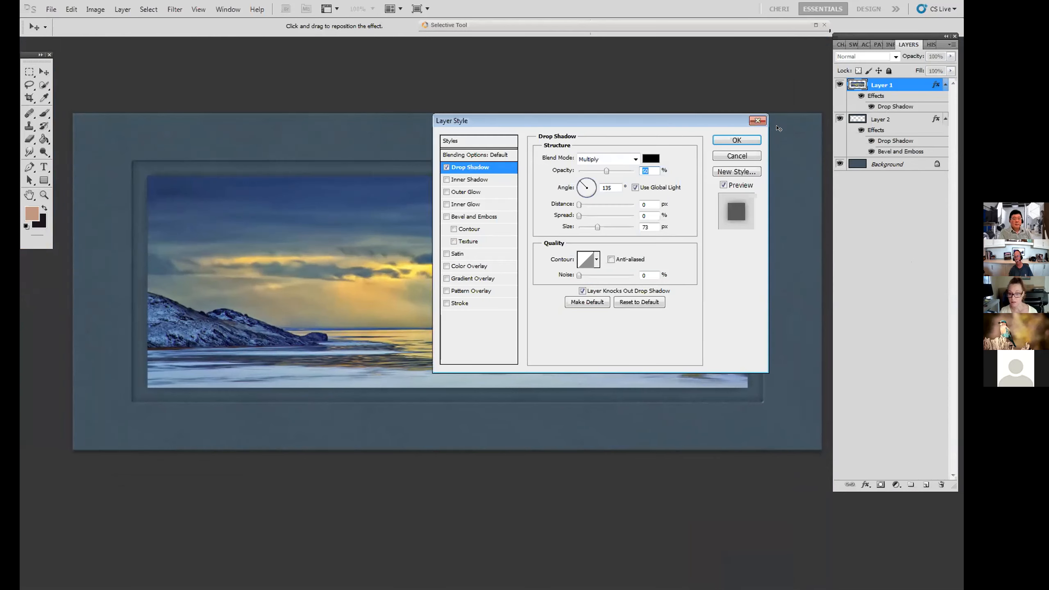
{"action": "key", "text": "Escape"}
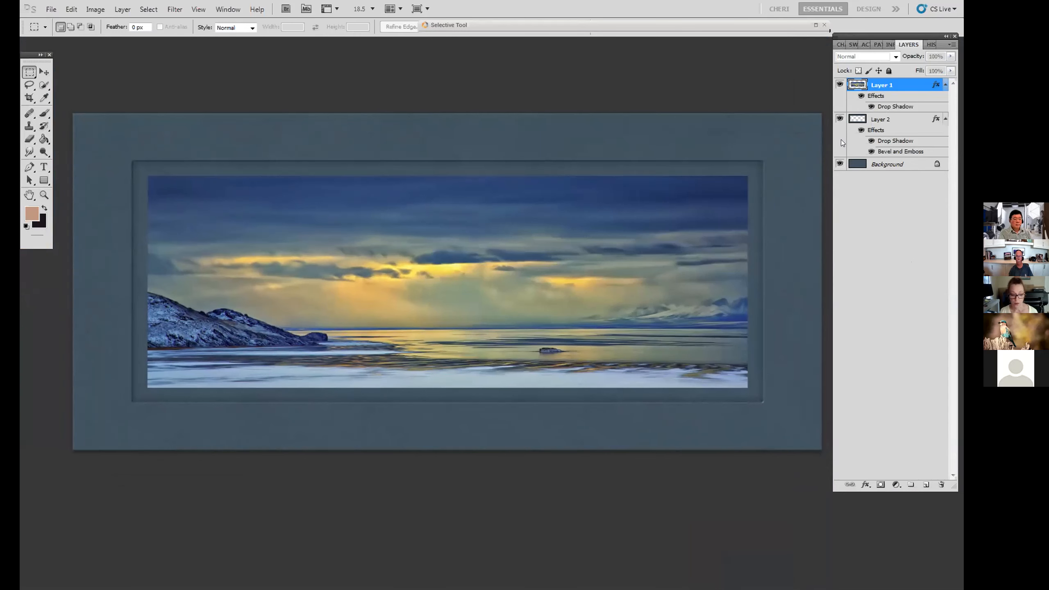
{"action": "left_click", "coordinate": [872, 106]}
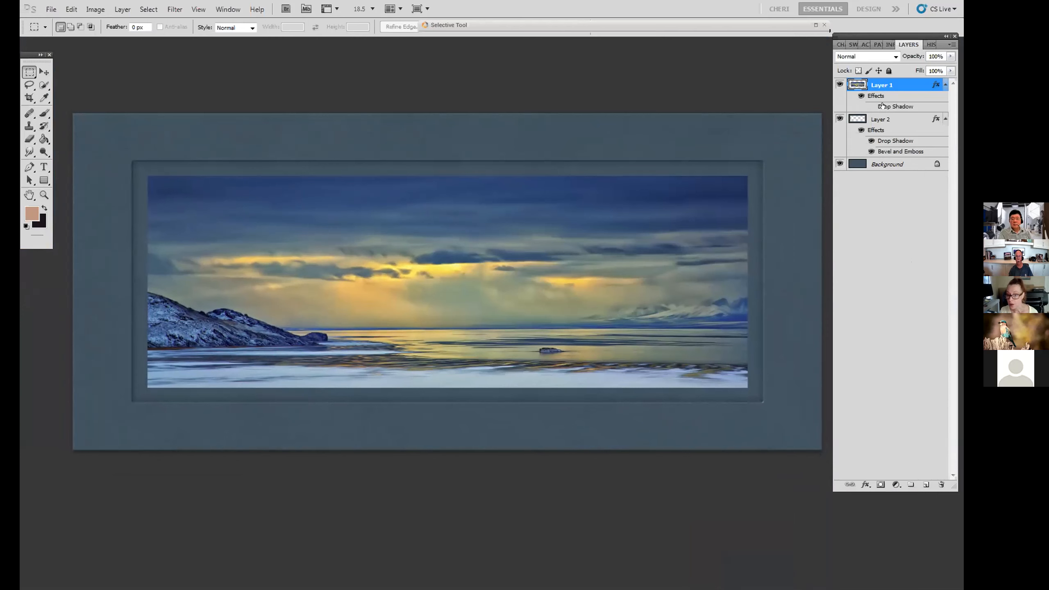
{"action": "double_click", "coordinate": [882, 106]}
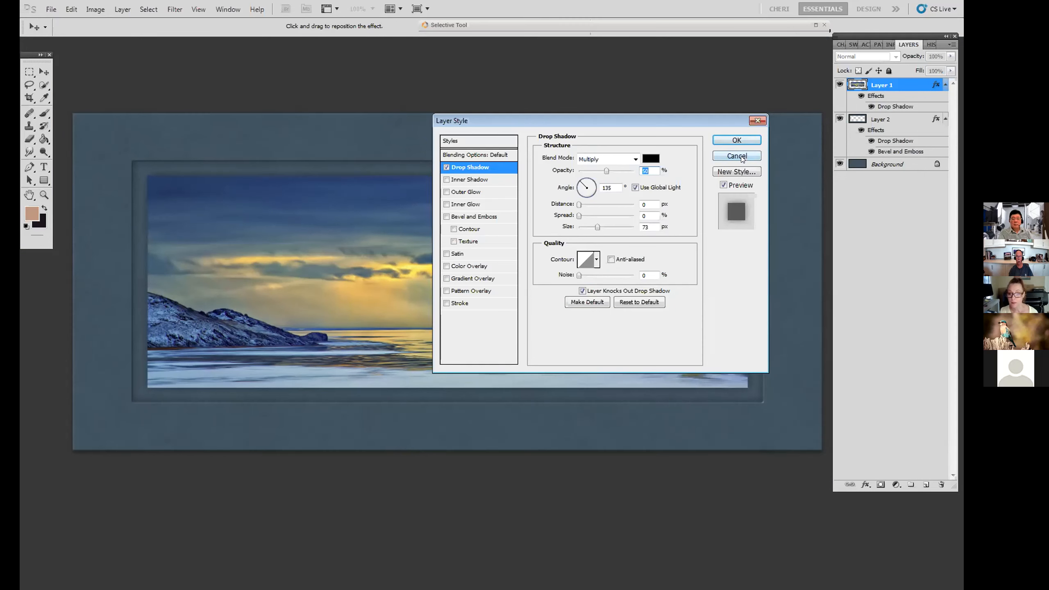
{"action": "left_click", "coordinate": [739, 141]}
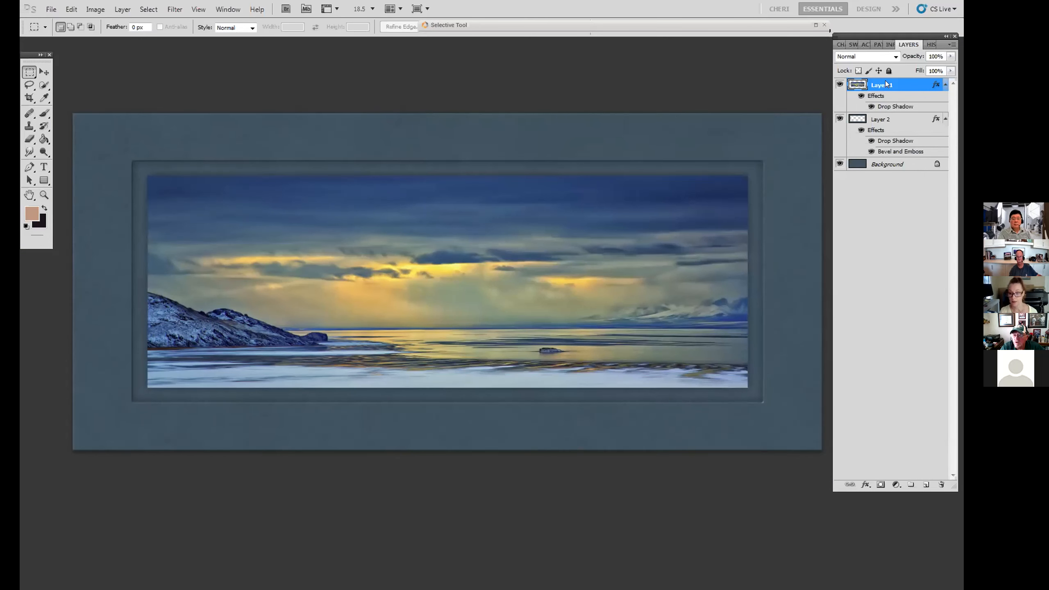
Compare the frame with Layer 2 hidden and shown, leaving the layer visible.
{"action": "left_click", "coordinate": [881, 120]}
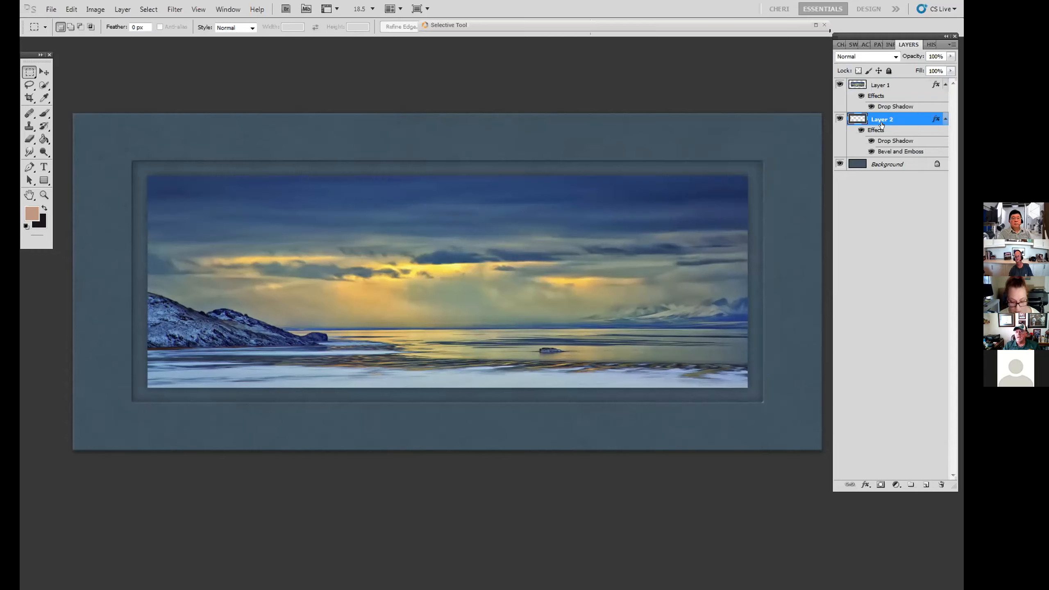
{"action": "left_click", "coordinate": [839, 119]}
{"action": "left_click", "coordinate": [840, 119]}
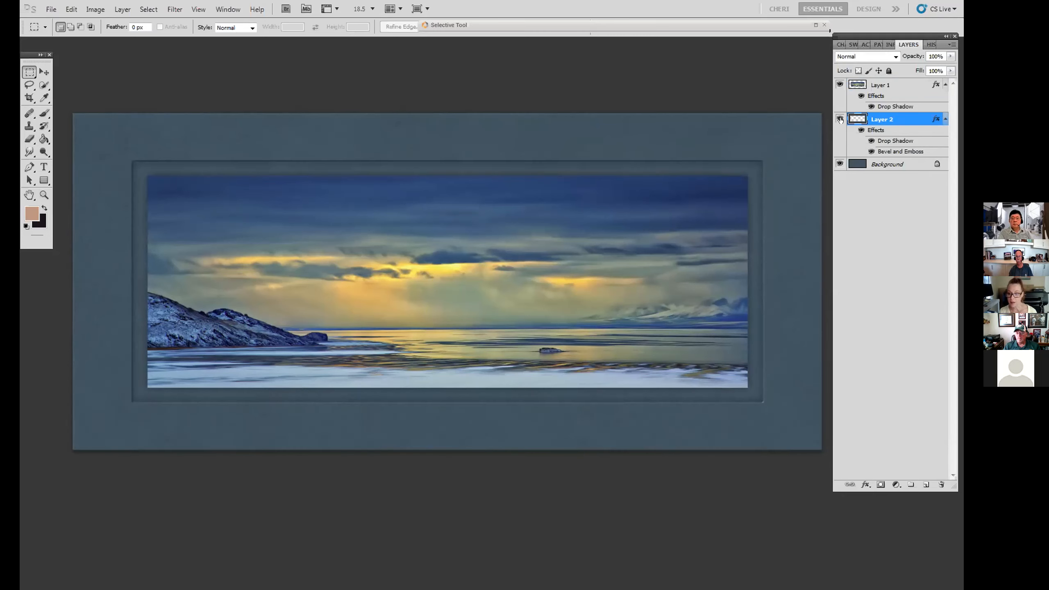
{"action": "left_click", "coordinate": [840, 119]}
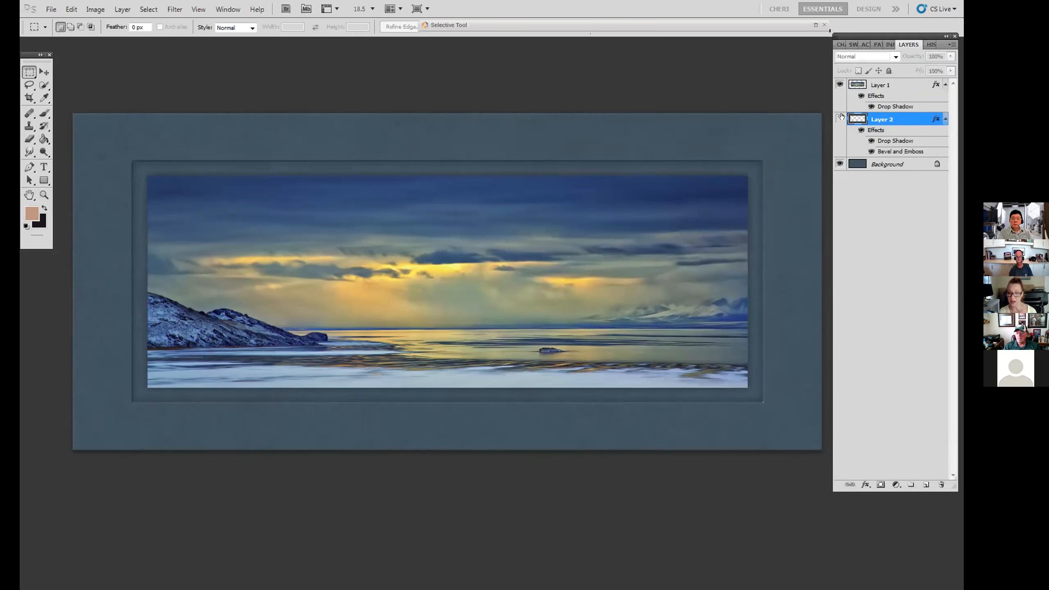
{"action": "left_click", "coordinate": [841, 122]}
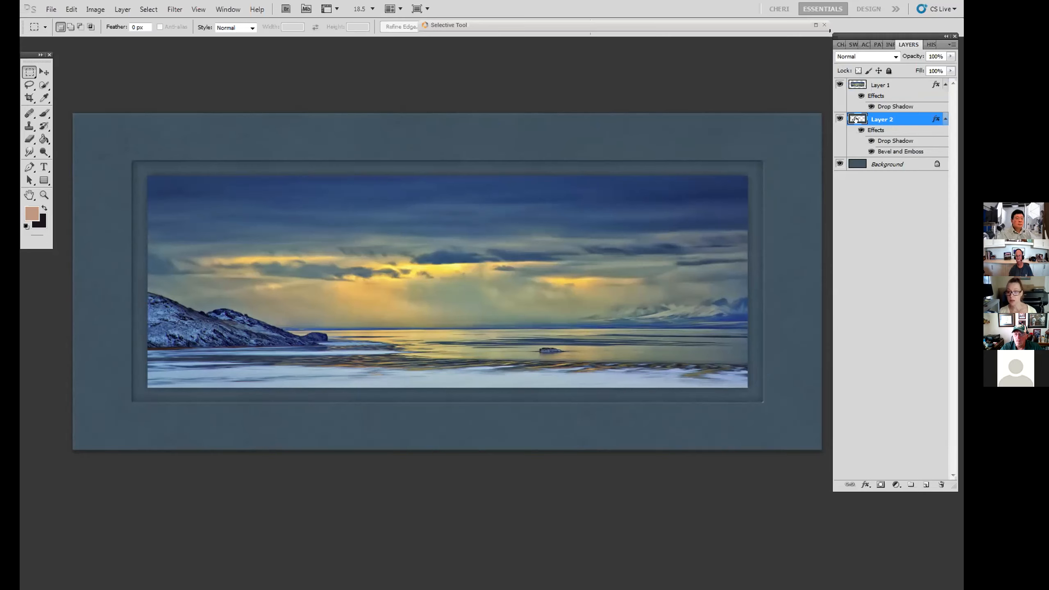
Draw a rectangular selection on Layer 2, slightly outside the bevelled opening around the photo.
{"action": "left_click", "coordinate": [884, 164]}
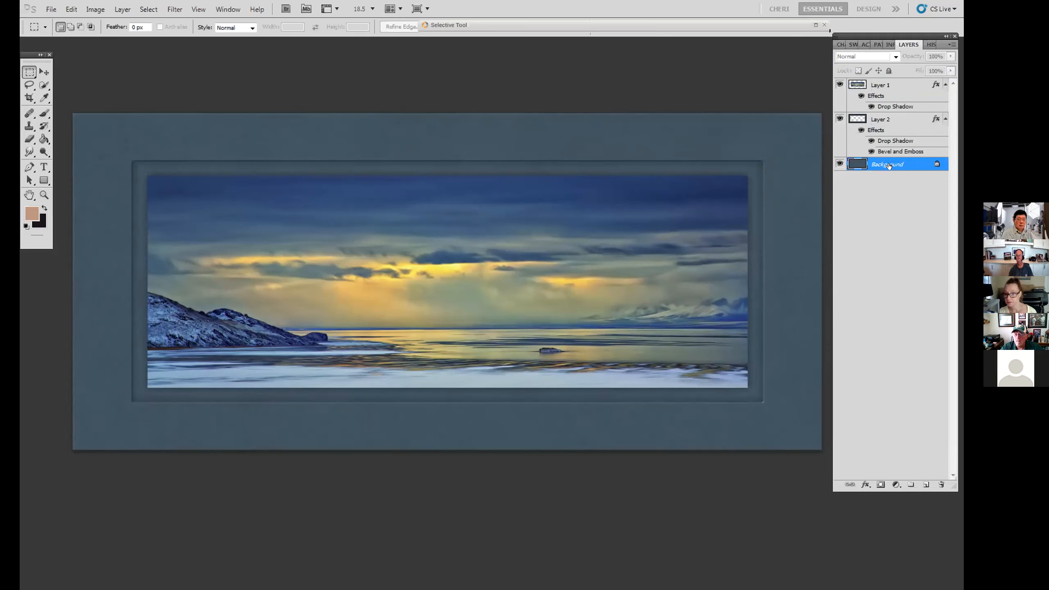
{"action": "left_click", "coordinate": [878, 118]}
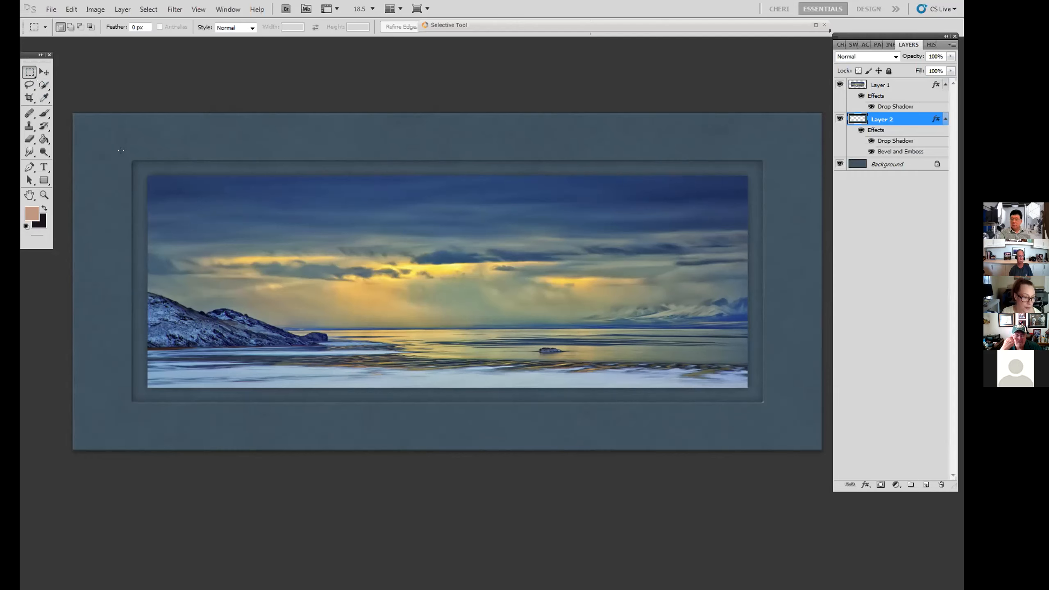
{"action": "left_click_drag", "start_coordinate": [332, 309], "coordinate": [773, 413]}
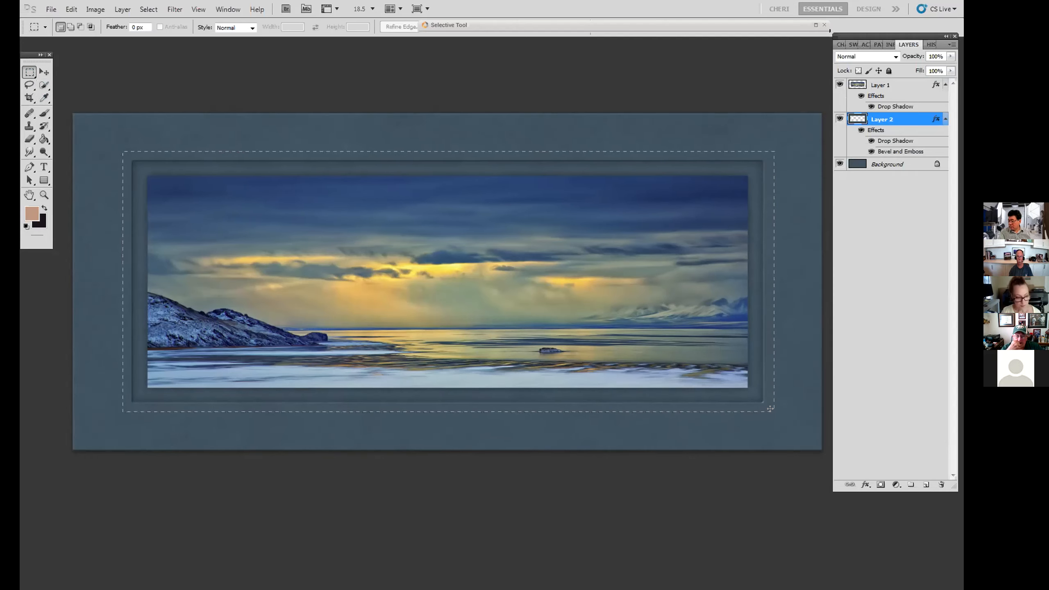
{"action": "left_click_drag", "start_coordinate": [771, 409], "coordinate": [770, 411]}
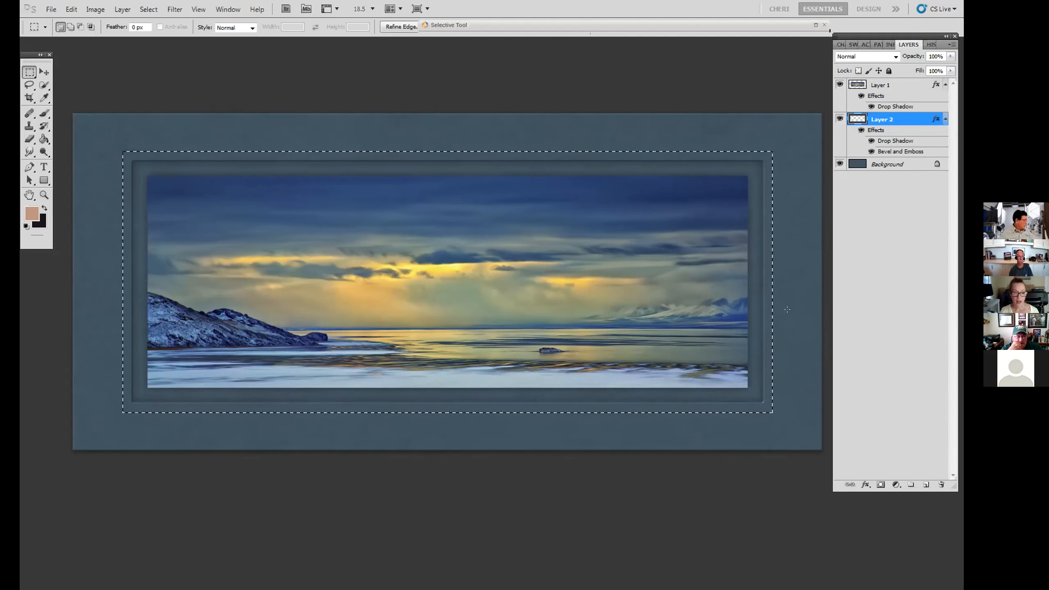
Invert the selection and copy the outer border area with its effects onto a new layer.
{"action": "left_click", "coordinate": [148, 9]}
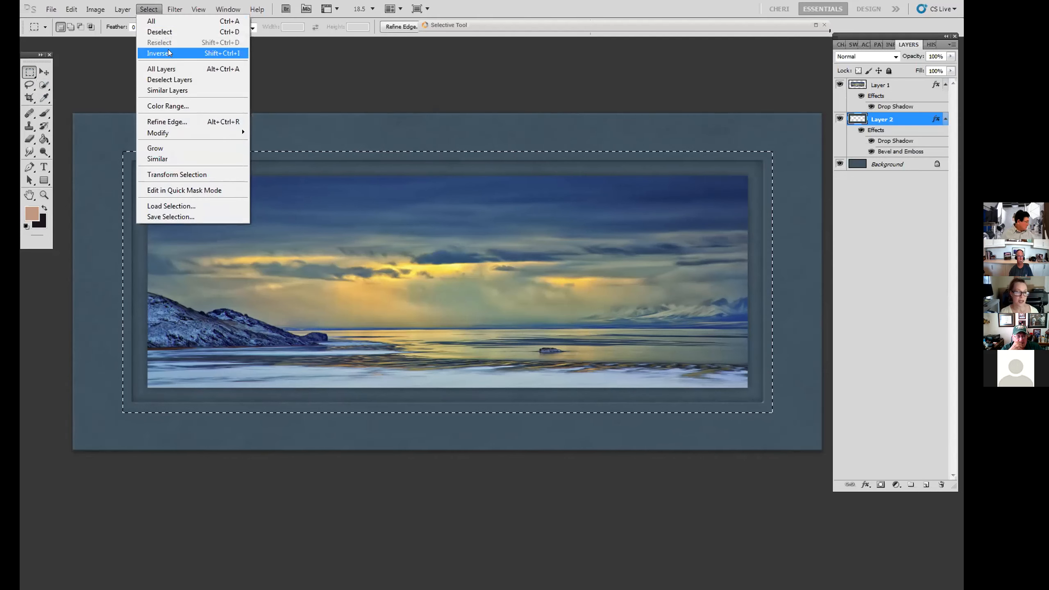
{"action": "left_click", "coordinate": [167, 52]}
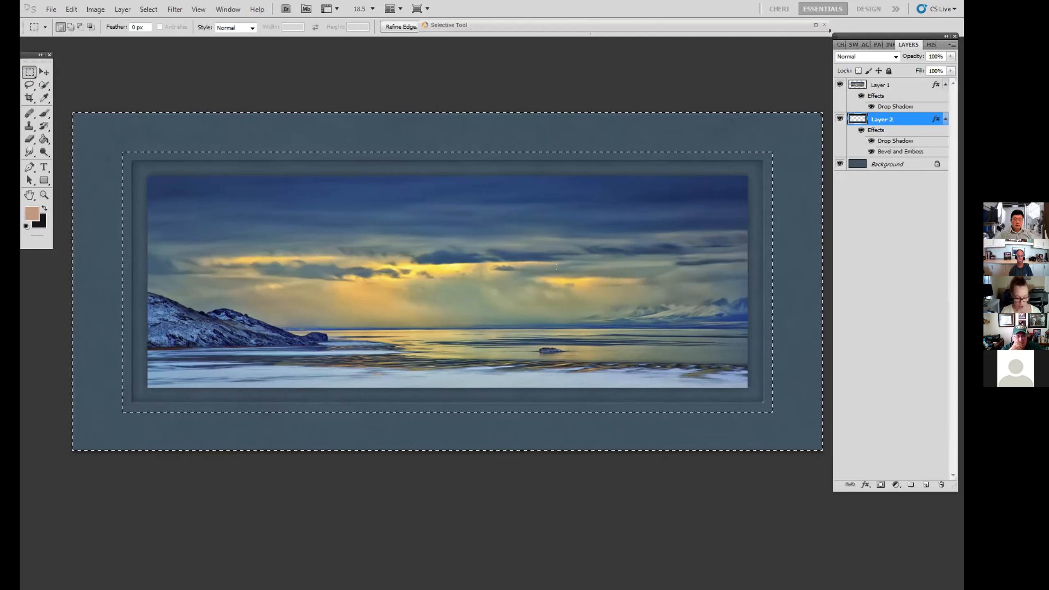
{"action": "key", "text": "ctrl+j"}
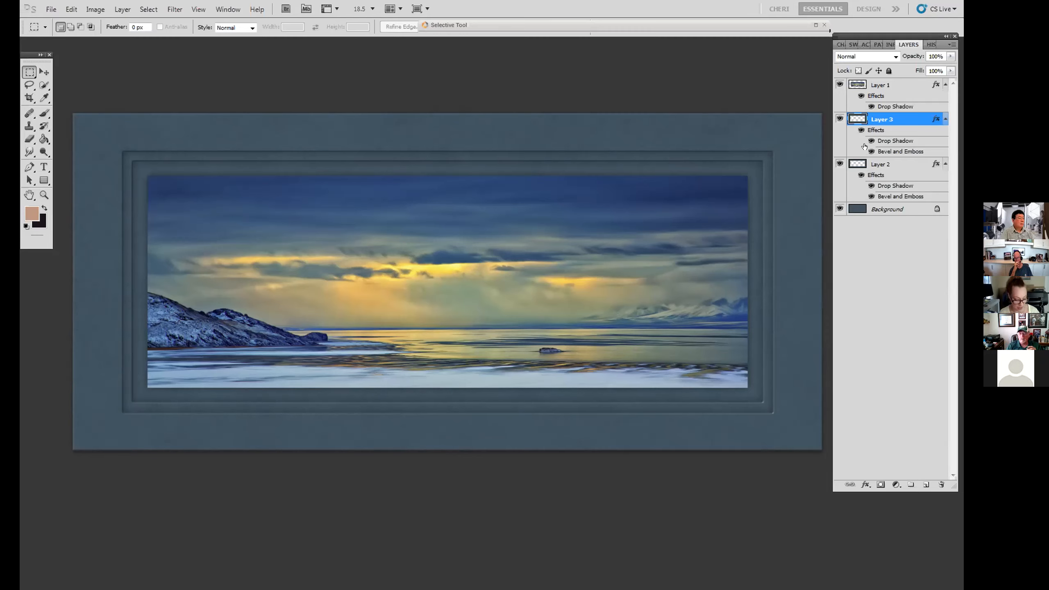
Place two horizontal and two vertical guides just outside the bevelled frame and make a rectangular selection bounded by them.
{"action": "key", "text": "f"}
{"action": "key", "text": "f"}
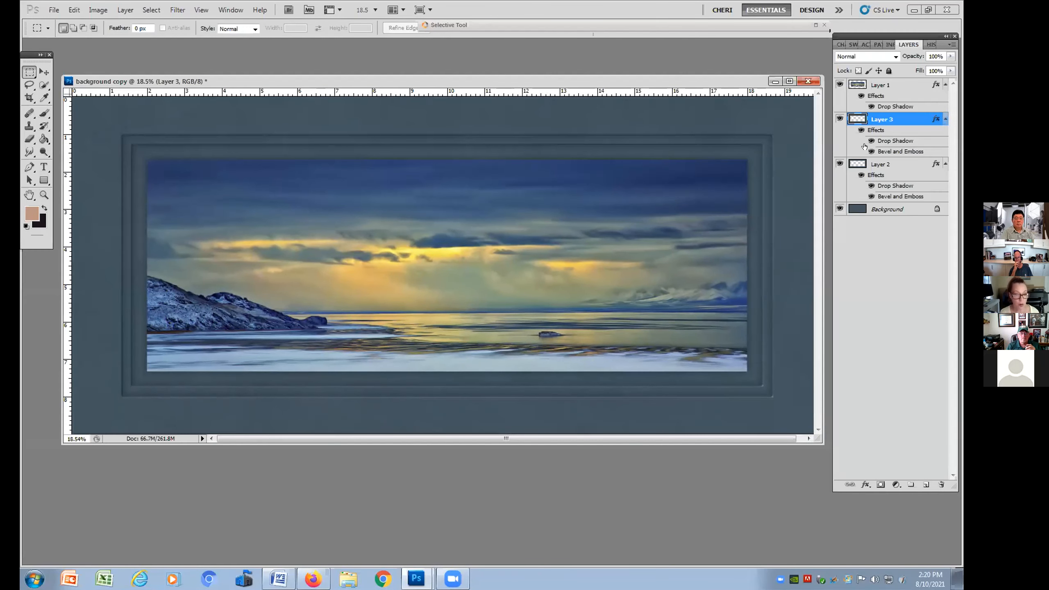
{"action": "left_click_drag", "start_coordinate": [485, 89], "coordinate": [485, 122]}
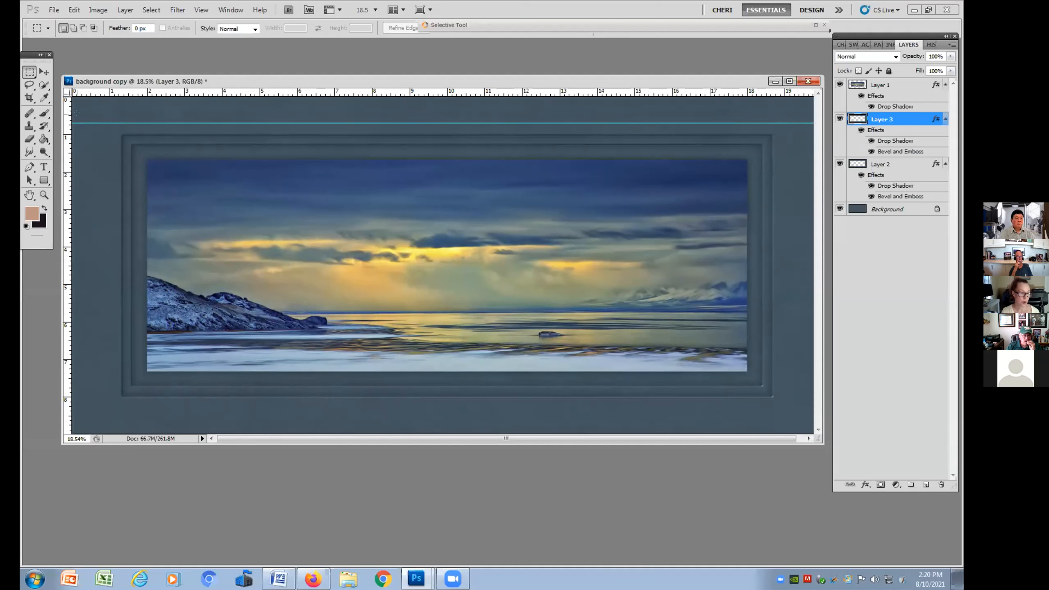
{"action": "left_click_drag", "start_coordinate": [68, 242], "coordinate": [784, 244]}
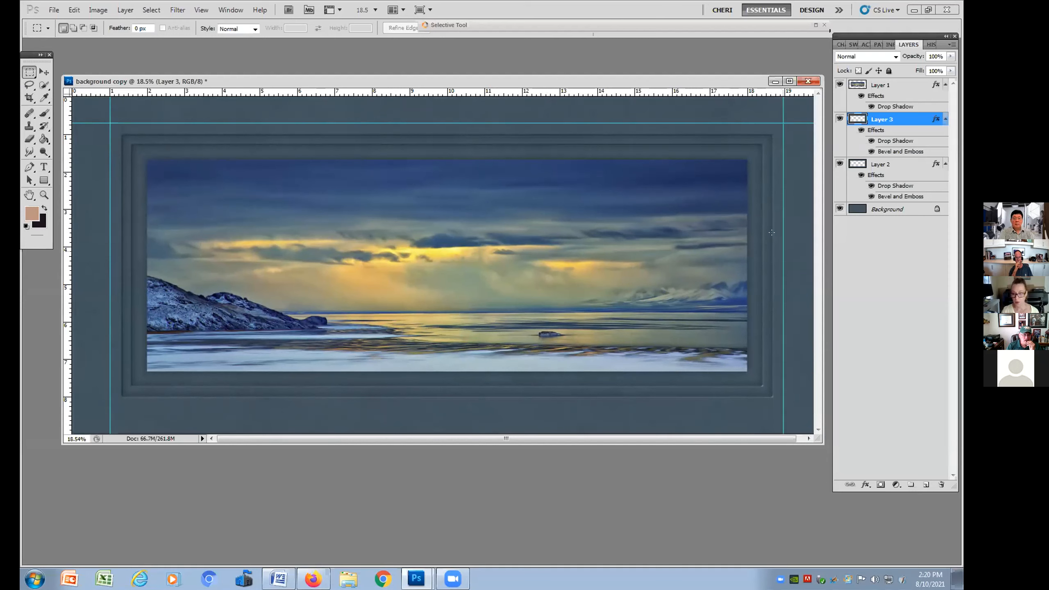
{"action": "left_click_drag", "start_coordinate": [507, 92], "coordinate": [510, 406]}
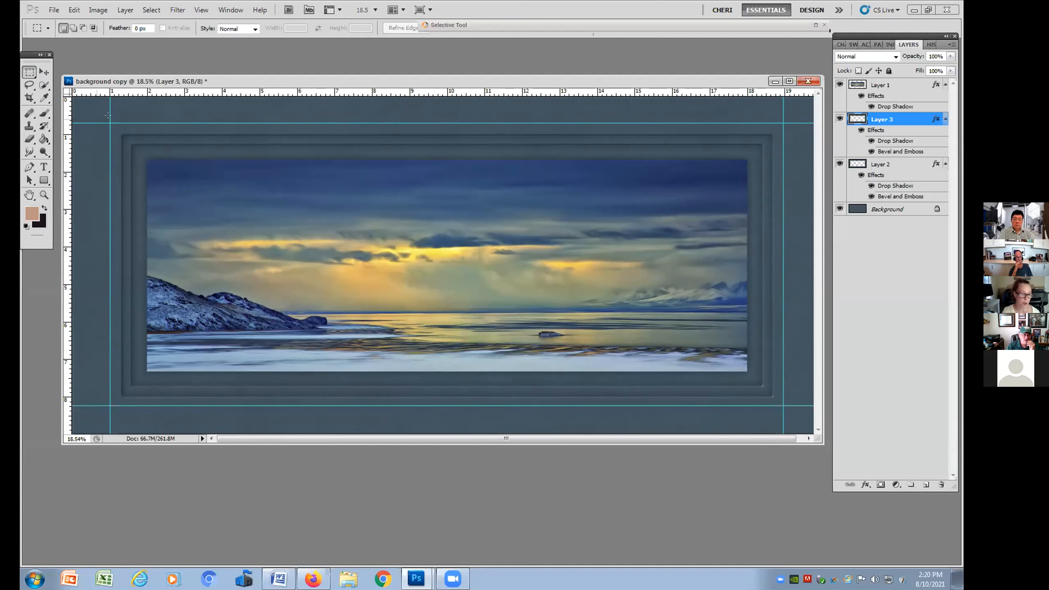
{"action": "left_click_drag", "start_coordinate": [683, 381], "coordinate": [784, 405]}
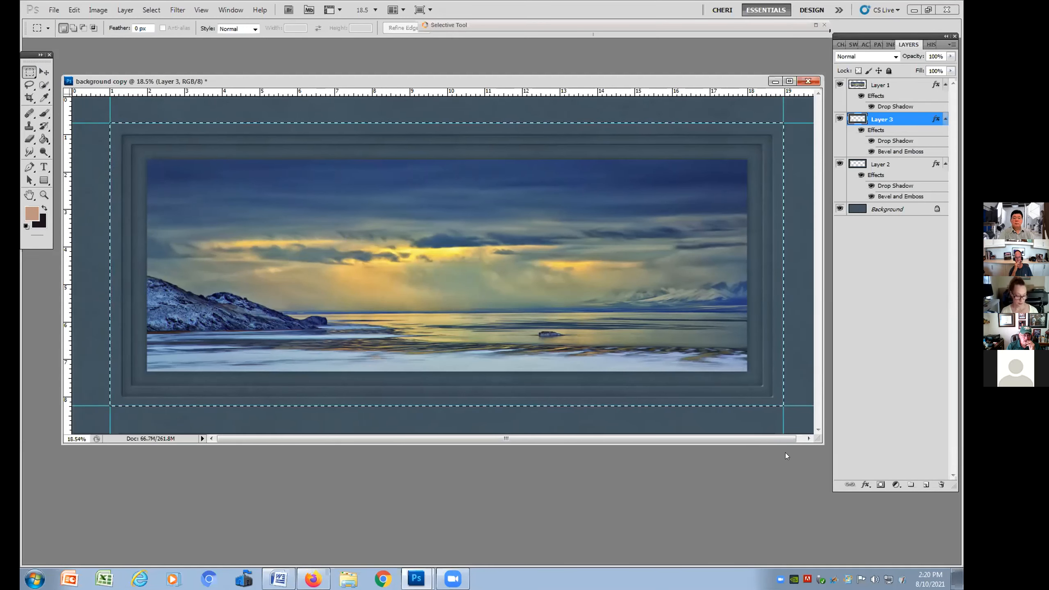
Deselect the rectangle and clear all guides from the image.
{"action": "key", "text": "ctrl+d"}
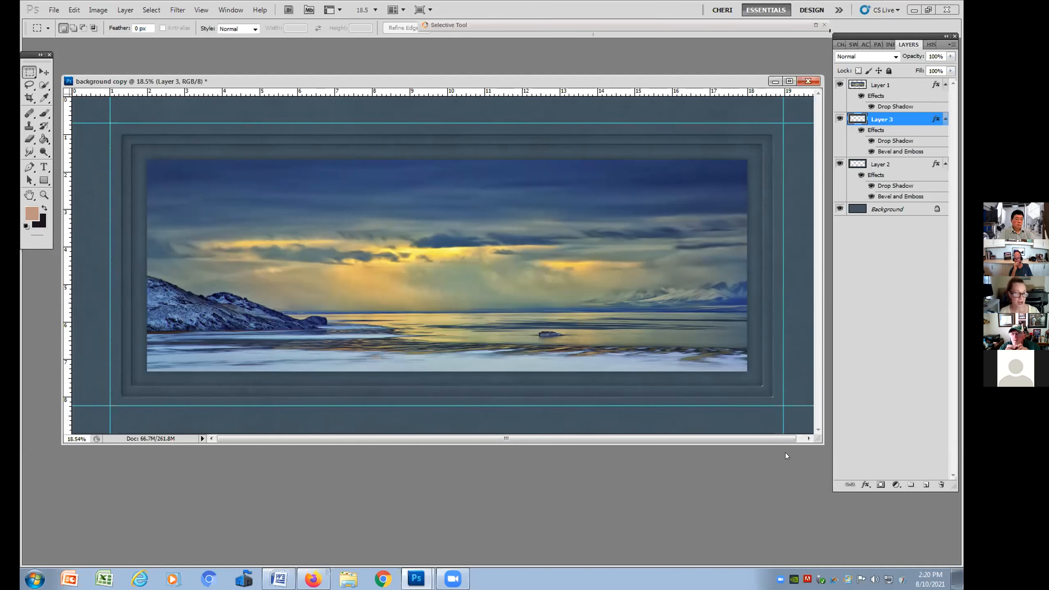
{"action": "left_click", "coordinate": [202, 10]}
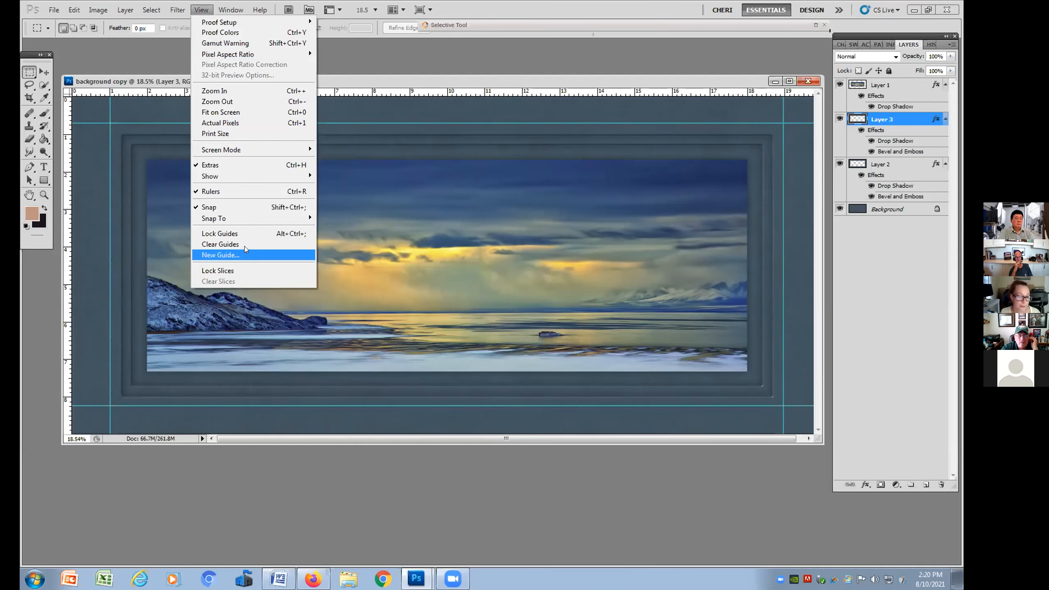
{"action": "left_click", "coordinate": [250, 243]}
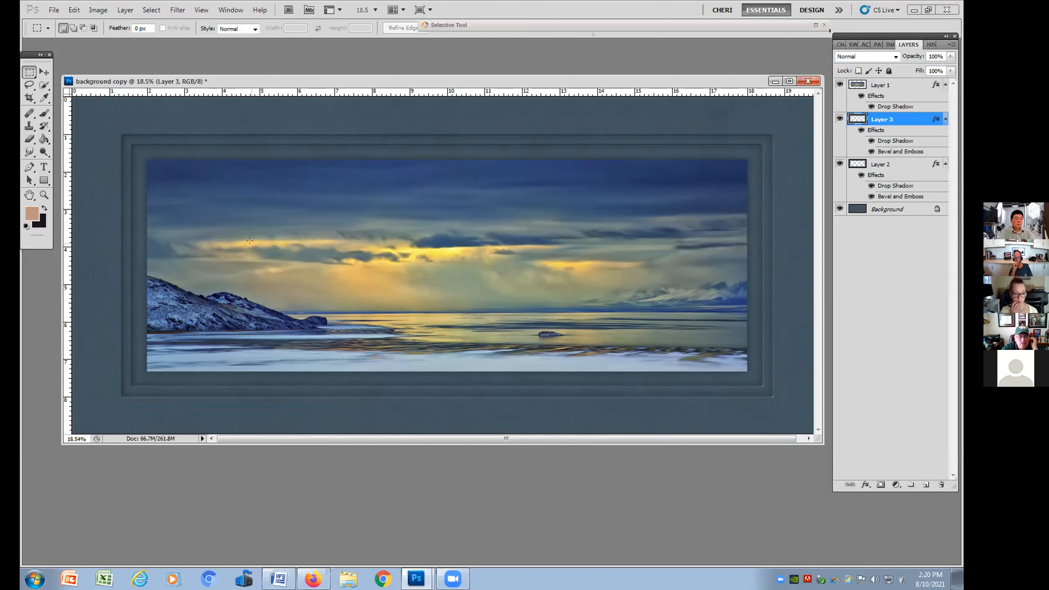
Try placing a horizontal guide near the image's upper edge with the Move tool, and undo it.
{"action": "left_click", "coordinate": [43, 71]}
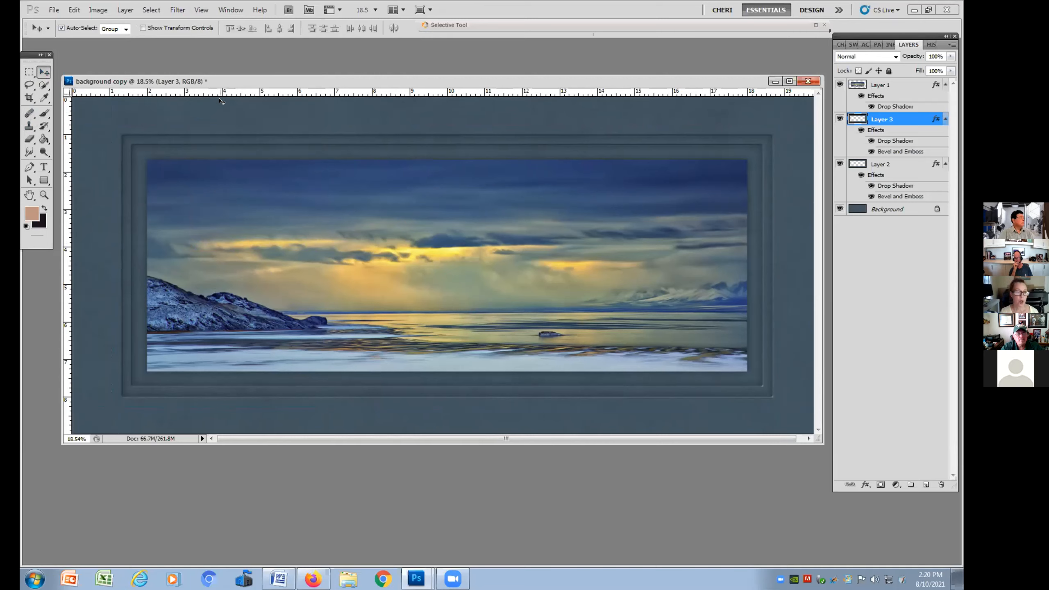
{"action": "mouse_move", "coordinate": [211, 93]}
{"action": "left_mouse_down"}
{"action": "mouse_move", "coordinate": [211, 145]}
{"action": "mouse_move", "coordinate": [213, 109]}
{"action": "left_mouse_up"}
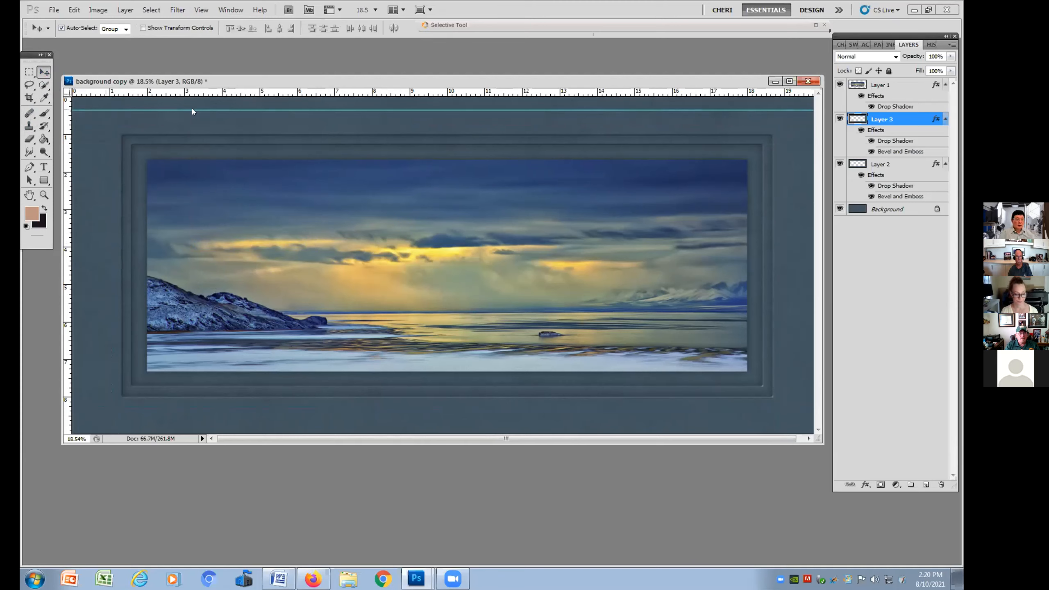
{"action": "key", "text": "ctrl+z"}
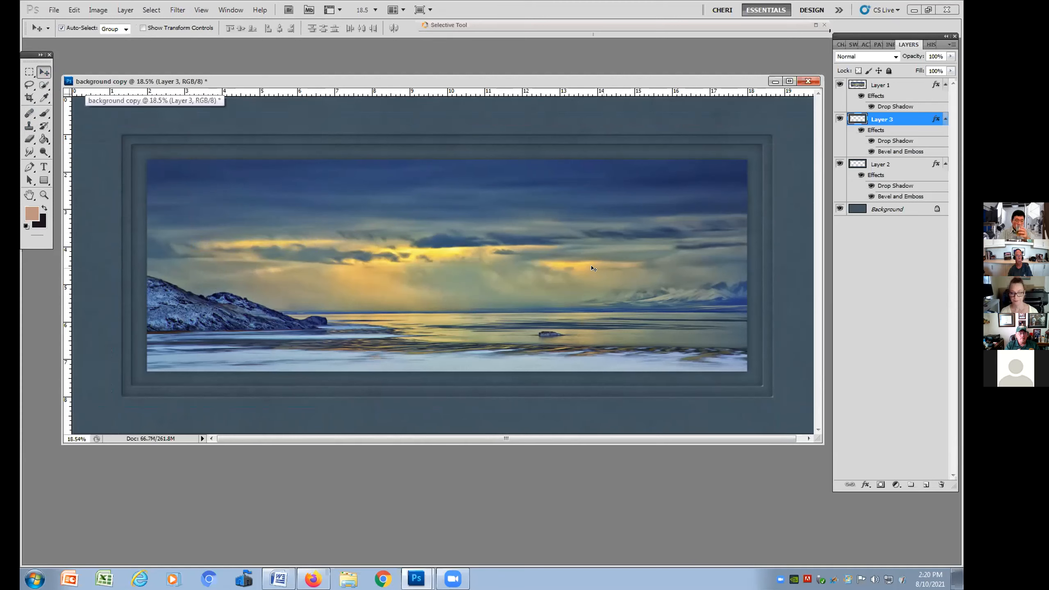
Delete Layer 3 and Layer 2 together, keeping only the photo layer and the background.
{"action": "key", "text": "f"}
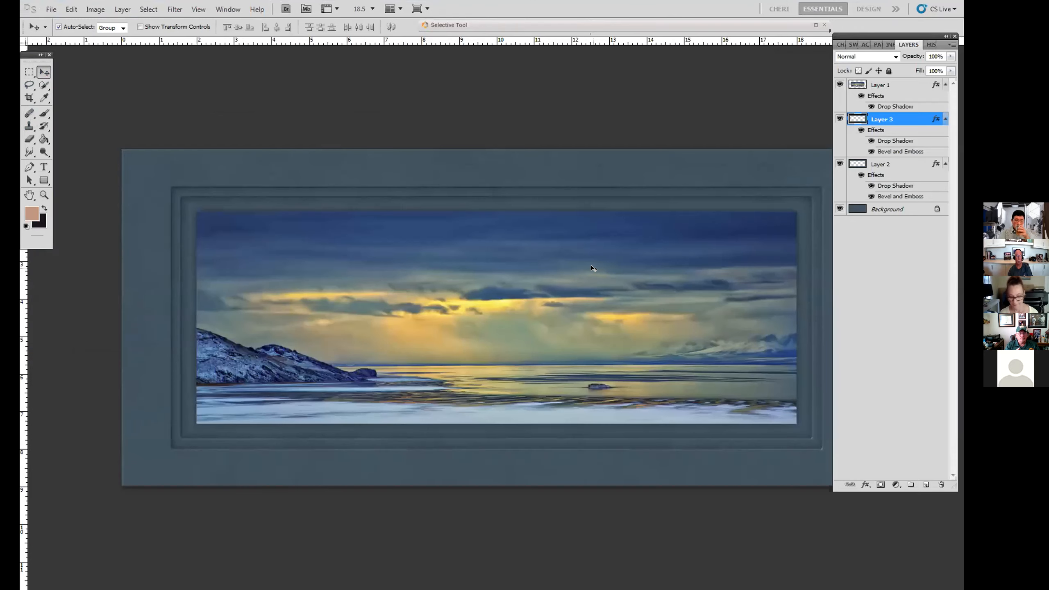
{"action": "left_click_drag", "start_coordinate": [529, 248], "coordinate": [475, 206]}
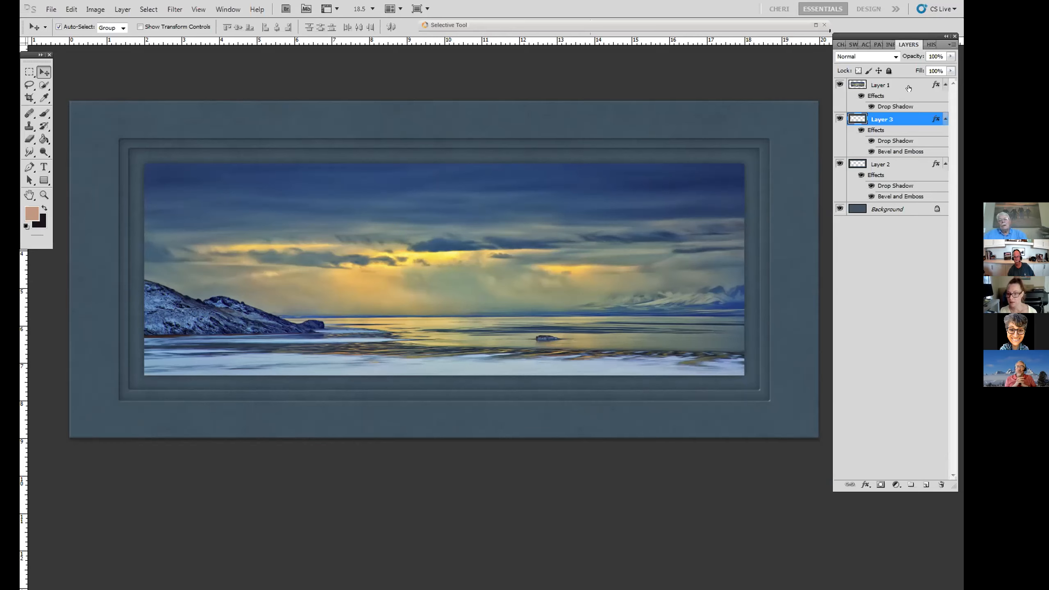
{"action": "left_click", "coordinate": [904, 99]}
{"action": "left_click", "coordinate": [899, 121]}
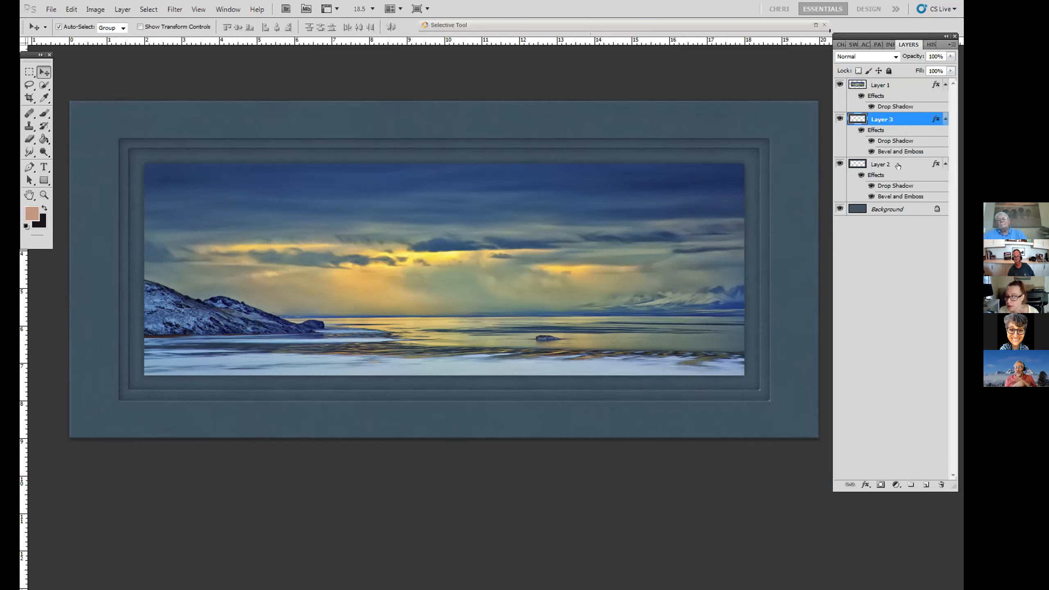
{"action": "left_click", "coordinate": [898, 165], "text": "shift"}
{"action": "left_click_drag", "start_coordinate": [899, 165], "coordinate": [939, 479]}
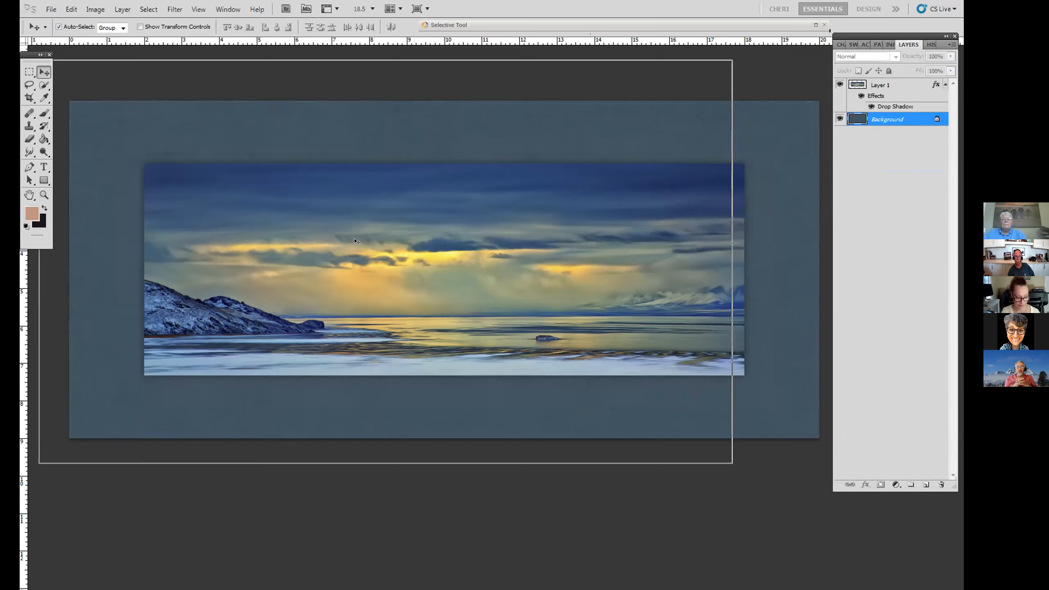
Examine the image full screen and compare it with Layer 1 hidden and shown, leaving the layer visible.
{"action": "key", "text": "ctrl+plus"}
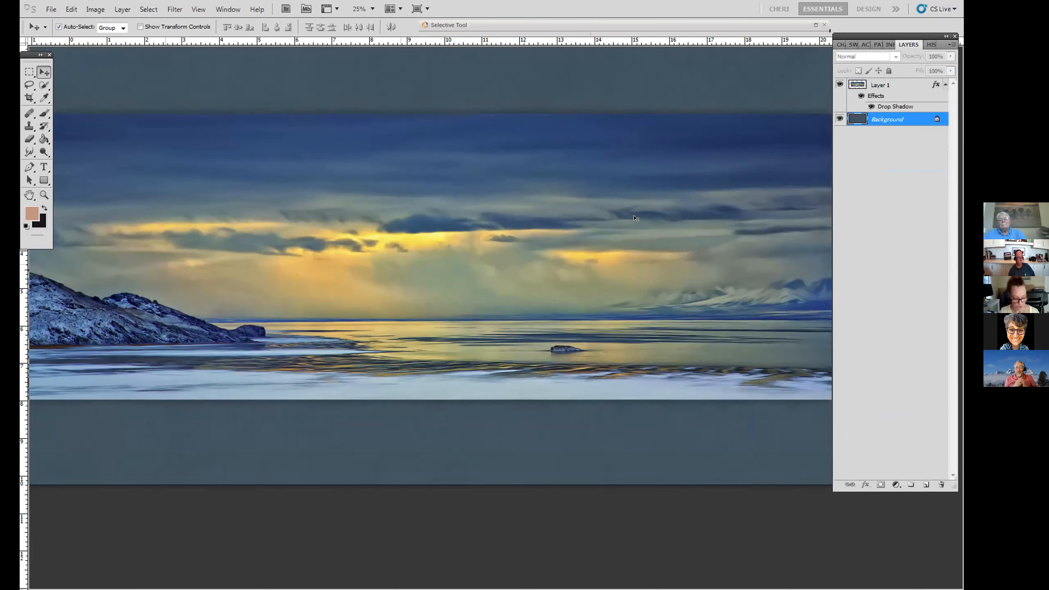
{"action": "key", "text": "f"}
{"action": "key", "text": "f"}
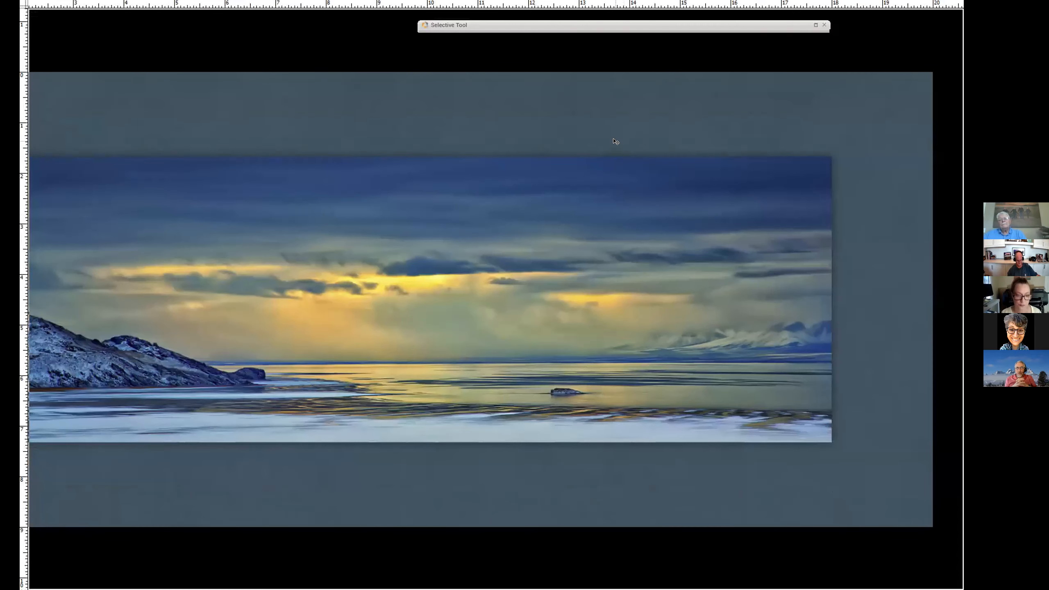
{"action": "key", "text": "ctrl+minus"}
{"action": "key", "text": "Tab"}
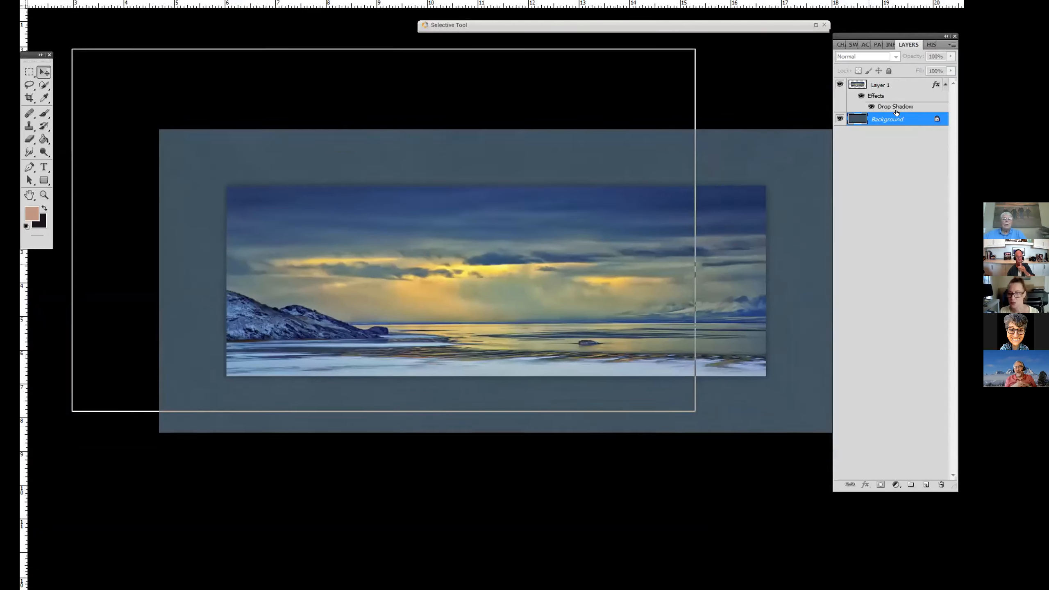
{"action": "left_click", "coordinate": [840, 85]}
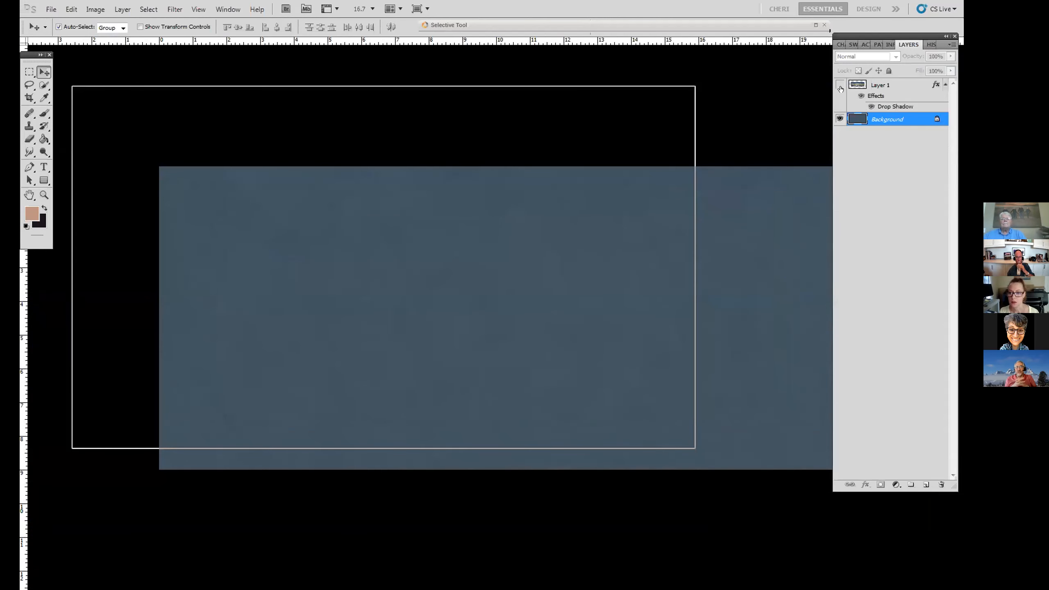
{"action": "left_click", "coordinate": [839, 84]}
Revert the document to the background copy snapshot in the history and cancel the running Viveza 2 filter.
{"action": "left_click", "coordinate": [931, 44]}
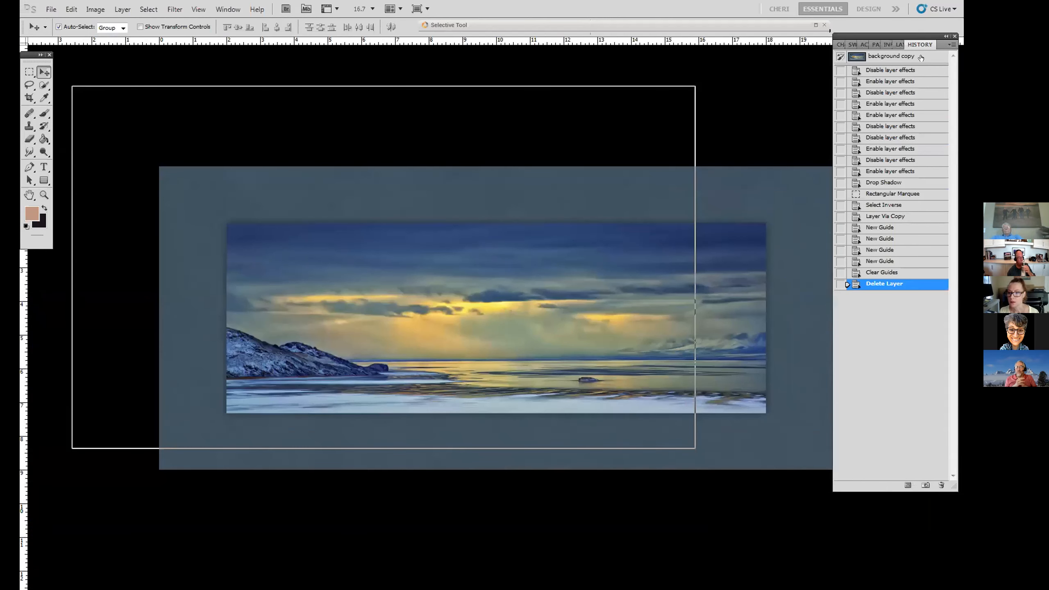
{"action": "left_click", "coordinate": [915, 62]}
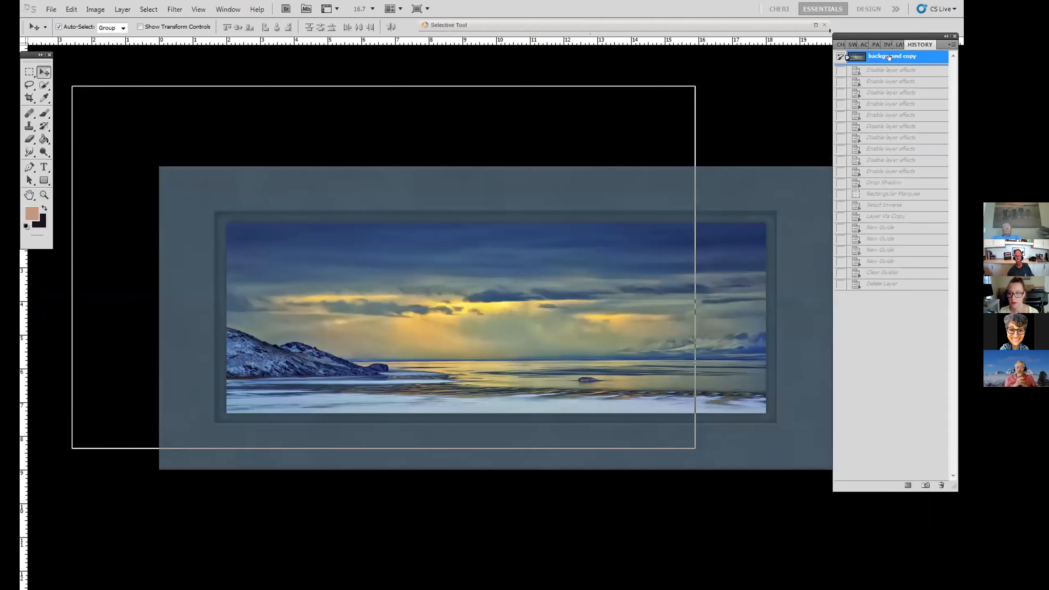
{"action": "left_click", "coordinate": [901, 44]}
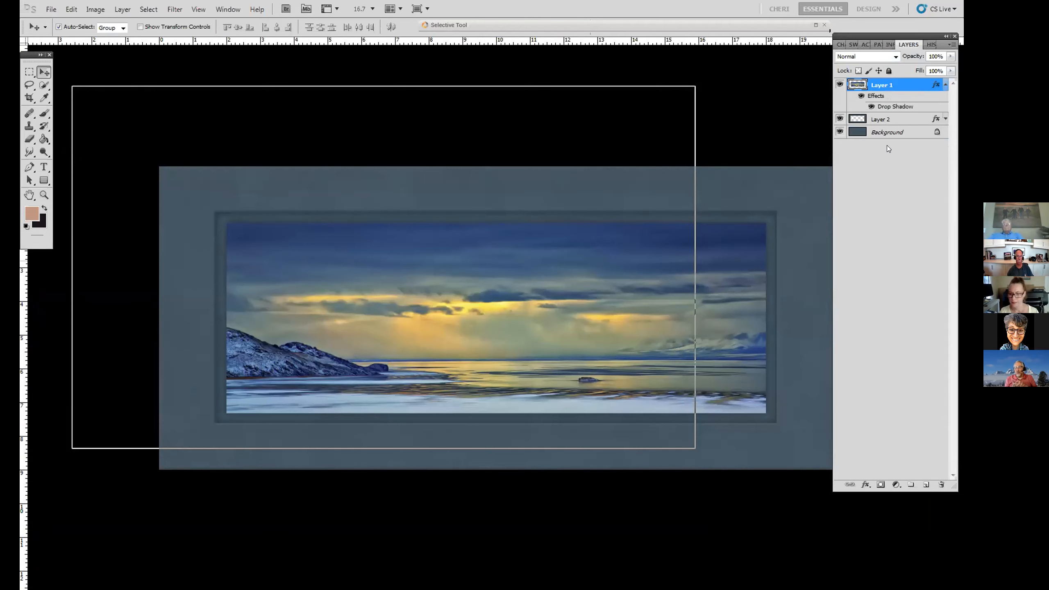
{"action": "key", "text": "f"}
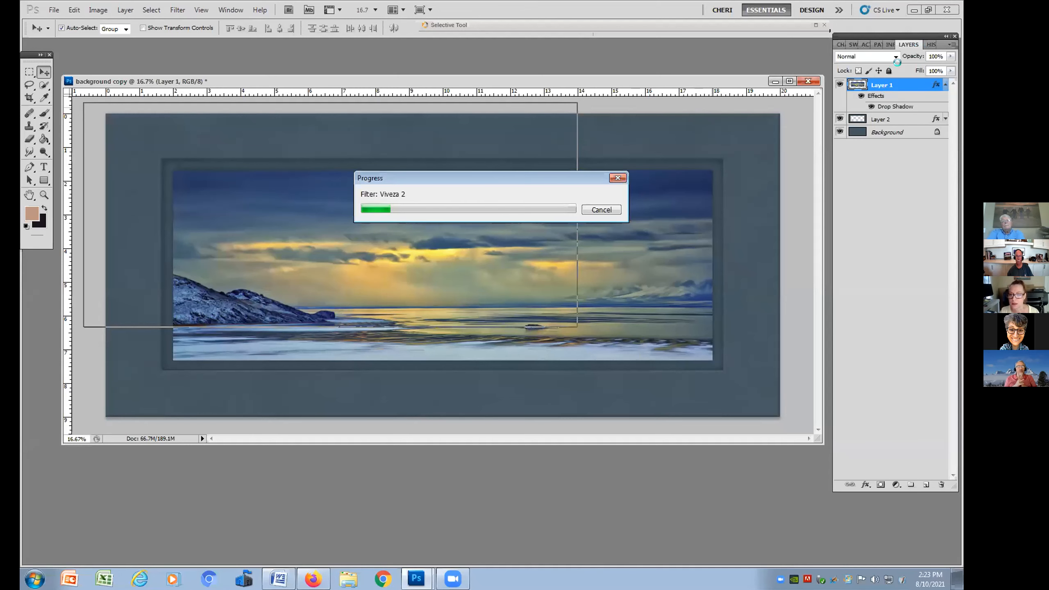
{"action": "left_click", "coordinate": [604, 209]}
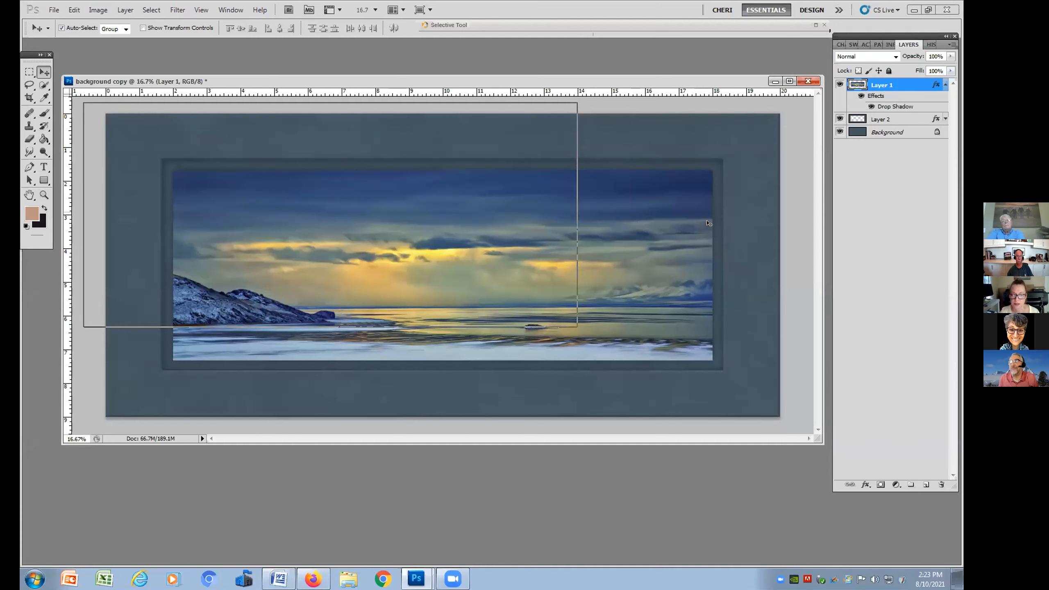
Compare the Delete Layer and Rectangular Marquee history states, ending on the Delete Layer state.
{"action": "left_click", "coordinate": [930, 45]}
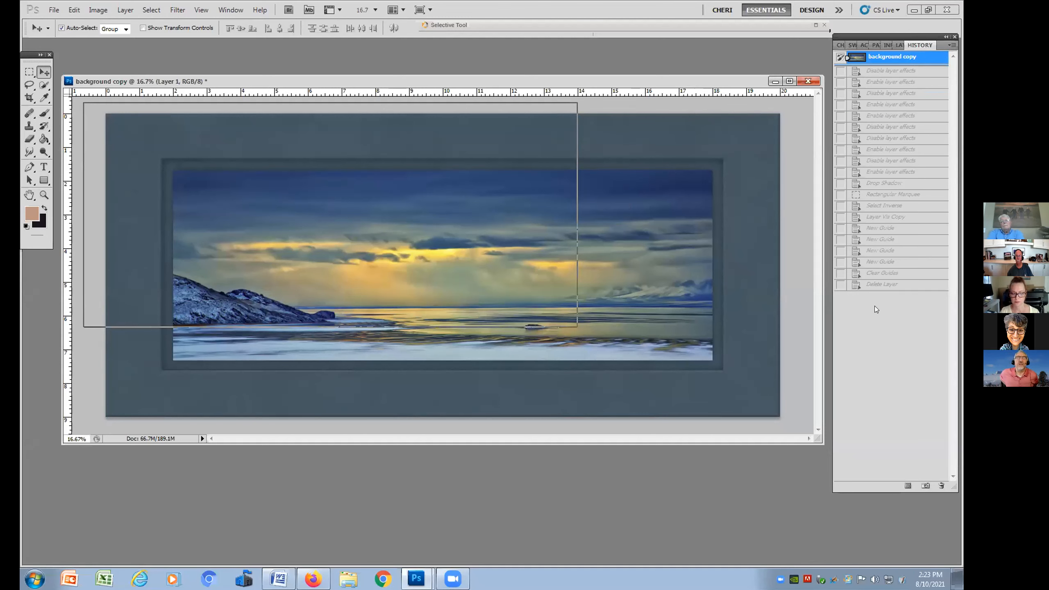
{"action": "left_click", "coordinate": [882, 285]}
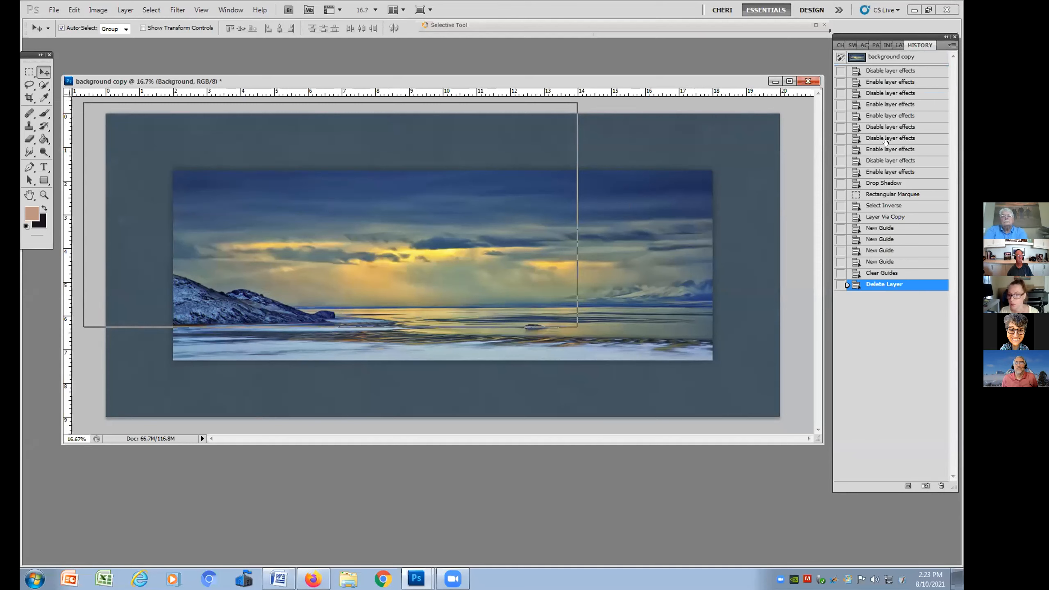
{"action": "left_click", "coordinate": [878, 194]}
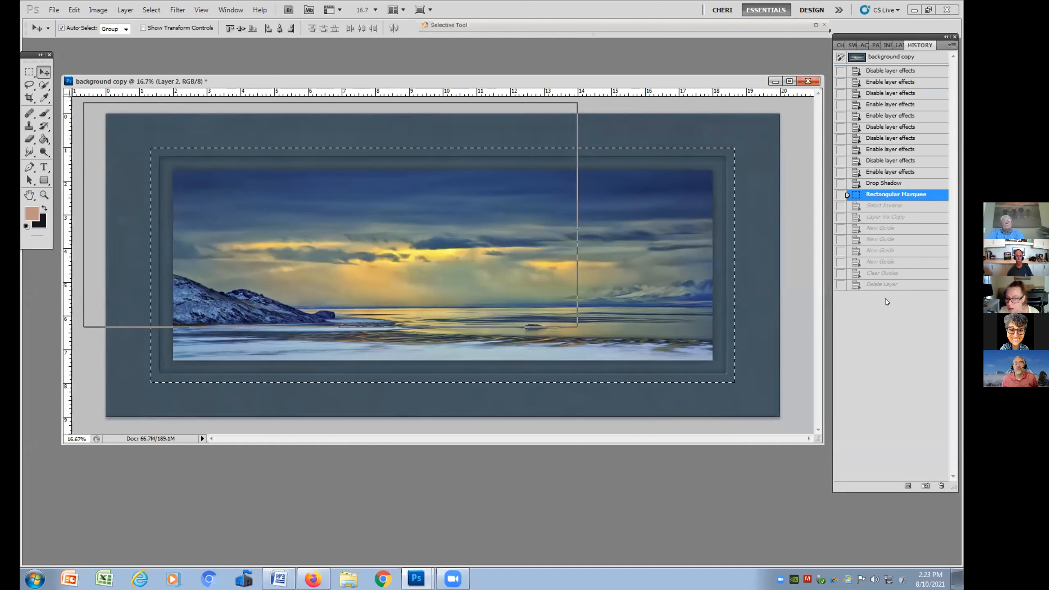
{"action": "left_click", "coordinate": [884, 285]}
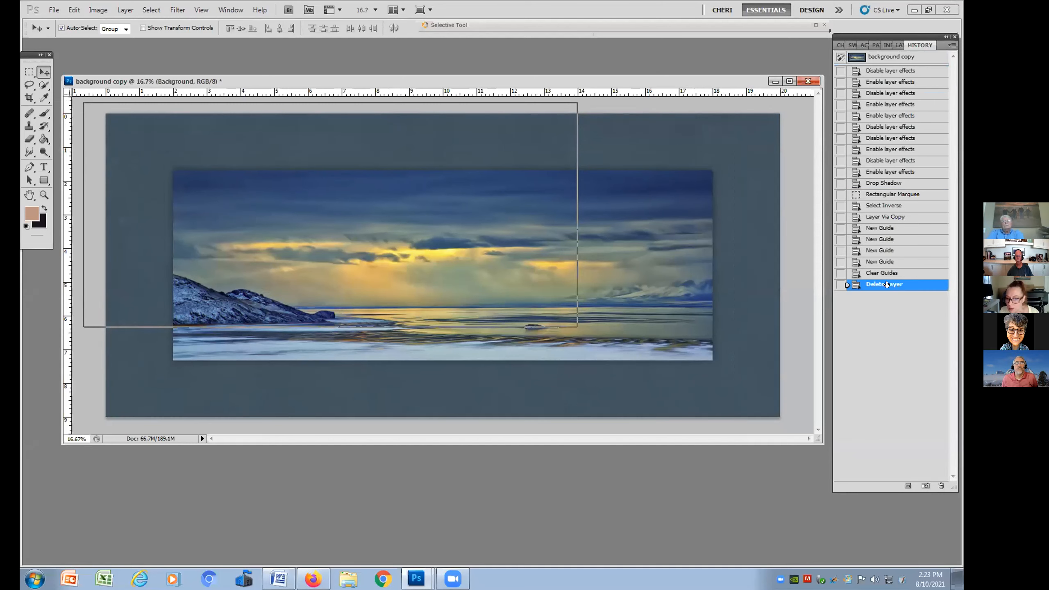
Close the background copy document and browse the Open dialog to the My Book (F:) drive for another file.
{"action": "left_click", "coordinate": [808, 81]}
{"action": "left_click", "coordinate": [494, 216]}
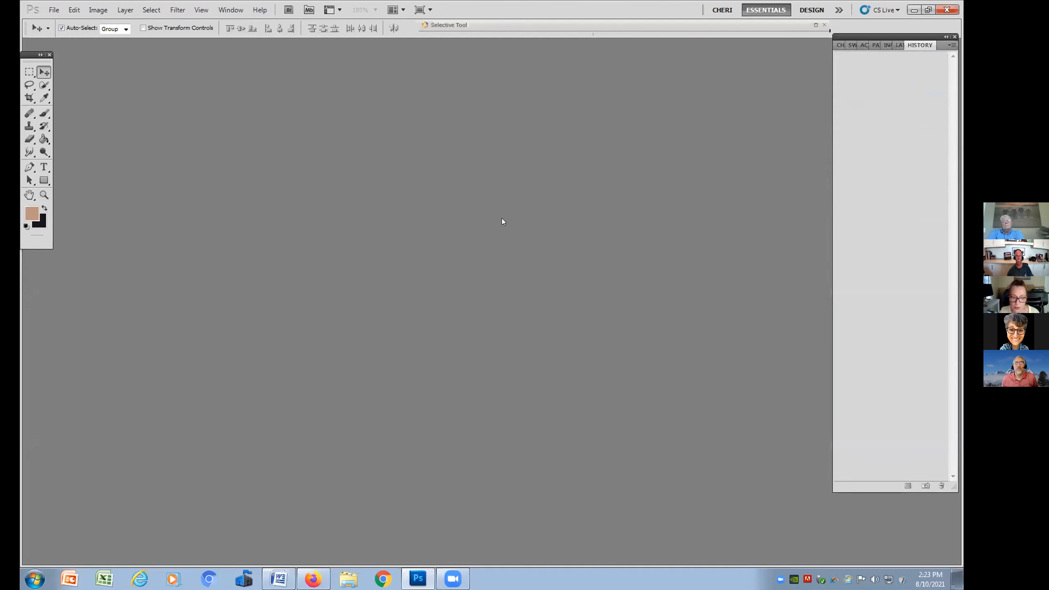
{"action": "double_click", "coordinate": [506, 228]}
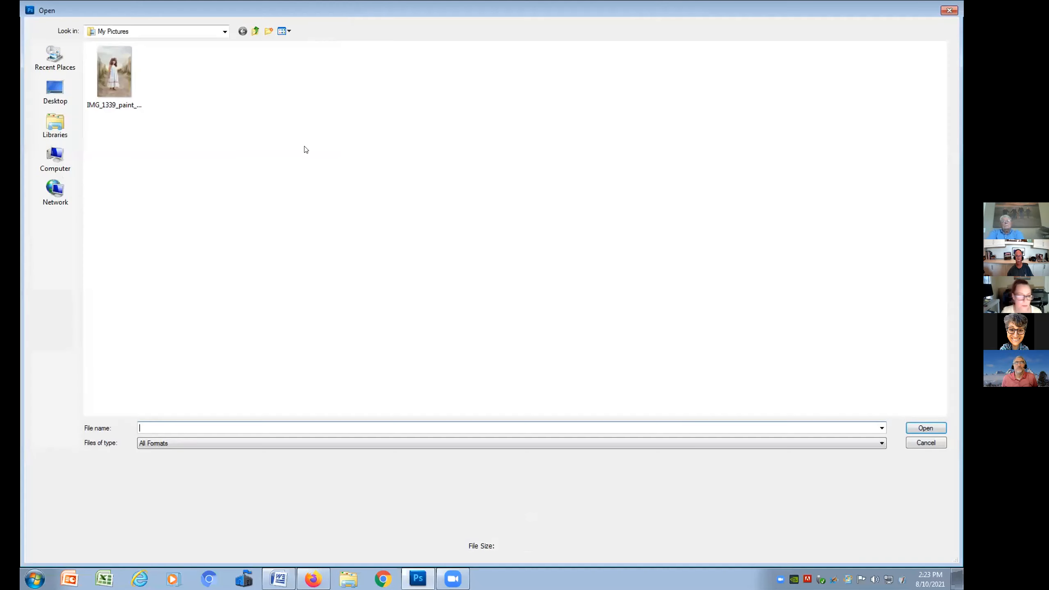
{"action": "left_click", "coordinate": [256, 31]}
{"action": "left_click", "coordinate": [224, 31]}
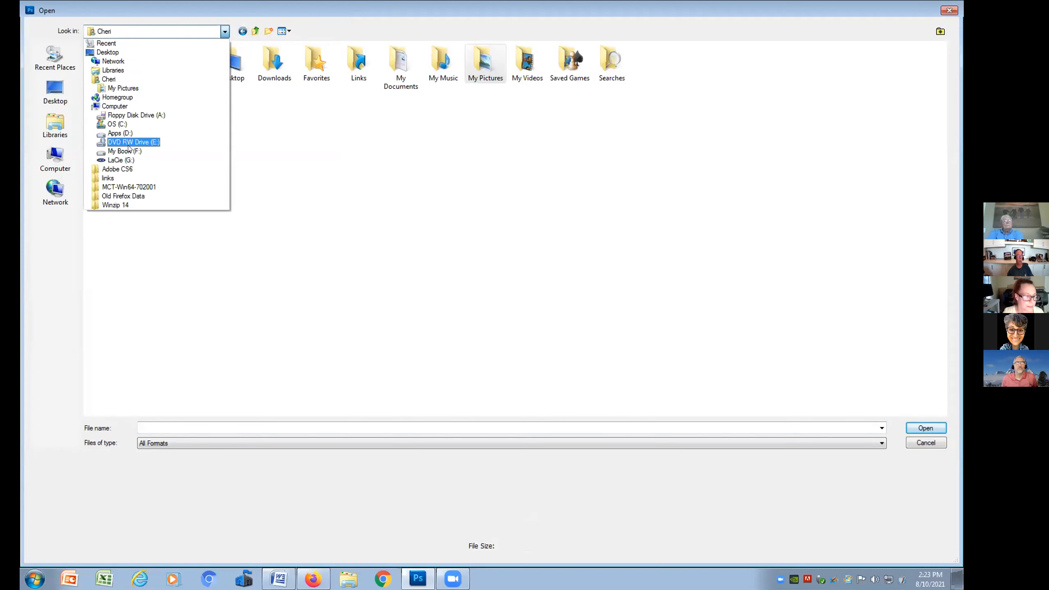
{"action": "left_click", "coordinate": [124, 151]}
{"action": "left_click", "coordinate": [224, 31]}
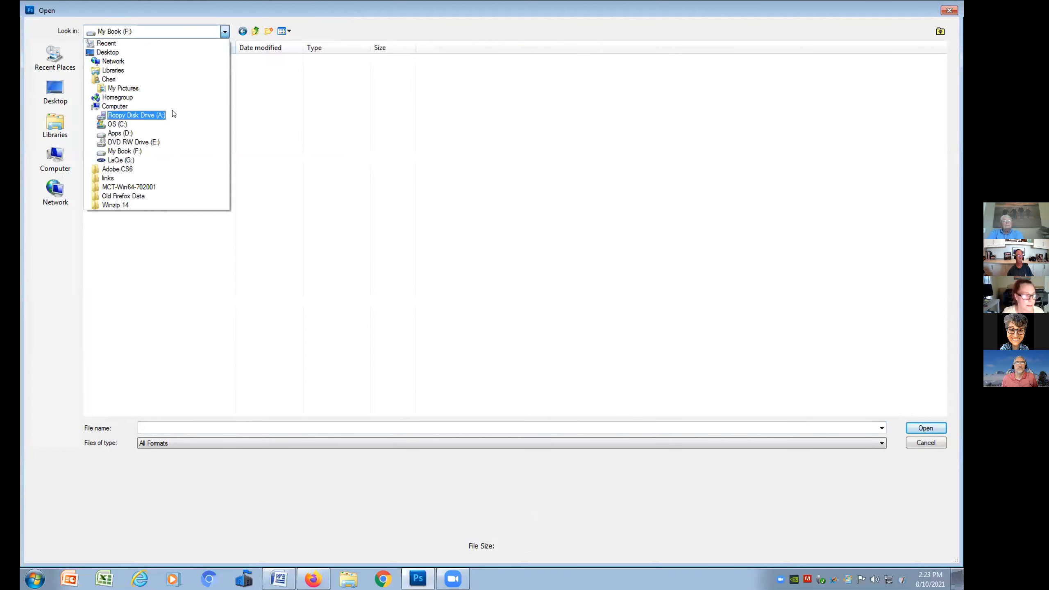
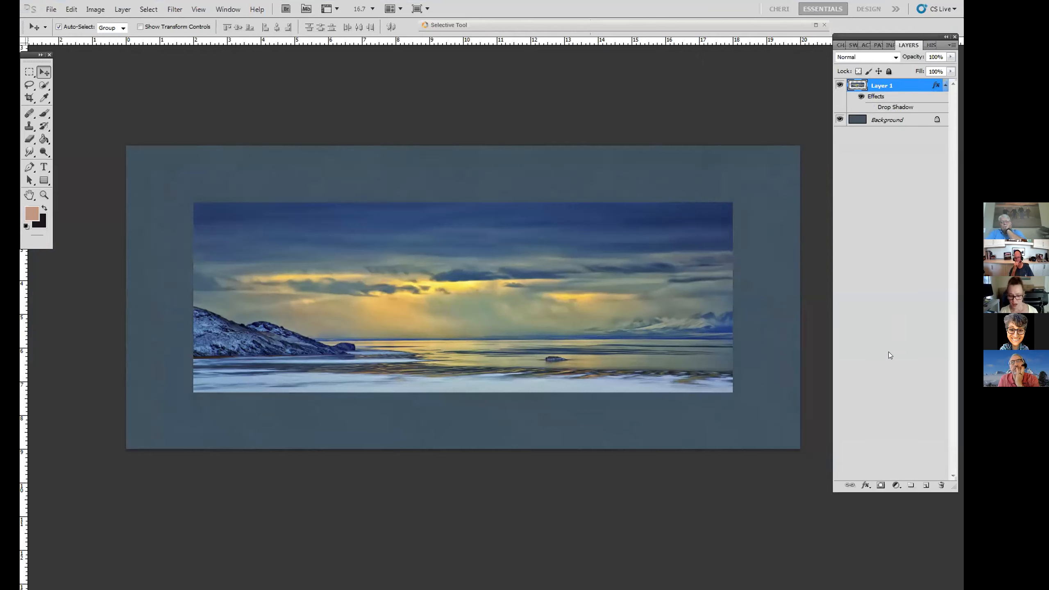
Select a rectangle slightly larger than the photo on all sides and sample a dark navy foreground colour from the image.
{"action": "left_click", "coordinate": [33, 72]}
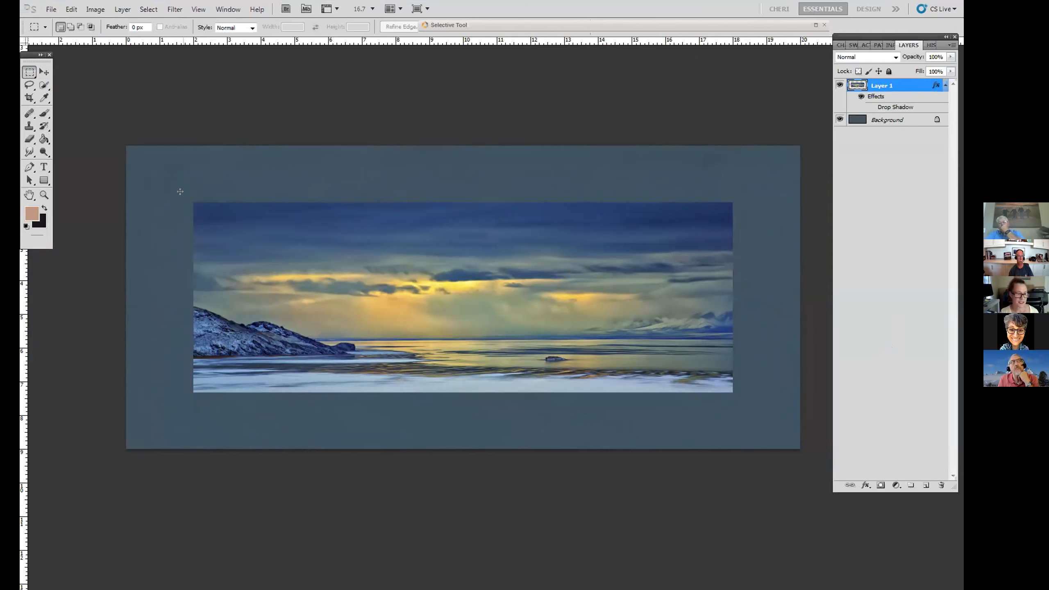
{"action": "left_click_drag", "start_coordinate": [456, 357], "coordinate": [736, 402]}
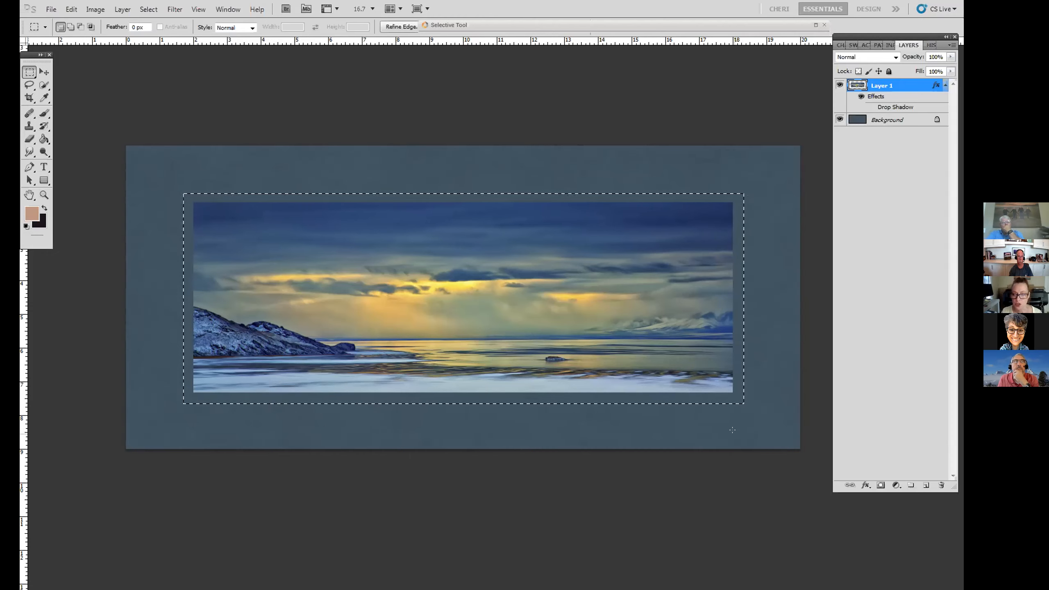
{"action": "left_click", "coordinate": [44, 112]}
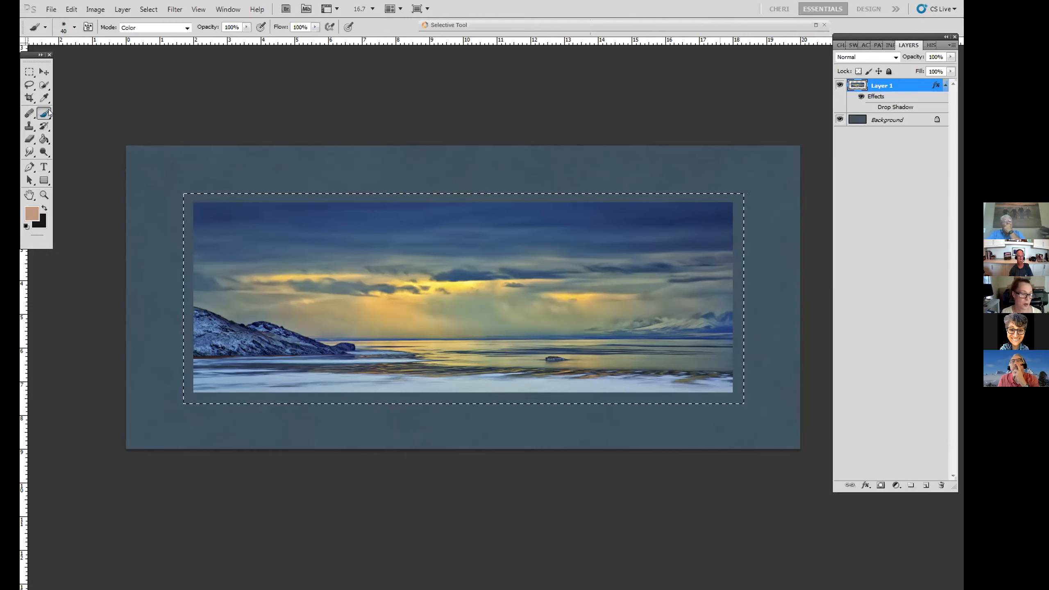
{"action": "left_click", "coordinate": [316, 341], "text": "alt"}
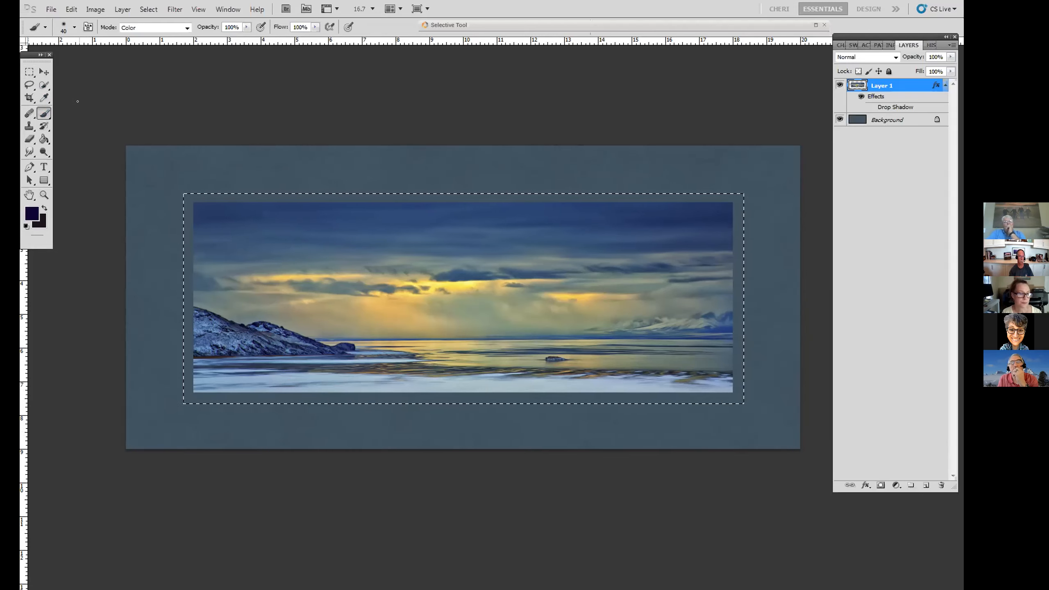
Try a 4 px stroke outside the selection in the sampled navy, deselect to view it, and undo the stroke.
{"action": "left_click", "coordinate": [71, 9]}
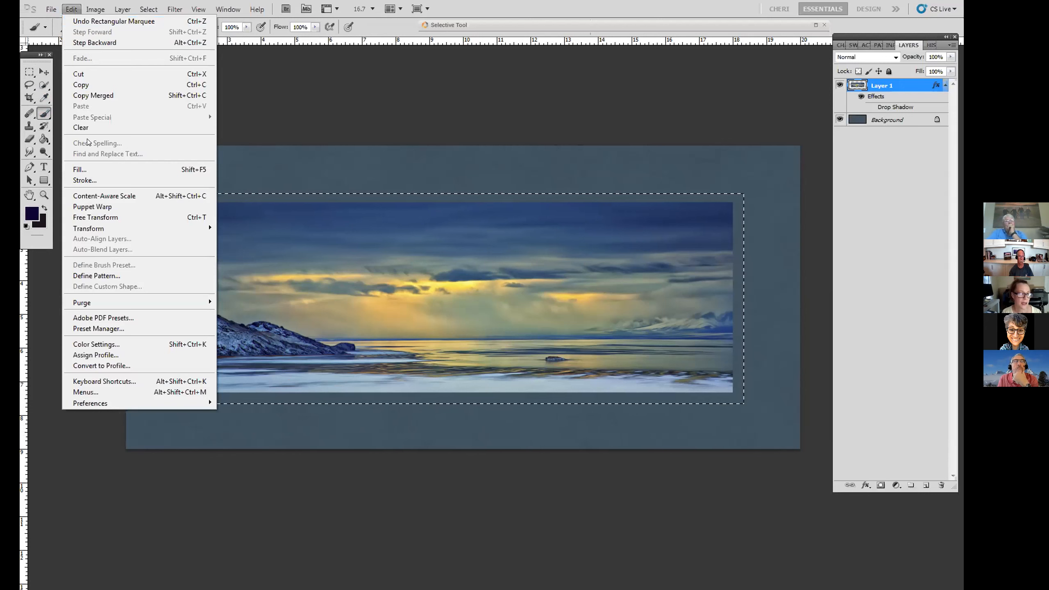
{"action": "left_click", "coordinate": [82, 181]}
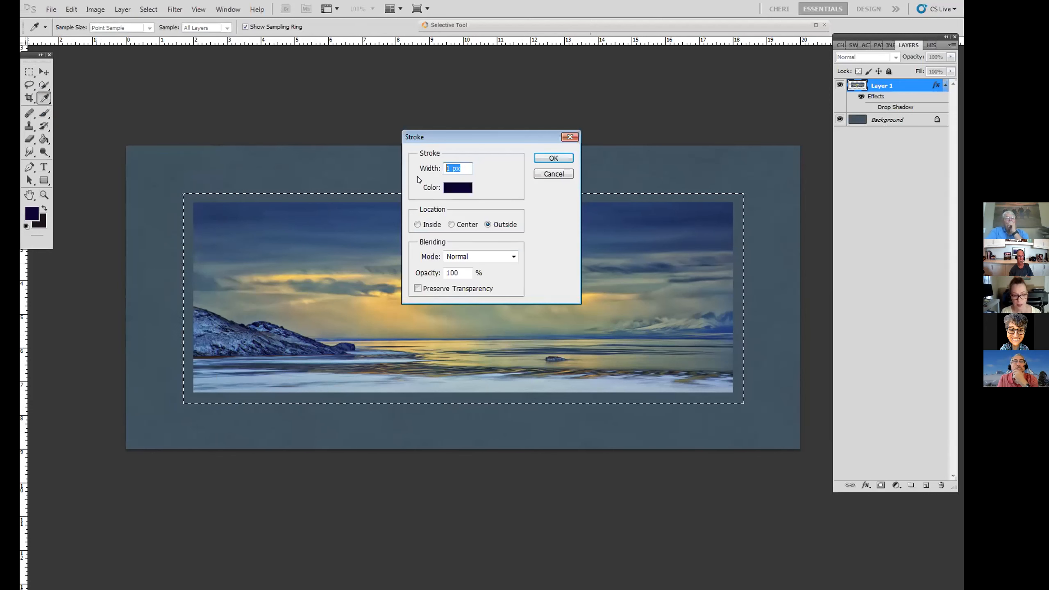
{"action": "type", "text": "4"}
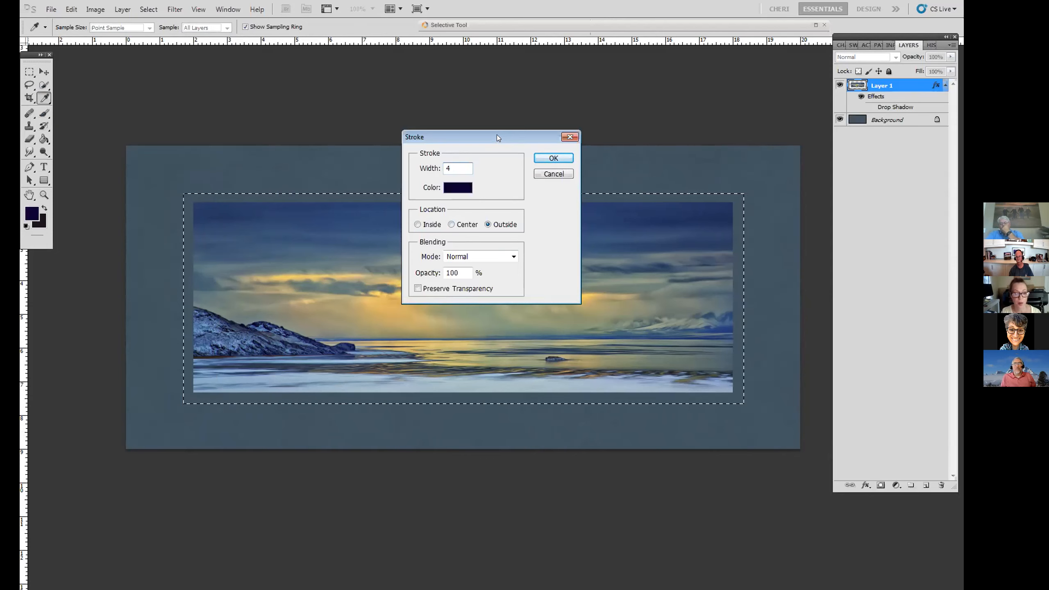
{"action": "left_click_drag", "start_coordinate": [496, 135], "coordinate": [515, 134]}
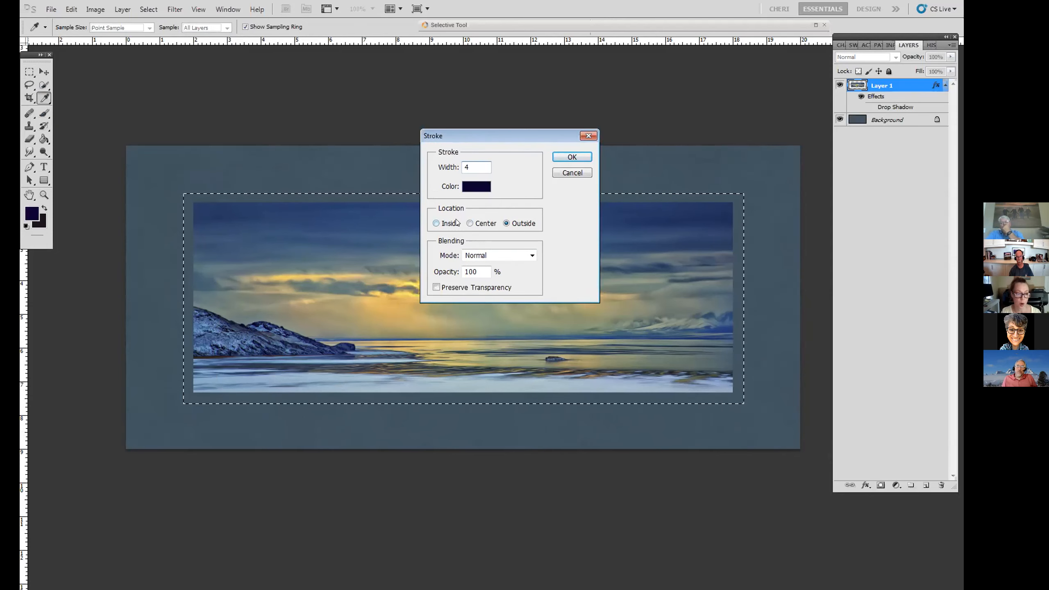
{"action": "left_click", "coordinate": [578, 157]}
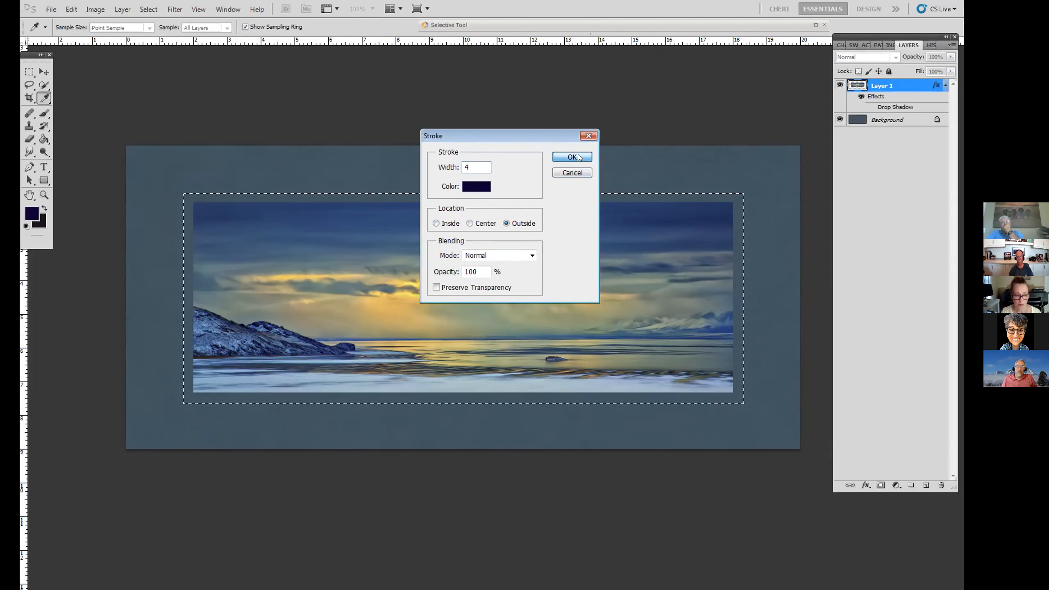
{"action": "key", "text": "b"}
{"action": "key", "text": "ctrl+d"}
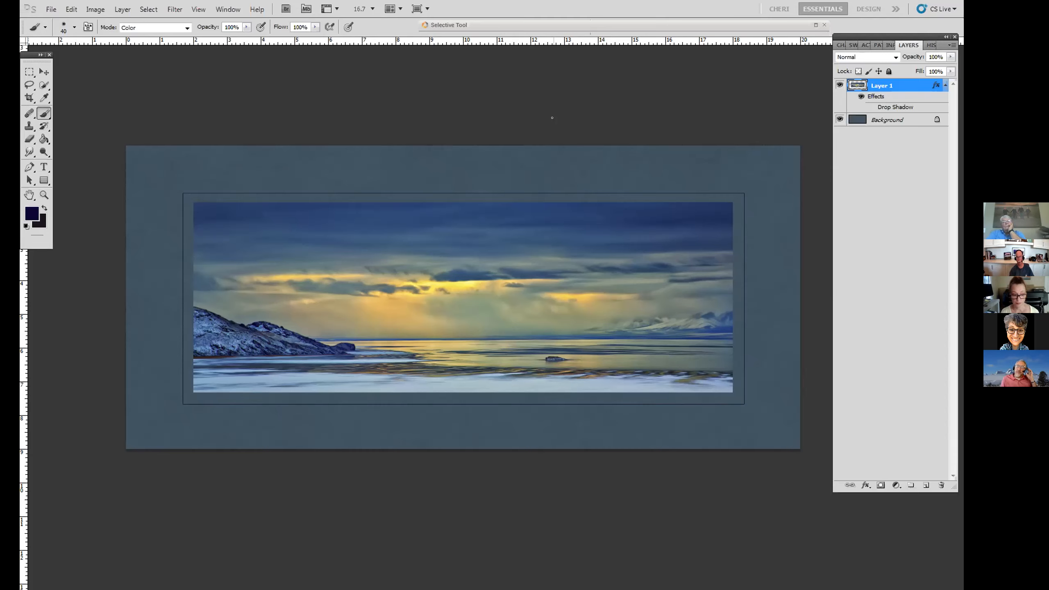
{"action": "key", "text": "ctrl+z"}
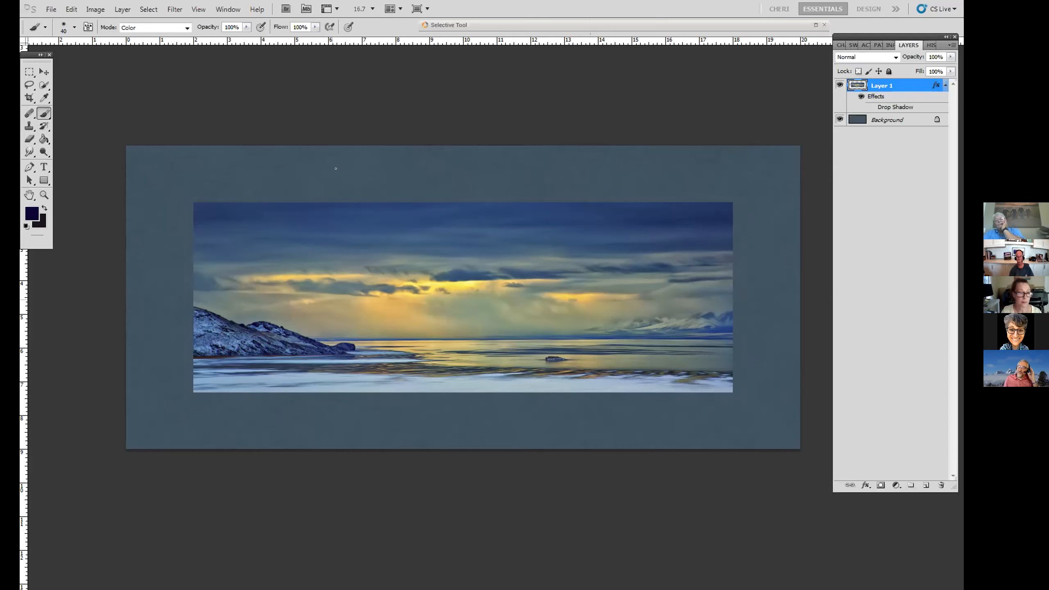
View the image enlarged in full screen, and return it to a standard window at 18.3% zoom.
{"action": "key", "text": "f"}
{"action": "key", "text": "f"}
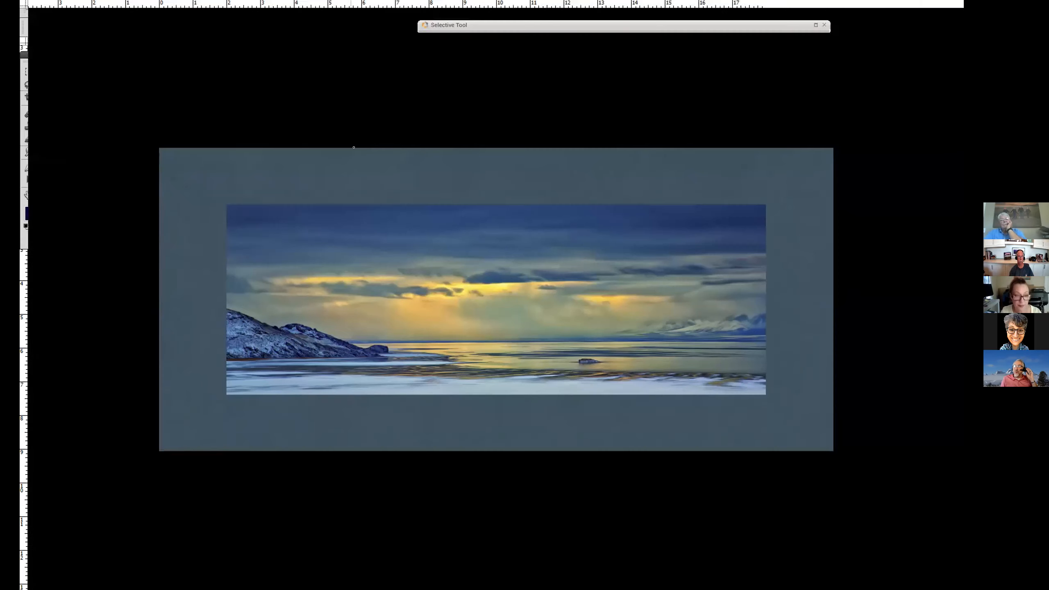
{"action": "key", "text": "ctrl+plus"}
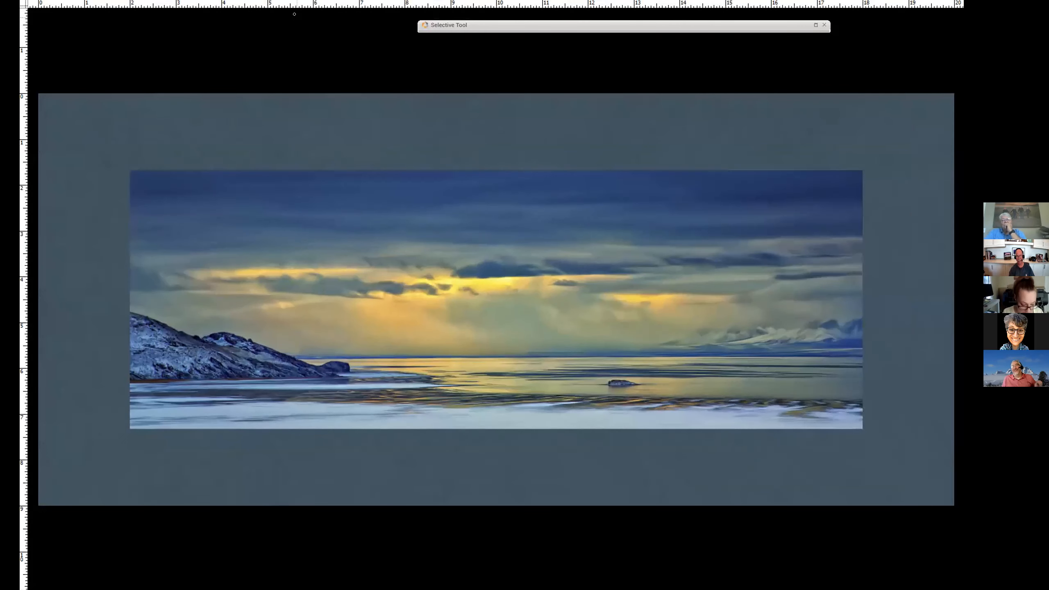
{"action": "key", "text": "f"}
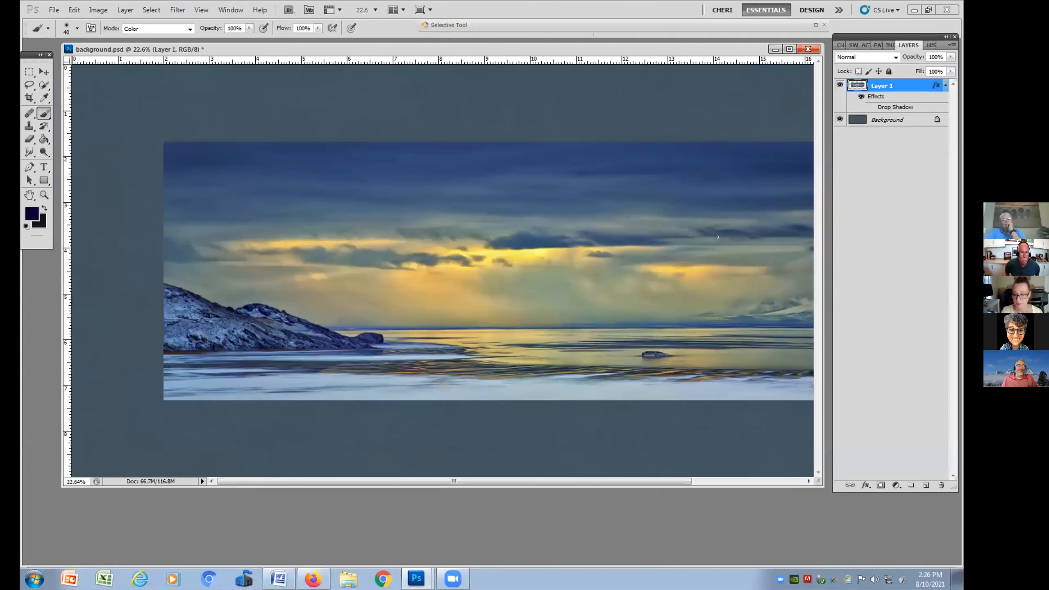
{"action": "key", "text": "ctrl+minus"}
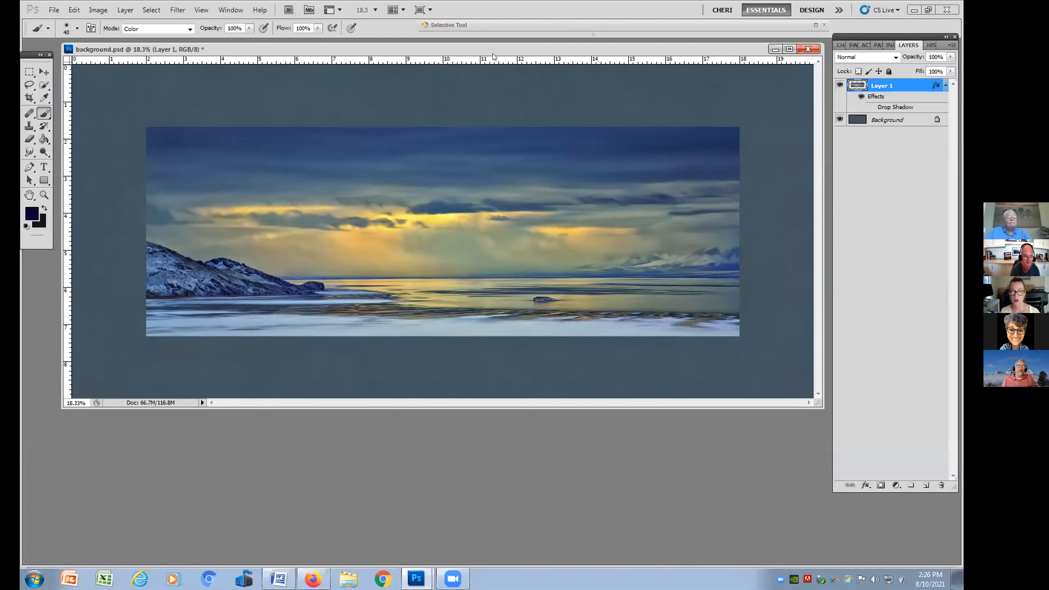
{"action": "left_click_drag", "start_coordinate": [496, 46], "coordinate": [496, 54]}
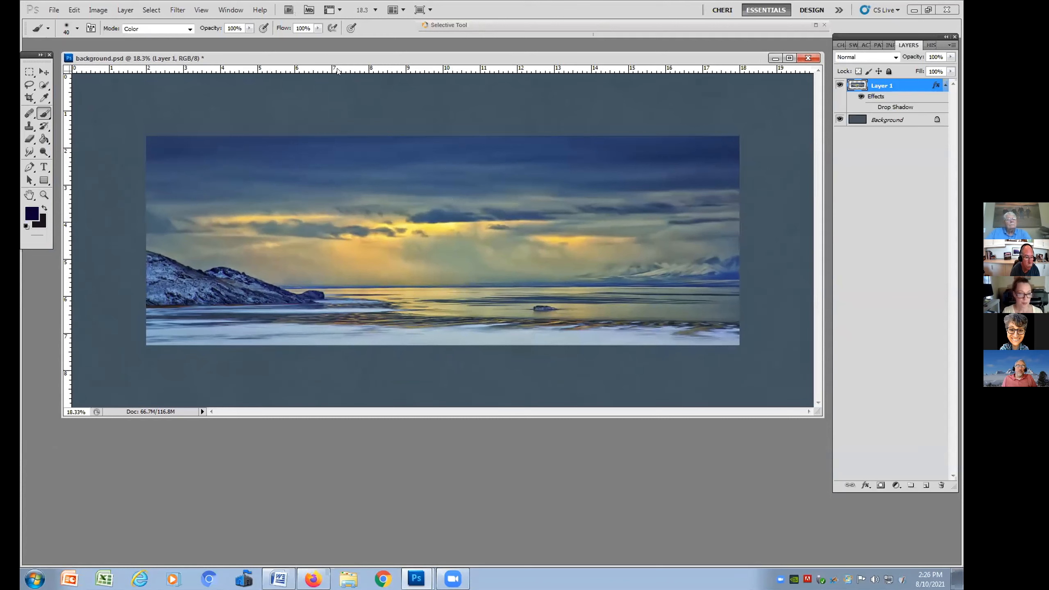
Place four guides around the photo, each about 0.4 in outside its edge, adjusting the left and top ones for even spacing.
{"action": "left_click_drag", "start_coordinate": [350, 68], "coordinate": [359, 122]}
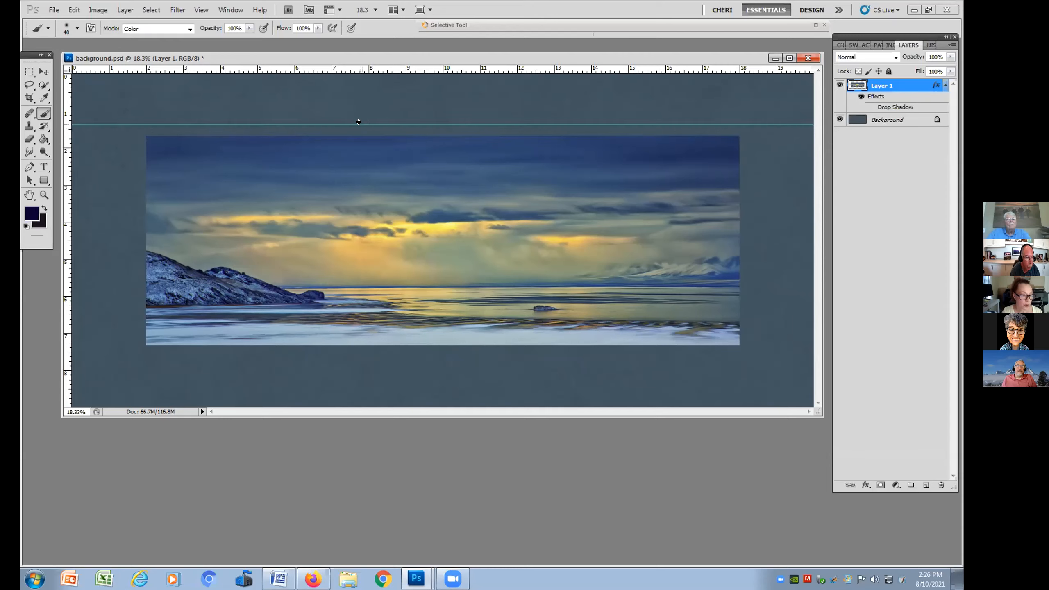
{"action": "left_click_drag", "start_coordinate": [68, 182], "coordinate": [132, 175]}
{"action": "left_click_drag", "start_coordinate": [68, 213], "coordinate": [752, 219]}
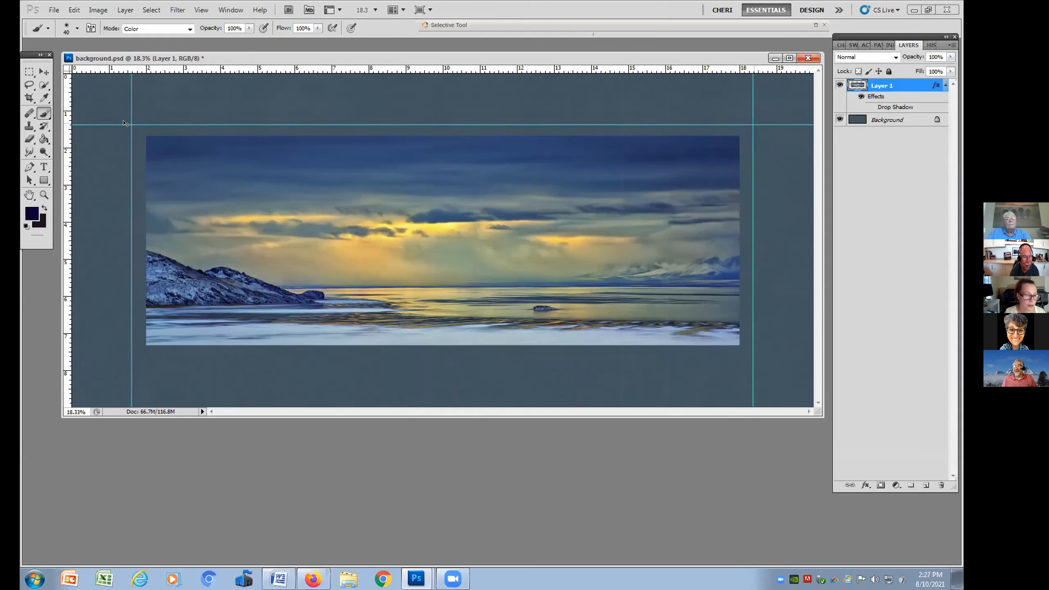
{"action": "left_click_drag", "start_coordinate": [130, 119], "coordinate": [132, 120]}
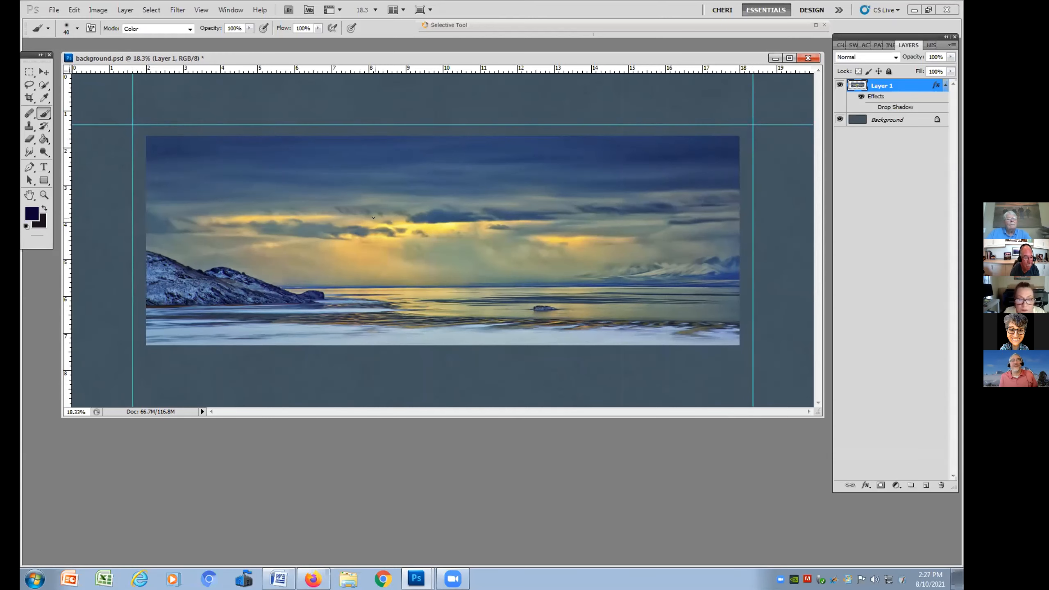
{"action": "left_click_drag", "start_coordinate": [313, 69], "coordinate": [316, 360]}
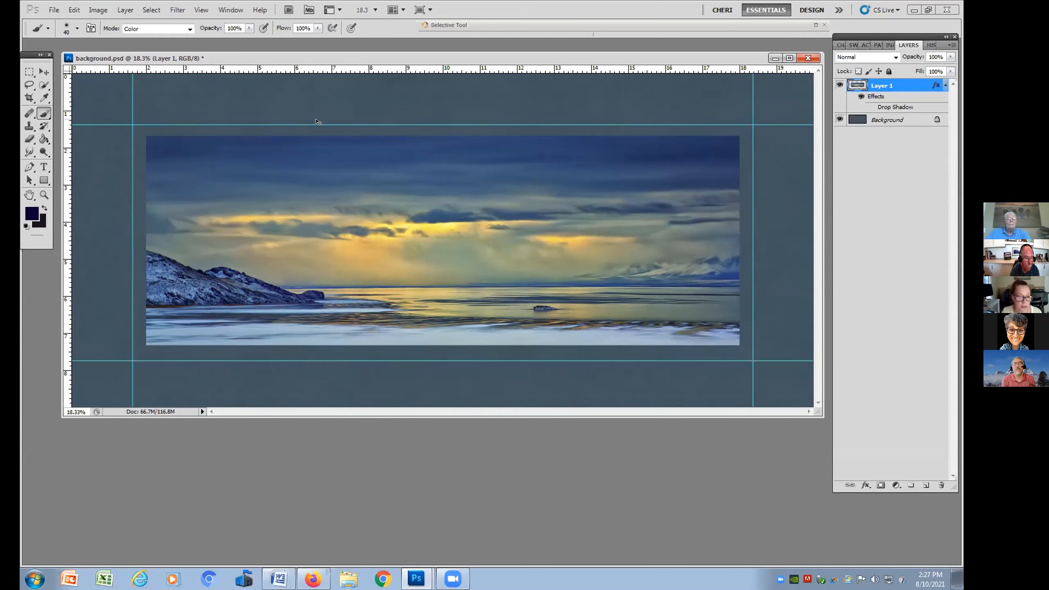
{"action": "left_click_drag", "start_coordinate": [248, 122], "coordinate": [253, 119]}
Draw a rectangular marquee along the four guides, redrawing it so that it snaps to all of them.
{"action": "left_click", "coordinate": [28, 69]}
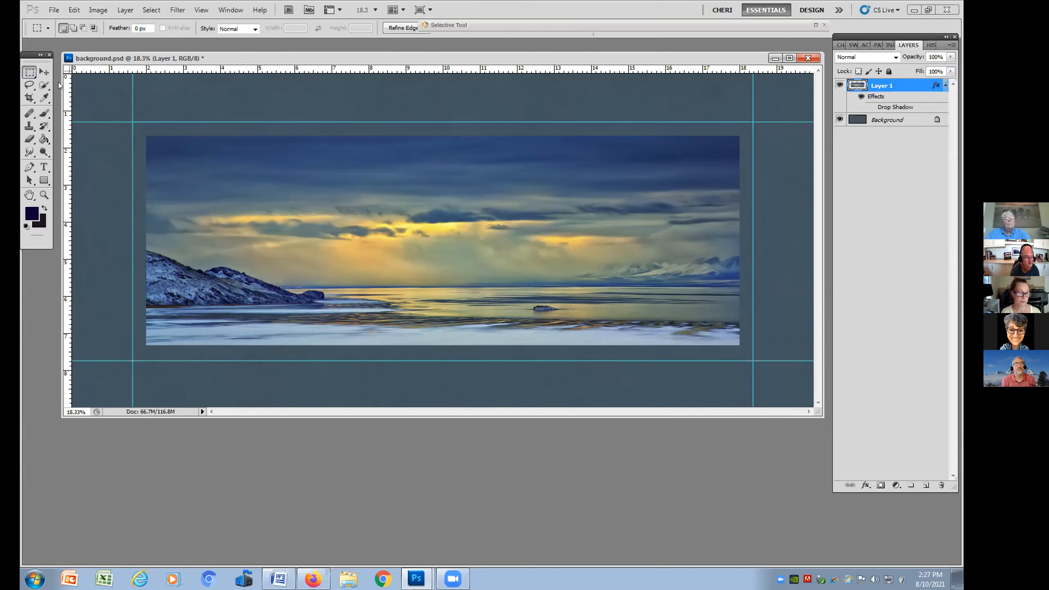
{"action": "left_click_drag", "start_coordinate": [647, 310], "coordinate": [747, 358]}
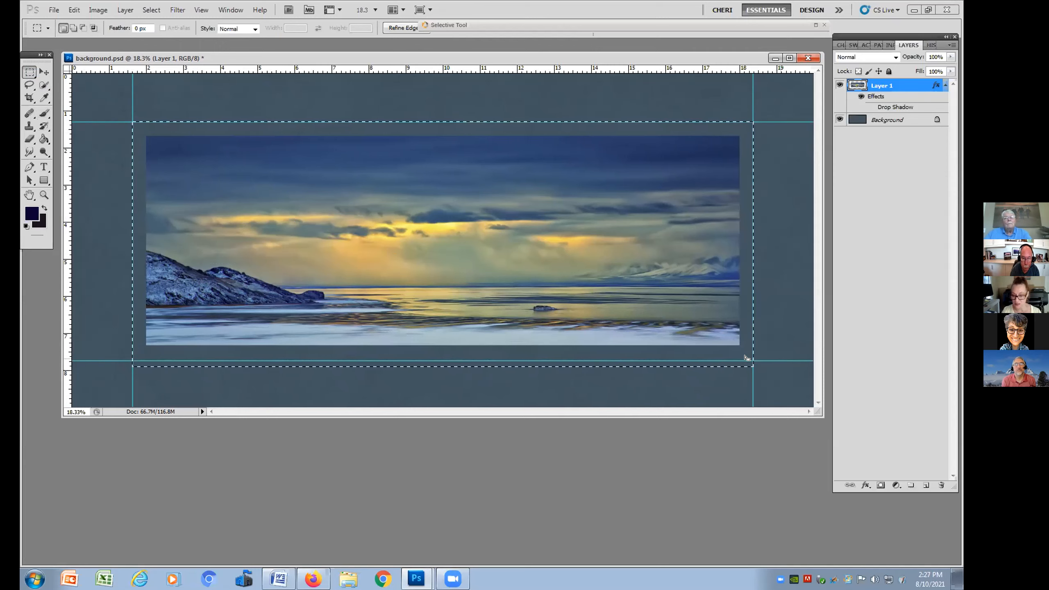
{"action": "left_click", "coordinate": [144, 121]}
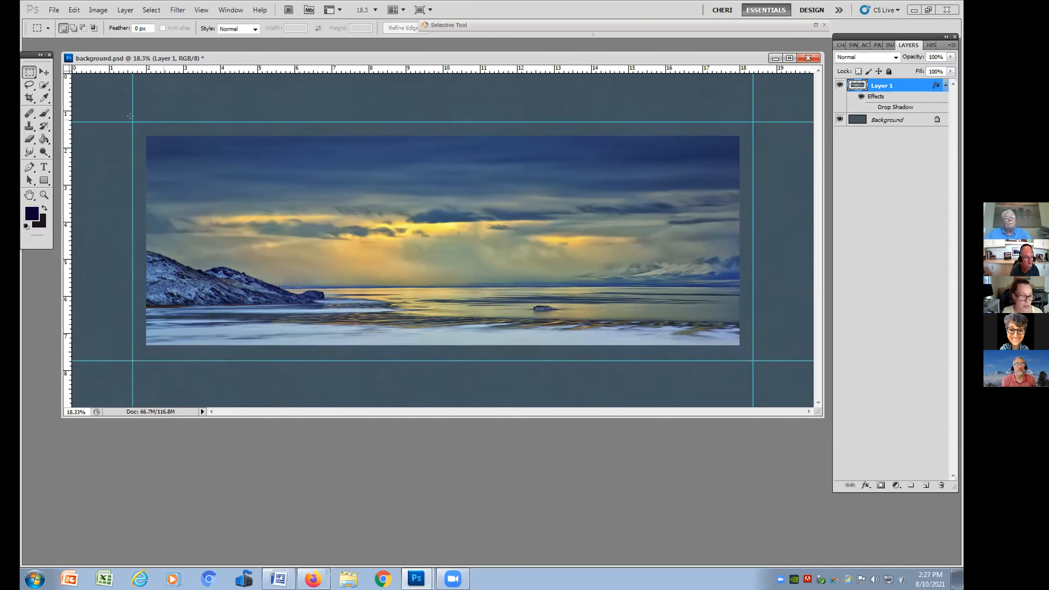
{"action": "left_click_drag", "start_coordinate": [678, 335], "coordinate": [751, 366]}
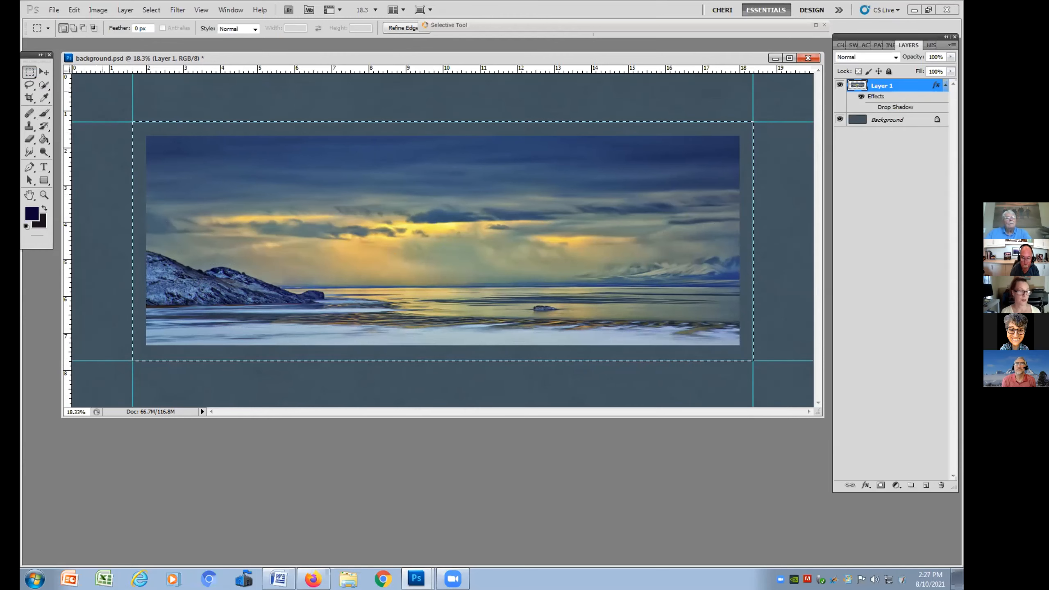
Stroke the outside of the selection with 8 px of navy, and check the line with guides and selection edges temporarily hidden.
{"action": "left_click", "coordinate": [74, 9]}
{"action": "left_click", "coordinate": [100, 180]}
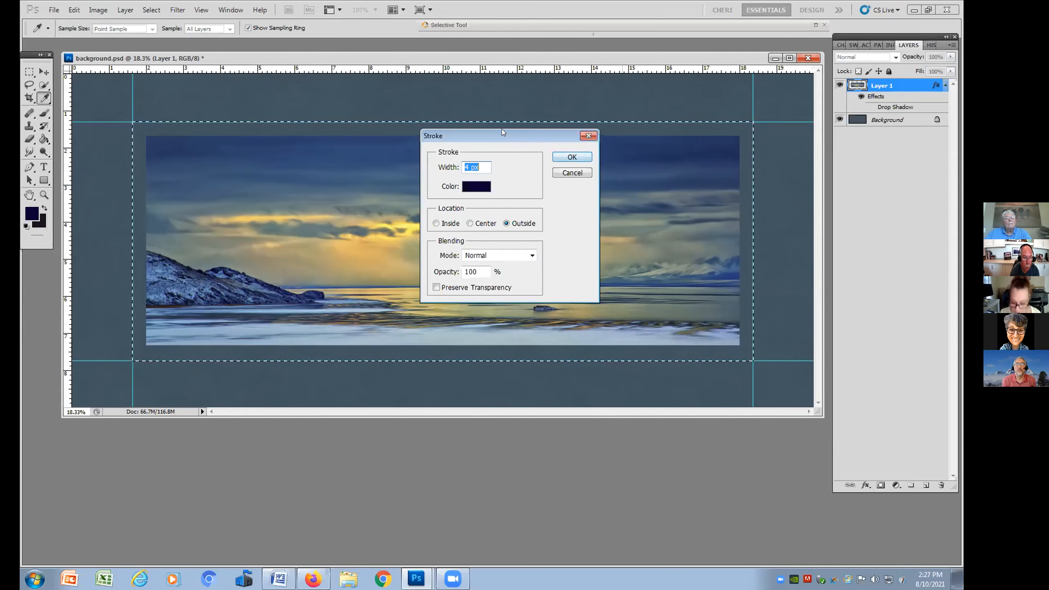
{"action": "type", "text": "8"}
{"action": "key", "text": "Return"}
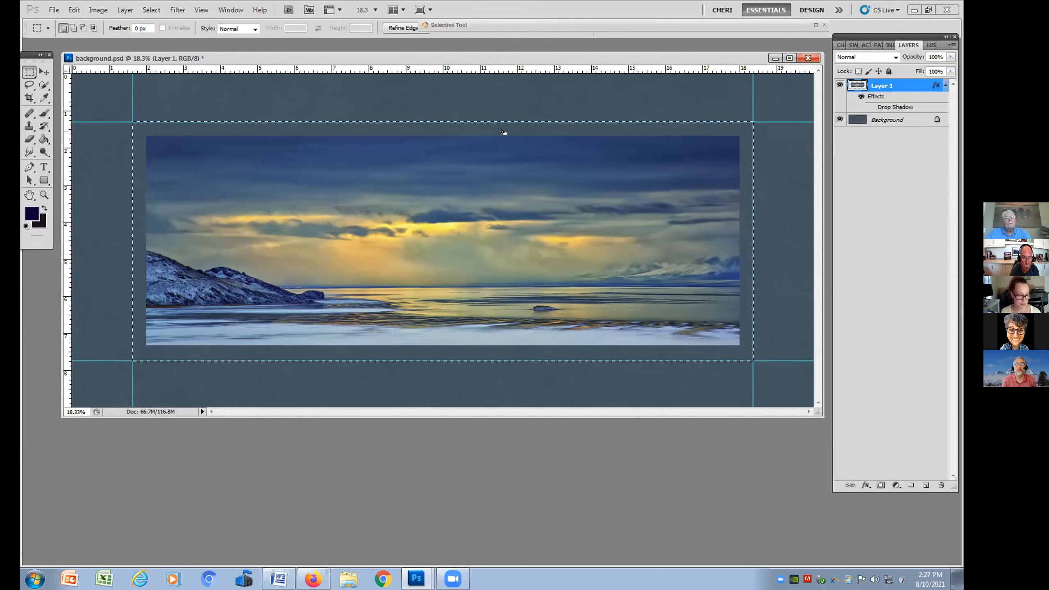
{"action": "key", "text": "ctrl+h"}
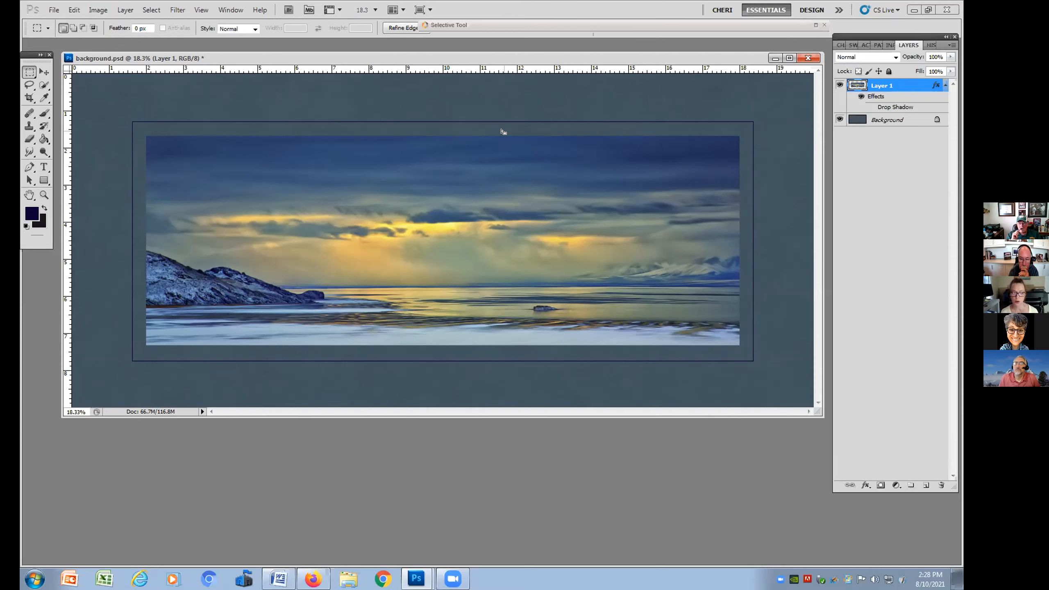
{"action": "key", "text": "ctrl+h"}
Fill the selected rectangle with the foreground colour in Normal mode at 50% opacity.
{"action": "left_click", "coordinate": [74, 10]}
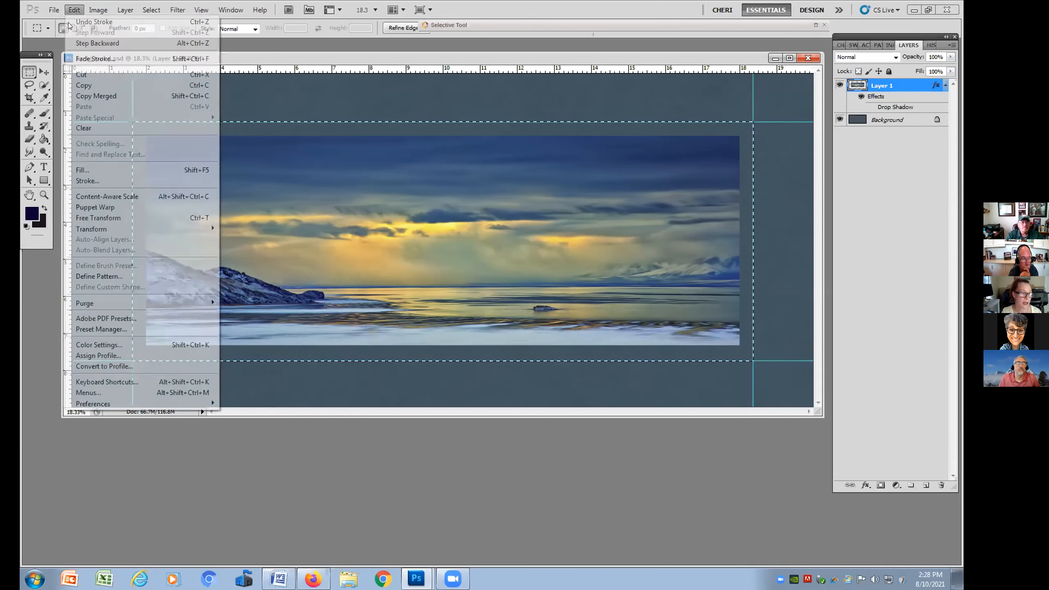
{"action": "left_click", "coordinate": [100, 169]}
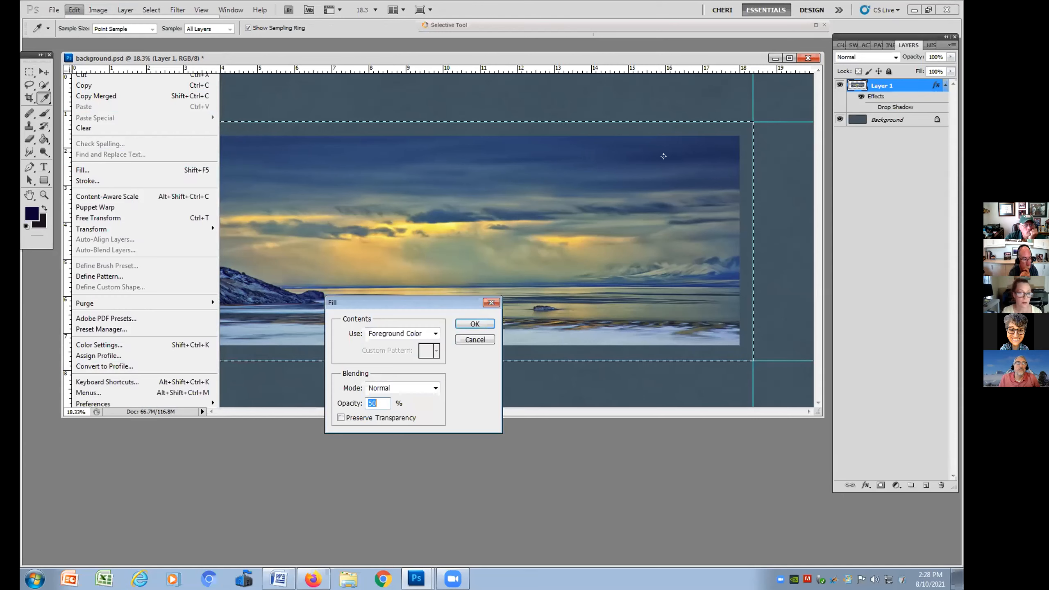
{"action": "left_click", "coordinate": [475, 325]}
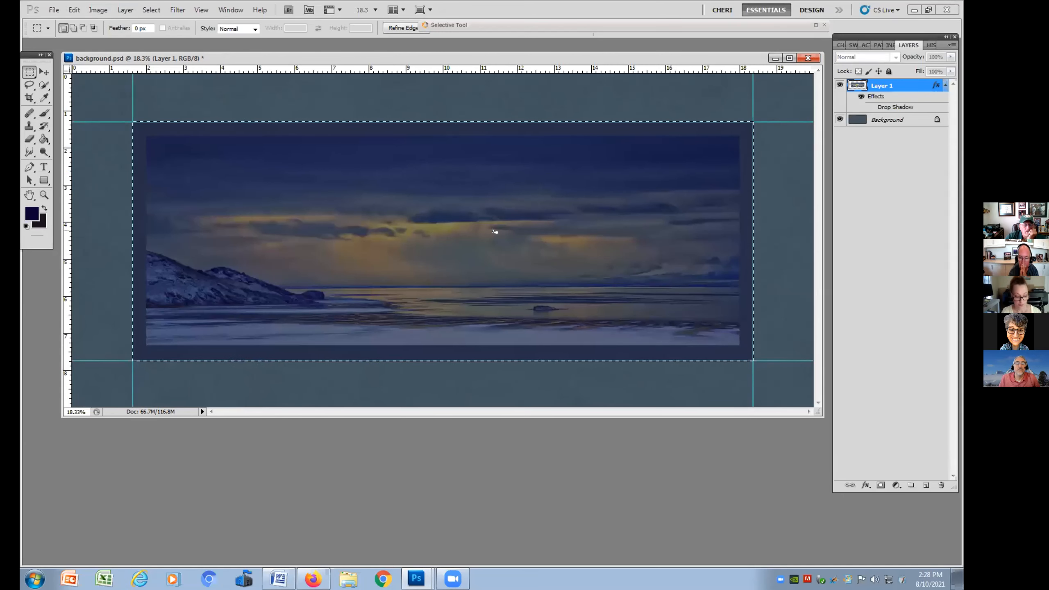
Undo the 50% fill, and remove the rectangular selection and all guides around the photo.
{"action": "key", "text": "ctrl+z"}
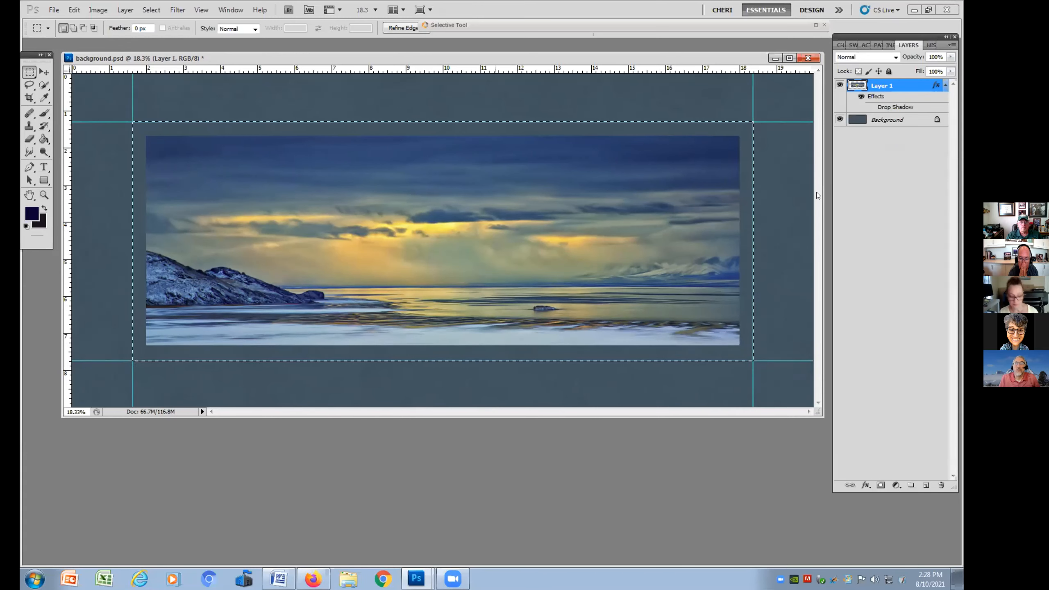
{"action": "key", "text": "ctrl+d"}
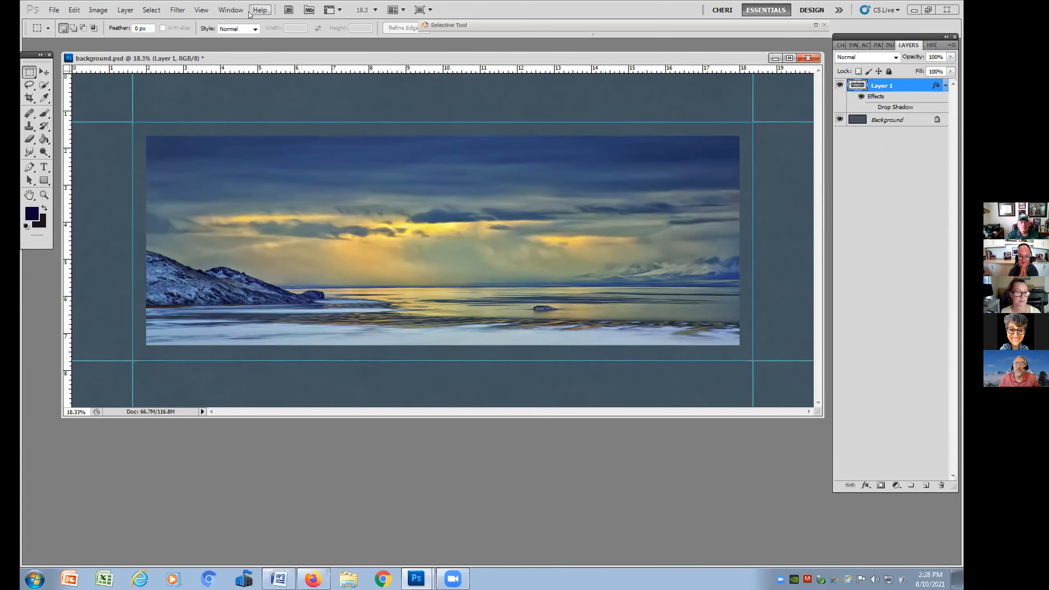
{"action": "left_click", "coordinate": [201, 10]}
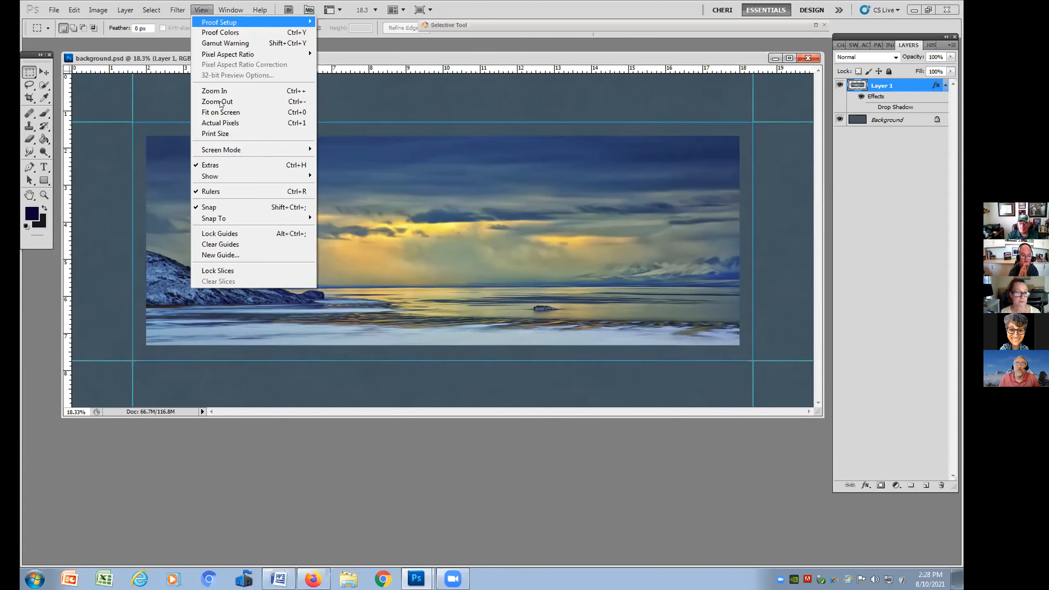
{"action": "left_click", "coordinate": [248, 244]}
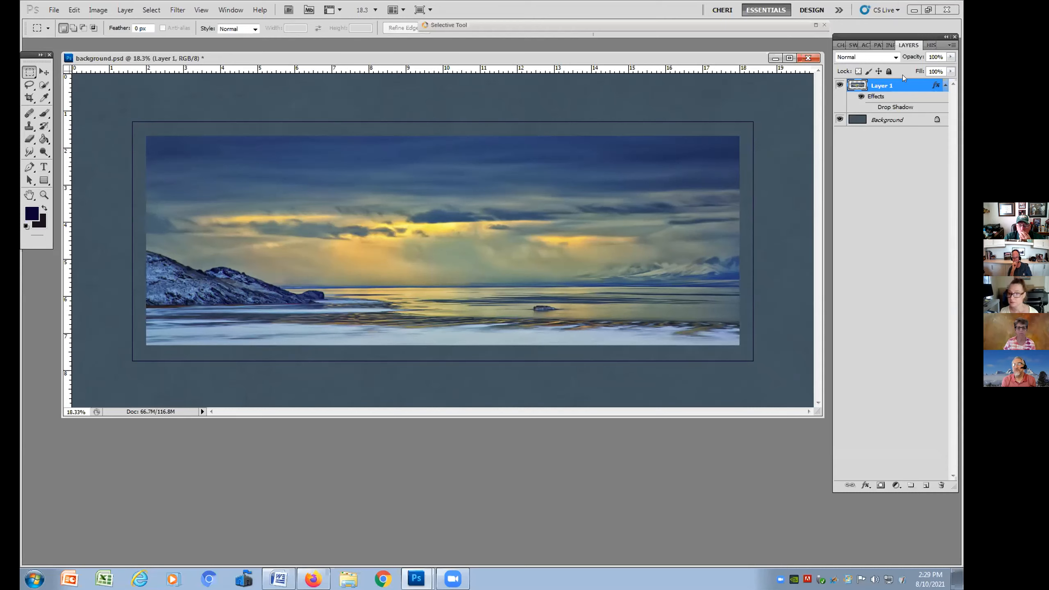
Revert the image to its original background.psd history snapshot and display it centred in full-screen mode with menus, with the Move tool active.
{"action": "left_click", "coordinate": [931, 45]}
{"action": "left_click", "coordinate": [920, 57]}
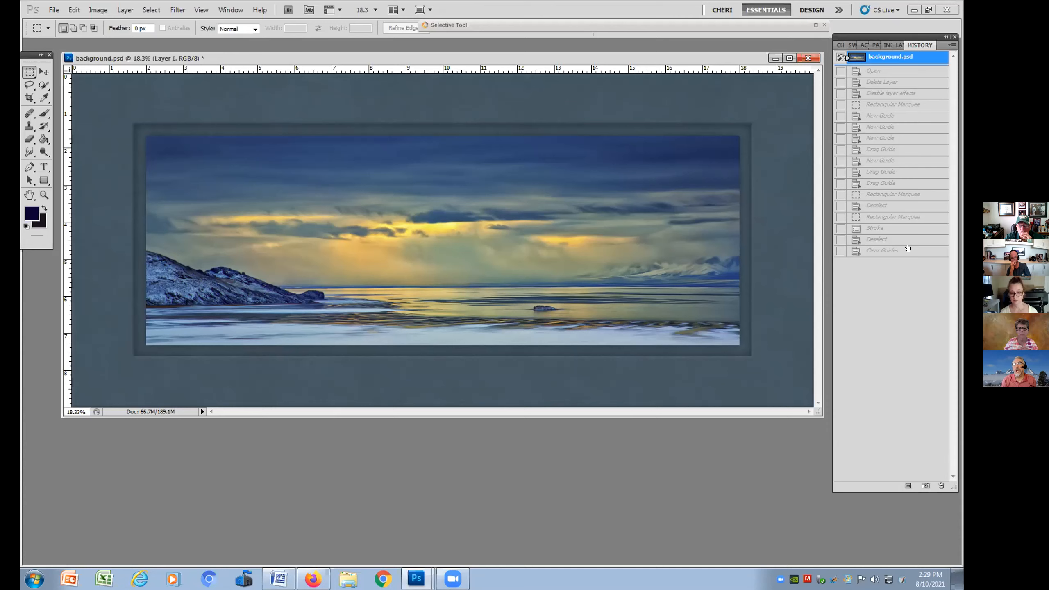
{"action": "key", "text": "f"}
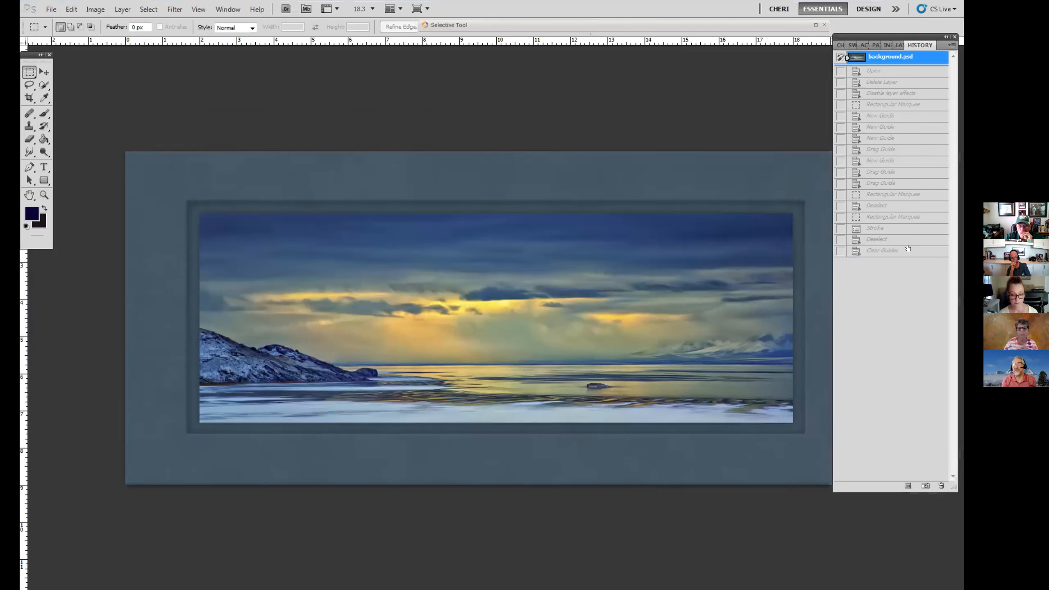
{"action": "left_click_drag", "start_coordinate": [467, 364], "coordinate": [413, 325]}
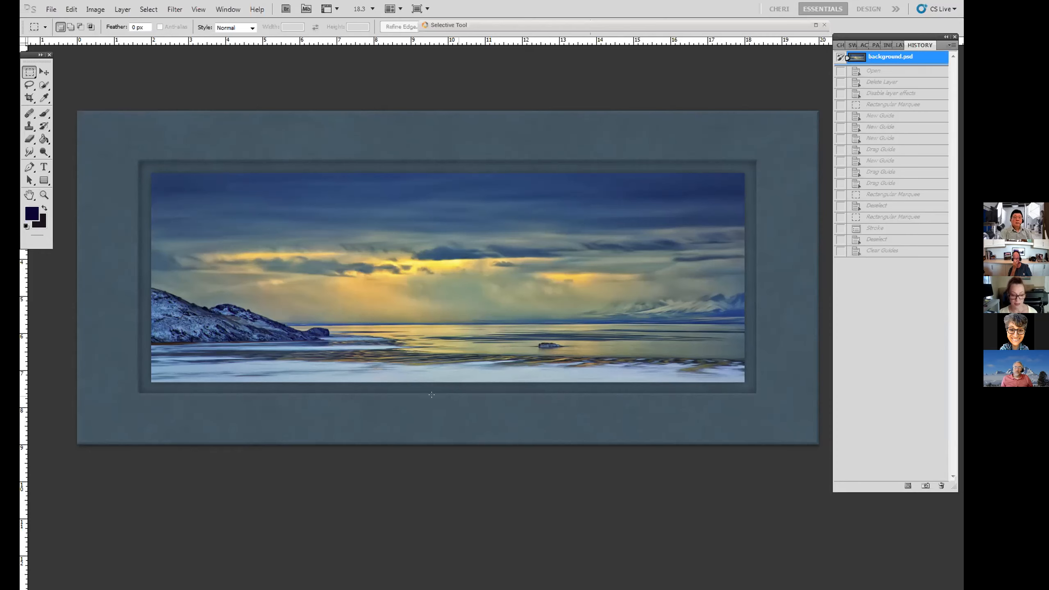
{"action": "left_click", "coordinate": [44, 71]}
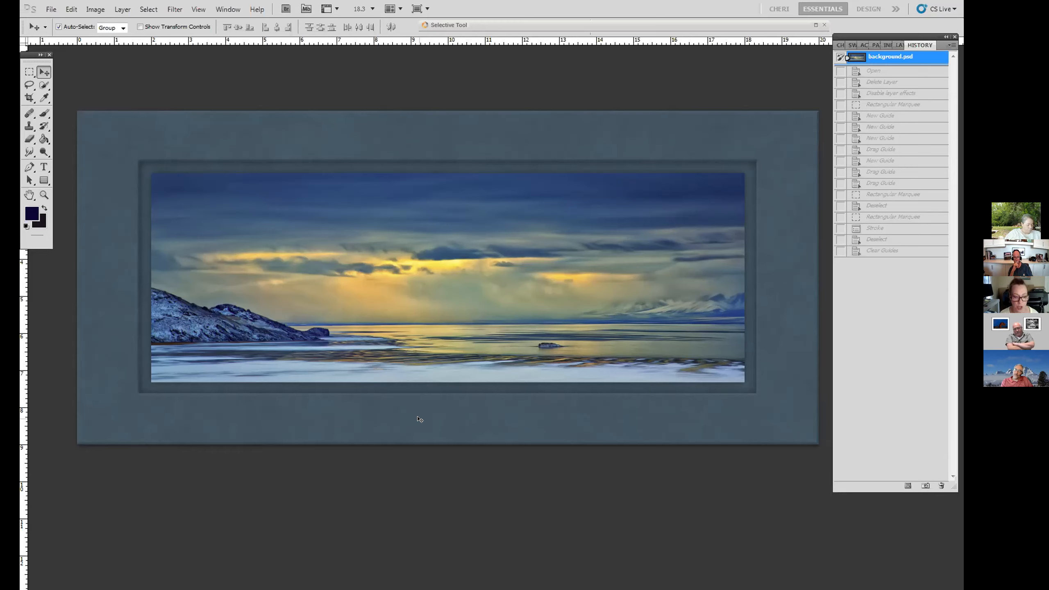
Hide Layer 1 and Layer 2 to examine the bare background, and show both layers again.
{"action": "left_click", "coordinate": [899, 45]}
{"action": "left_click", "coordinate": [839, 85]}
{"action": "left_click", "coordinate": [882, 120]}
{"action": "left_click", "coordinate": [840, 120]}
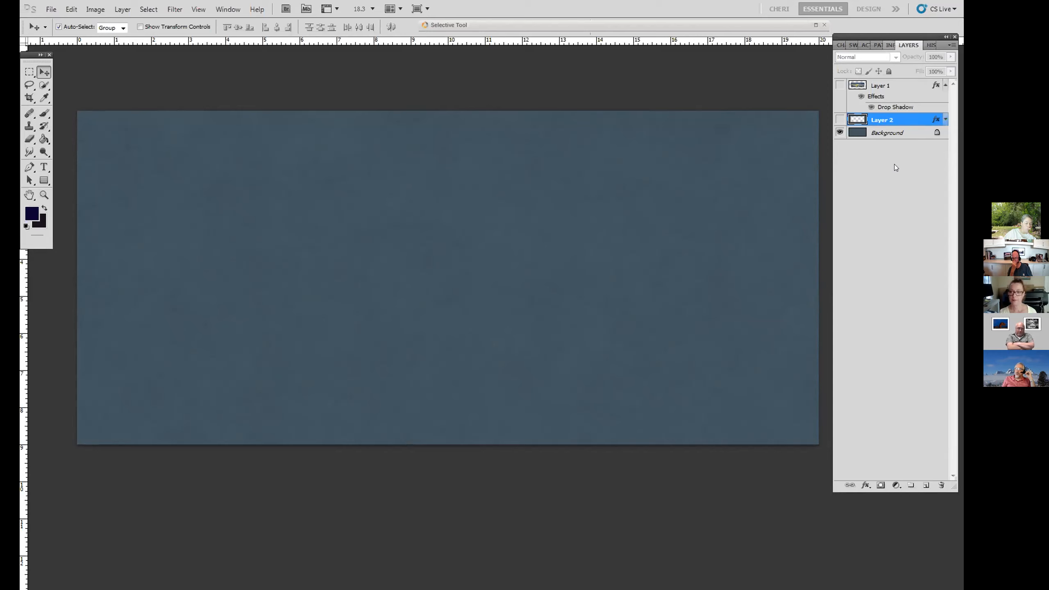
{"action": "left_click", "coordinate": [840, 121]}
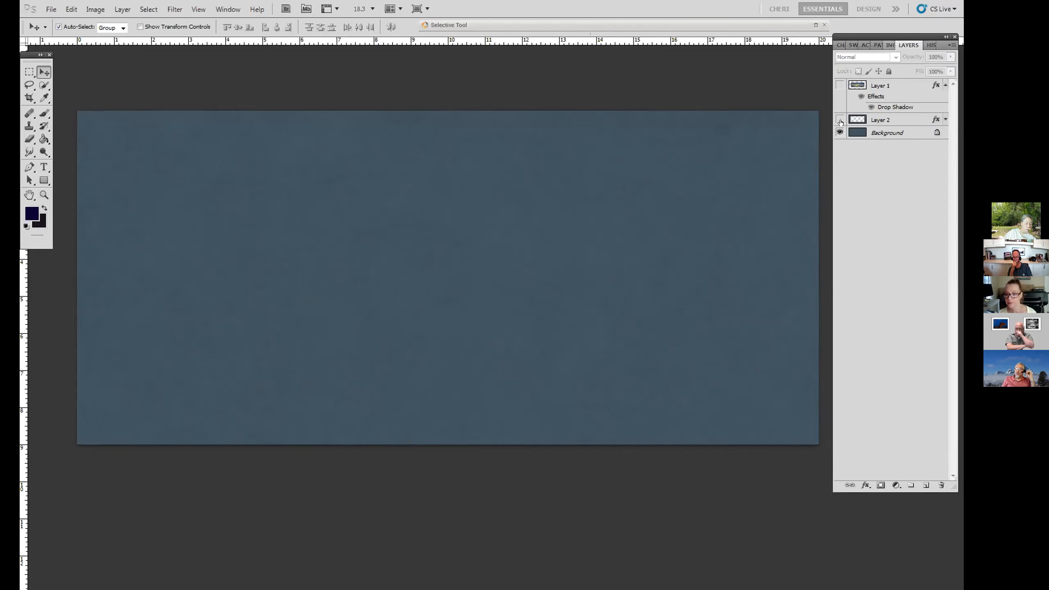
{"action": "left_click", "coordinate": [840, 119]}
{"action": "left_click", "coordinate": [840, 85]}
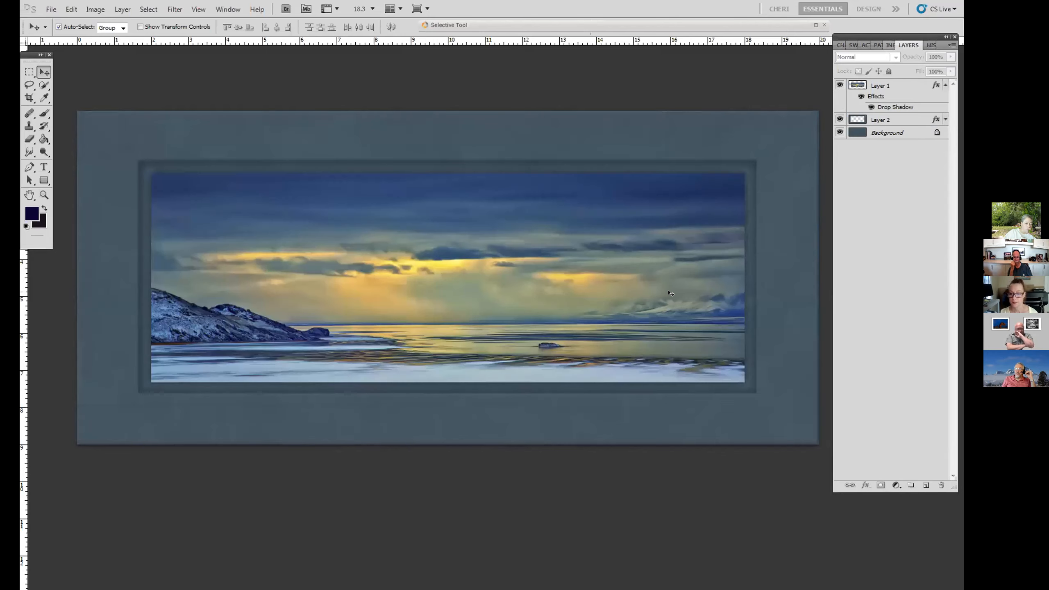
Select Layer 2, switch its visibility off and on to compare the border effect, and hide Layer 1 to isolate it.
{"action": "left_click", "coordinate": [868, 119]}
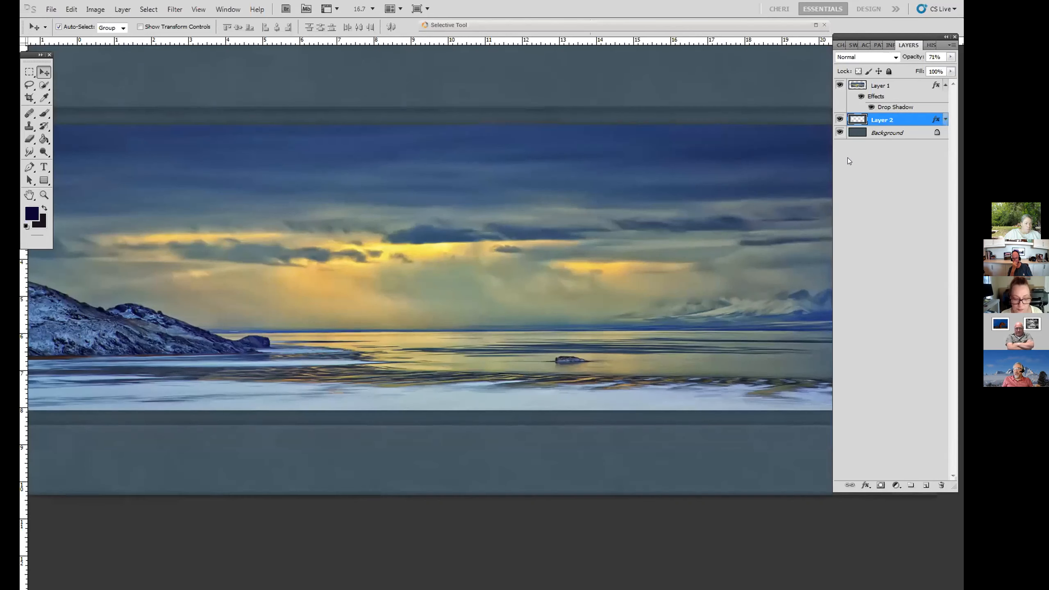
{"action": "left_click", "coordinate": [840, 119]}
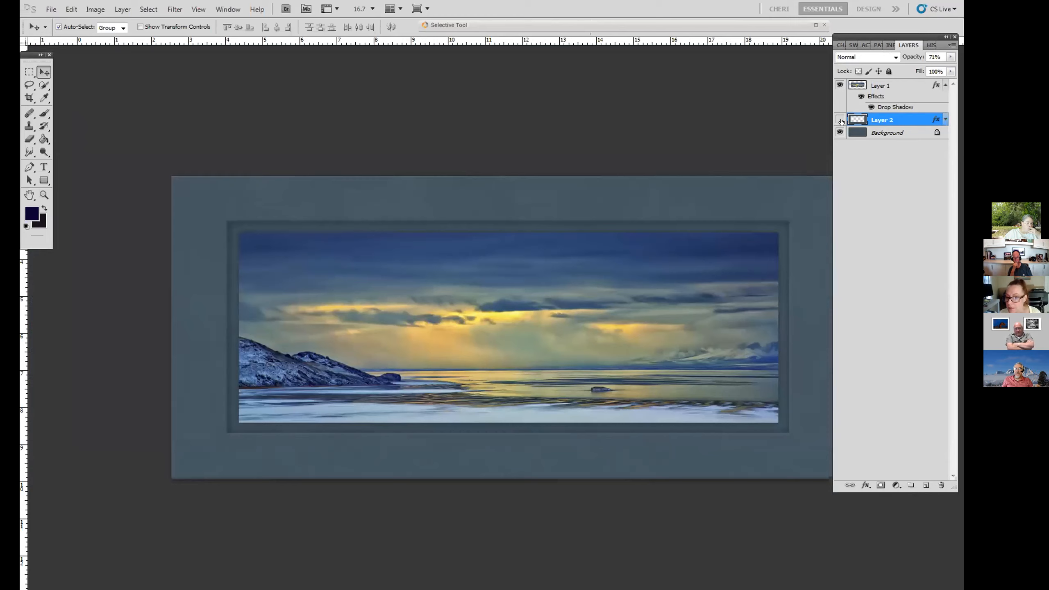
{"action": "left_click", "coordinate": [840, 120]}
{"action": "left_click", "coordinate": [839, 85]}
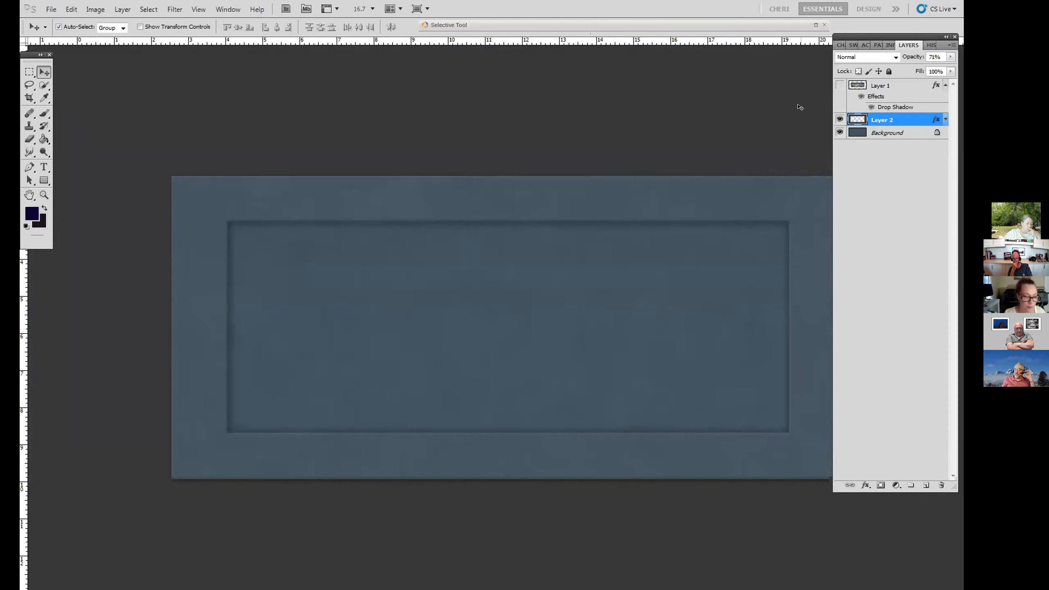
Duplicate Layer 2 and undo the copy, and try narrowing the original border layer to about 77% width with Free Transform.
{"action": "key", "text": "ctrl+j"}
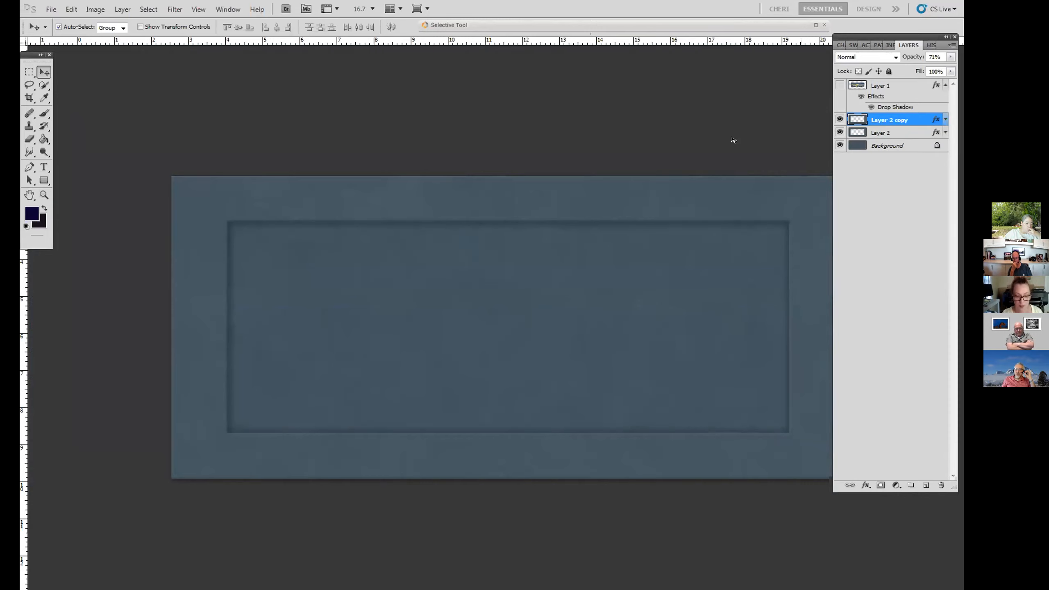
{"action": "key", "text": "ctrl+z"}
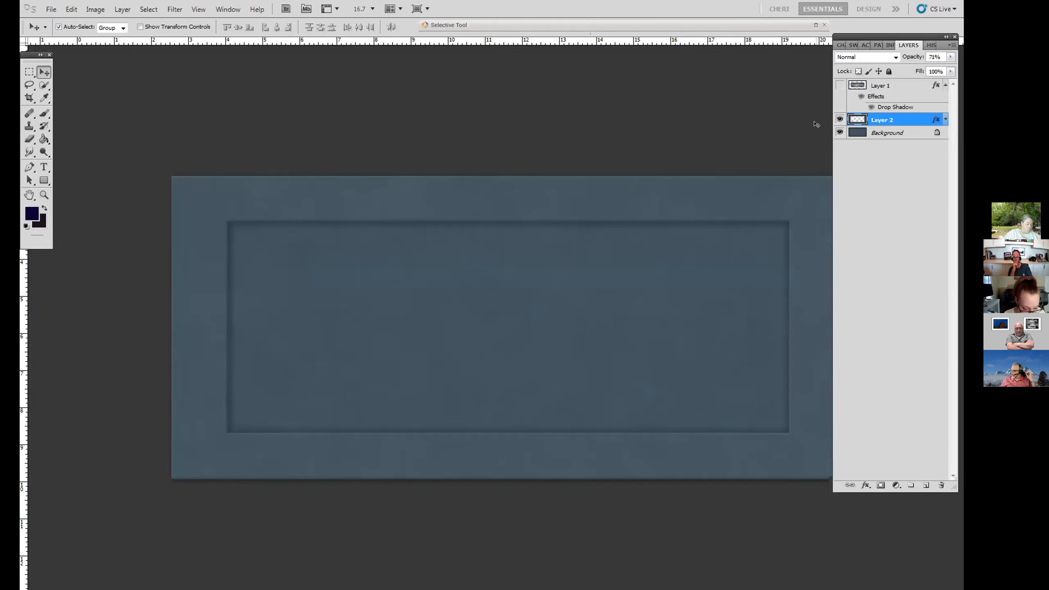
{"action": "key", "text": "ctrl+t"}
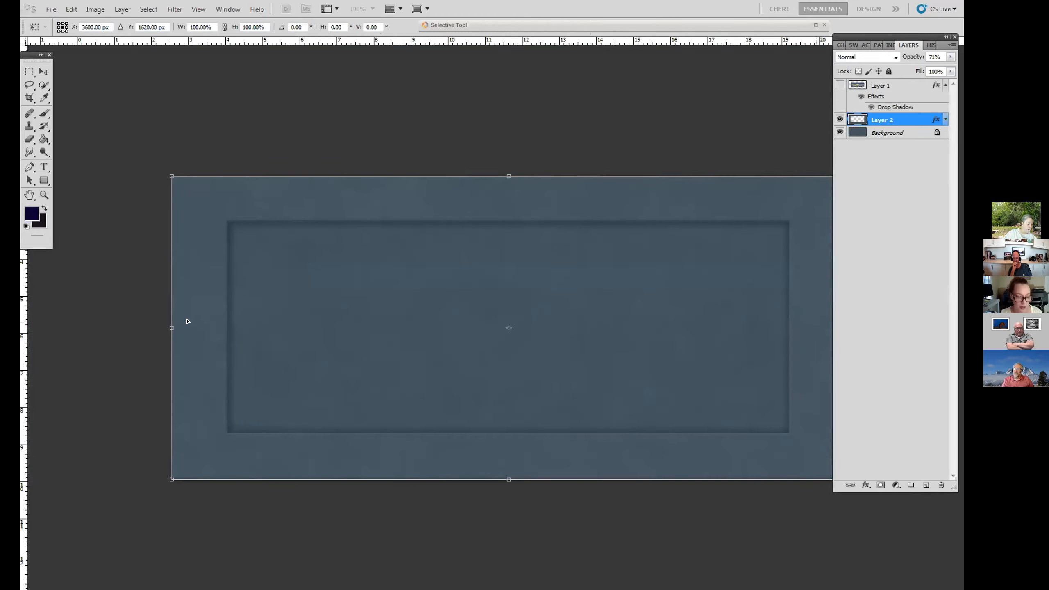
{"action": "left_click_drag", "start_coordinate": [173, 322], "coordinate": [324, 310]}
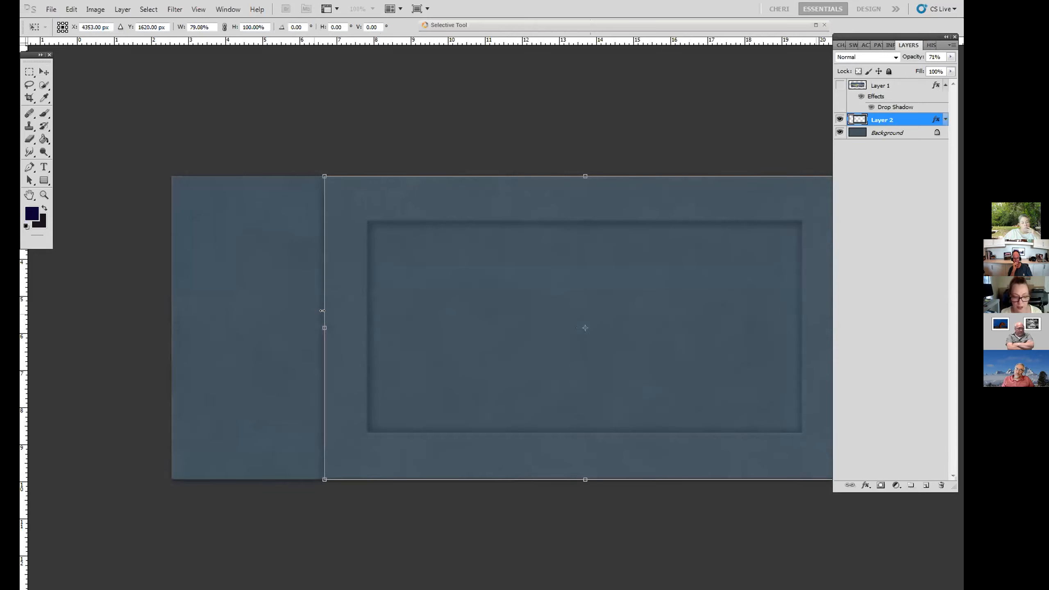
{"action": "key", "text": "ctrl+plus"}
{"action": "key", "text": "ctrl+plus"}
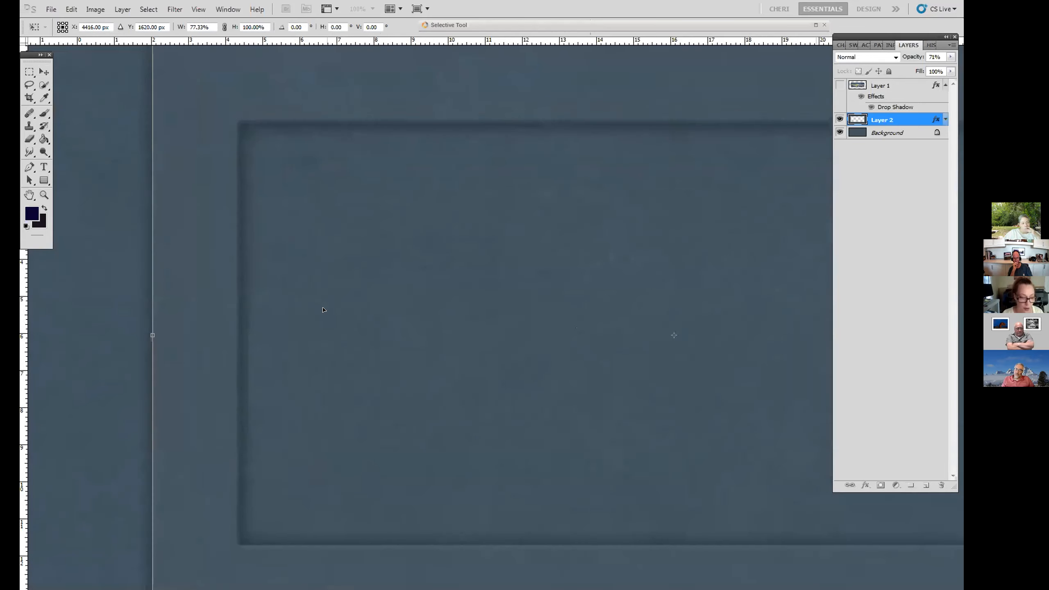
{"action": "key", "text": "ctrl+0"}
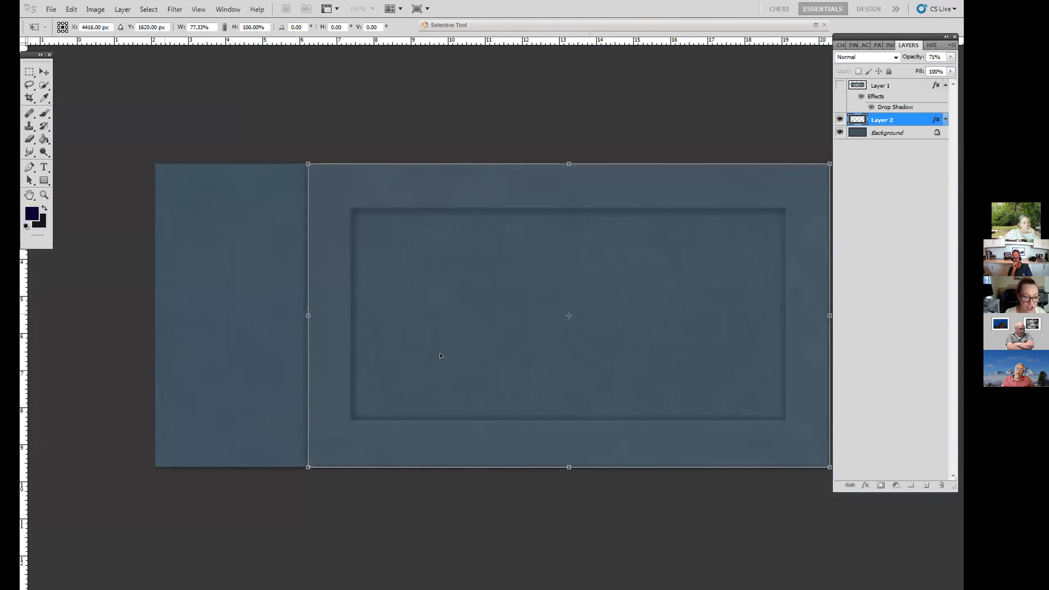
Try widening the Layer 2 border to about 108% width from its left edge, and leave the transform.
{"action": "left_click_drag", "start_coordinate": [305, 316], "coordinate": [104, 315]}
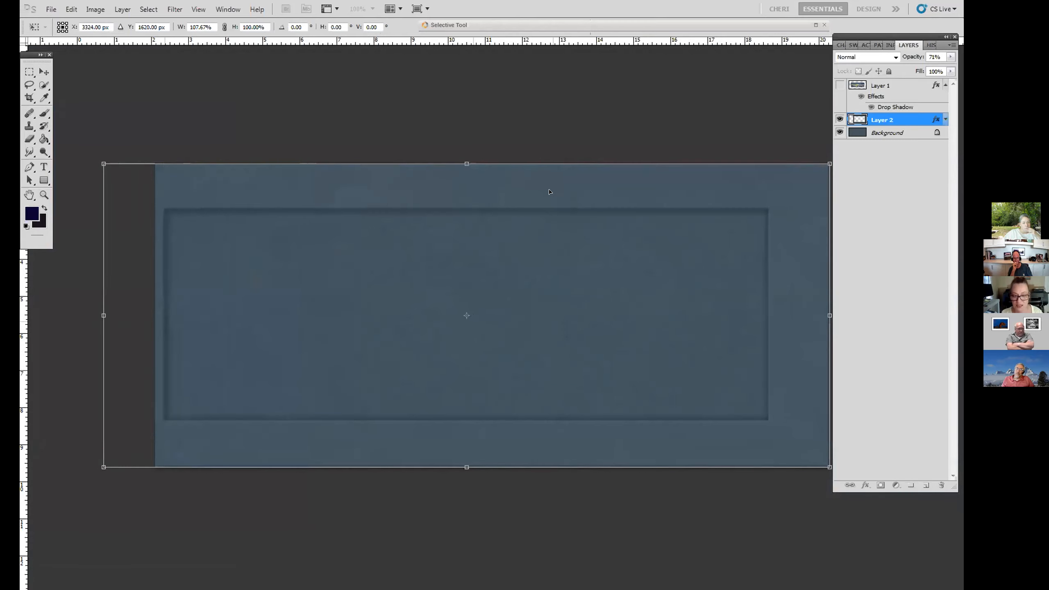
{"action": "key", "text": "ctrl+plus"}
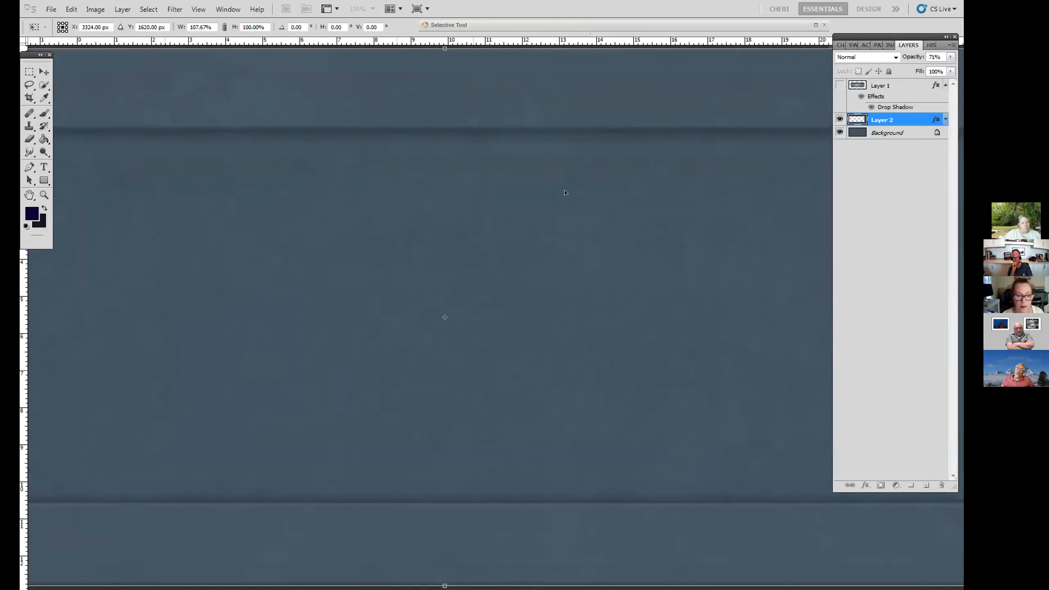
{"action": "key", "text": "ctrl+plus"}
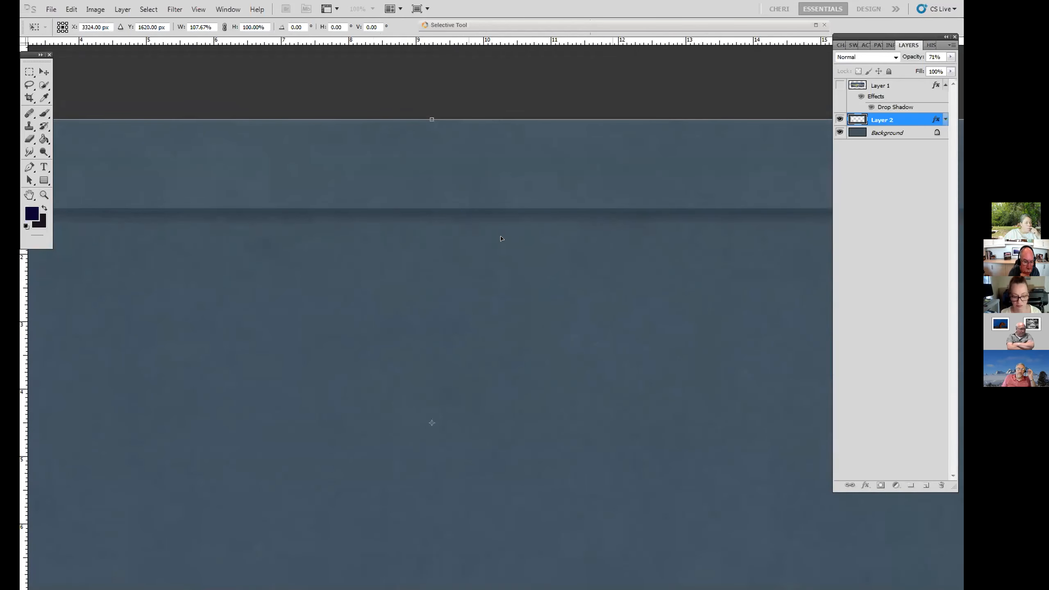
{"action": "key", "text": "ctrl+minus"}
{"action": "key", "text": "ctrl+minus"}
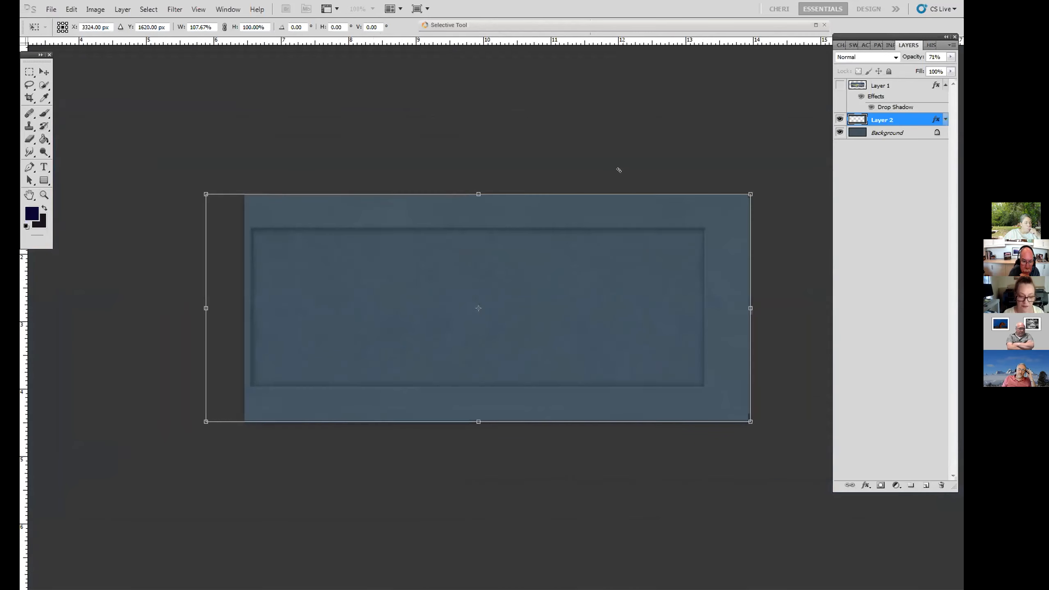
{"action": "key", "text": "Return"}
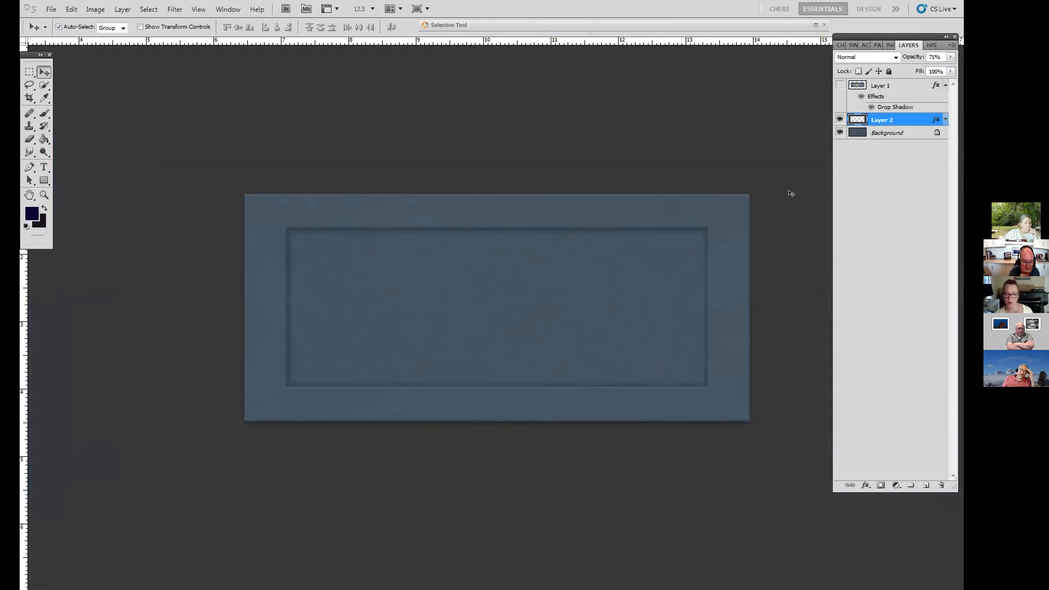
Show the photo layer inside the border again and deselect all layers.
{"action": "left_click", "coordinate": [839, 85]}
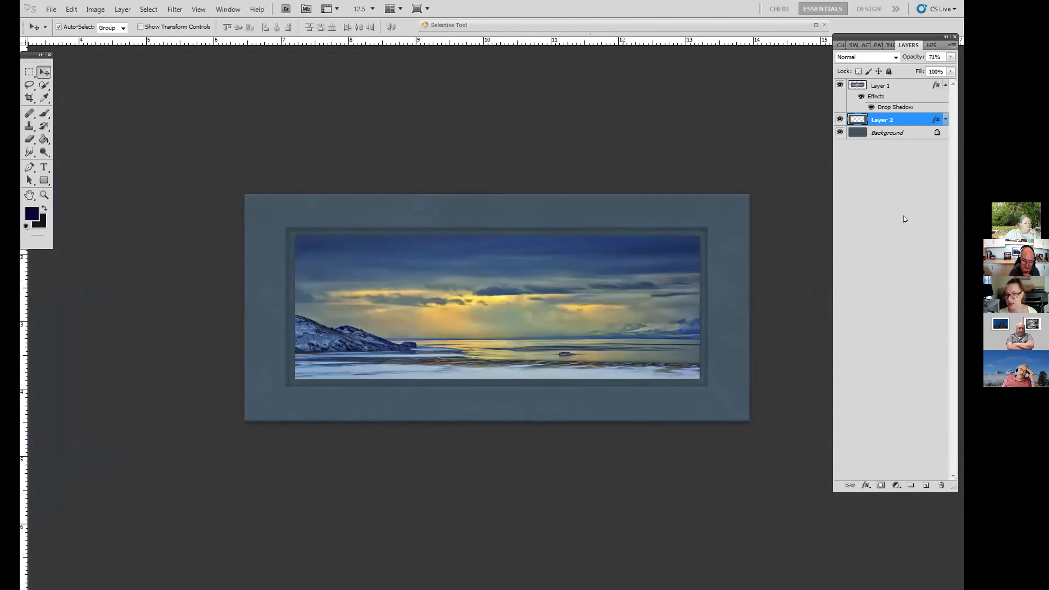
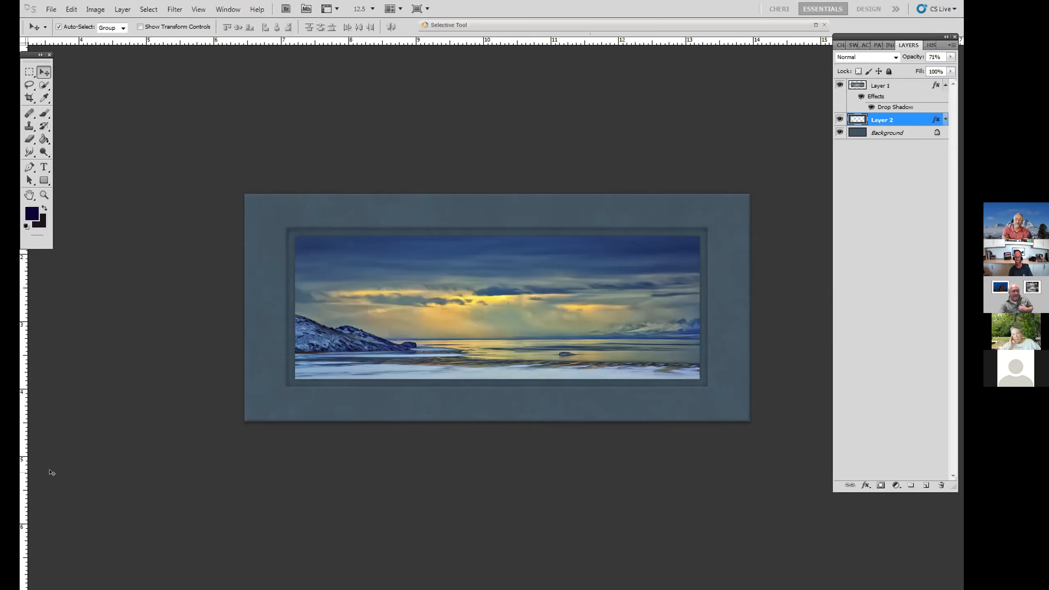
{"action": "left_click", "coordinate": [58, 488]}
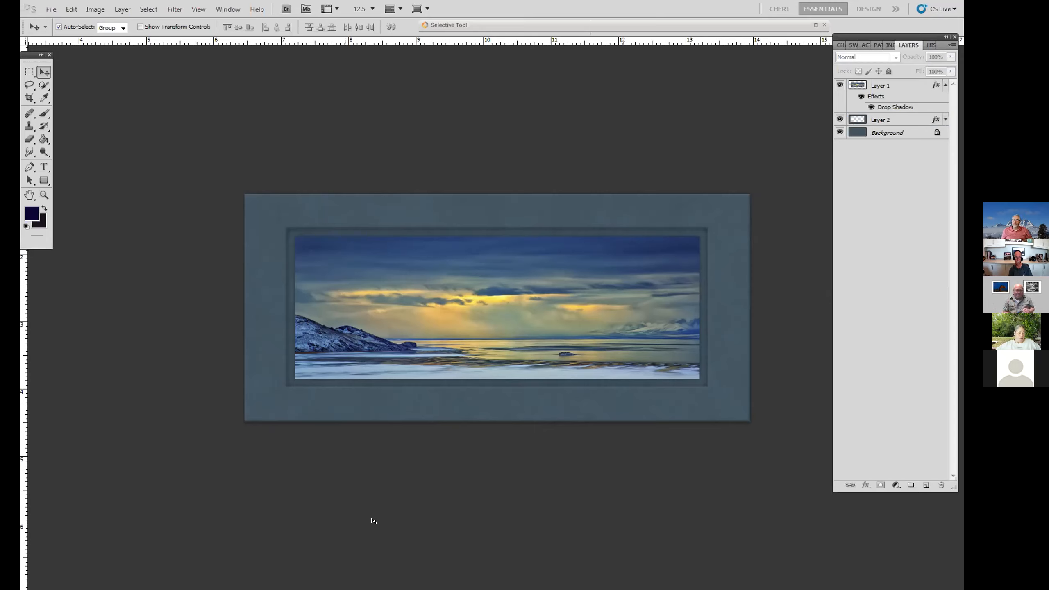
{"action": "scroll", "coordinate": [374, 521], "scroll_direction": "down", "scroll_amount": 1}
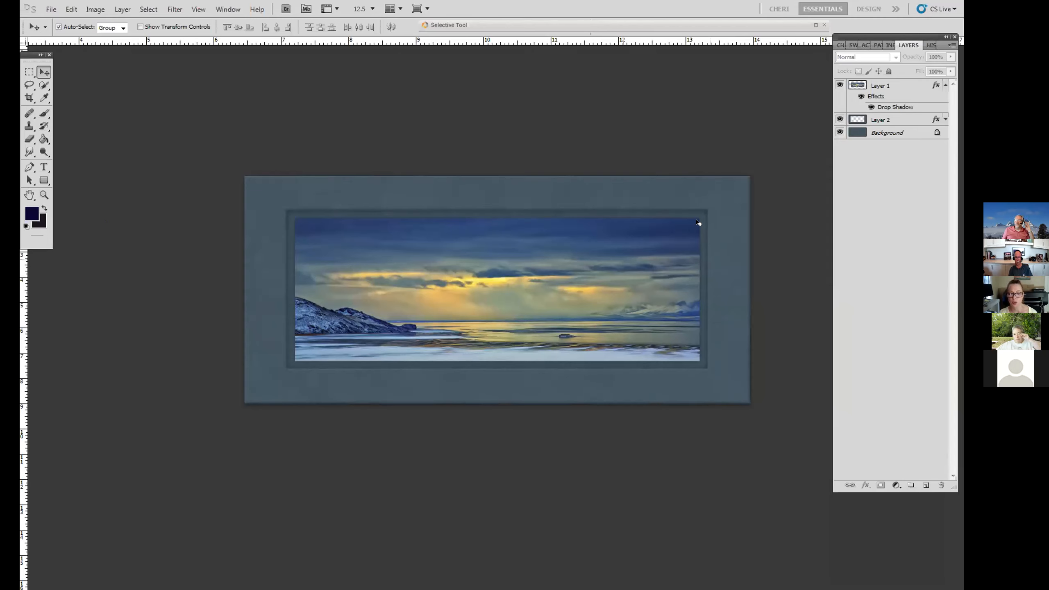
Enlarge the photo on Layer 1 with Free Transform, extending its corners outward over the edges of the border's opening.
{"action": "left_click", "coordinate": [686, 244]}
{"action": "key", "text": "ctrl+t"}
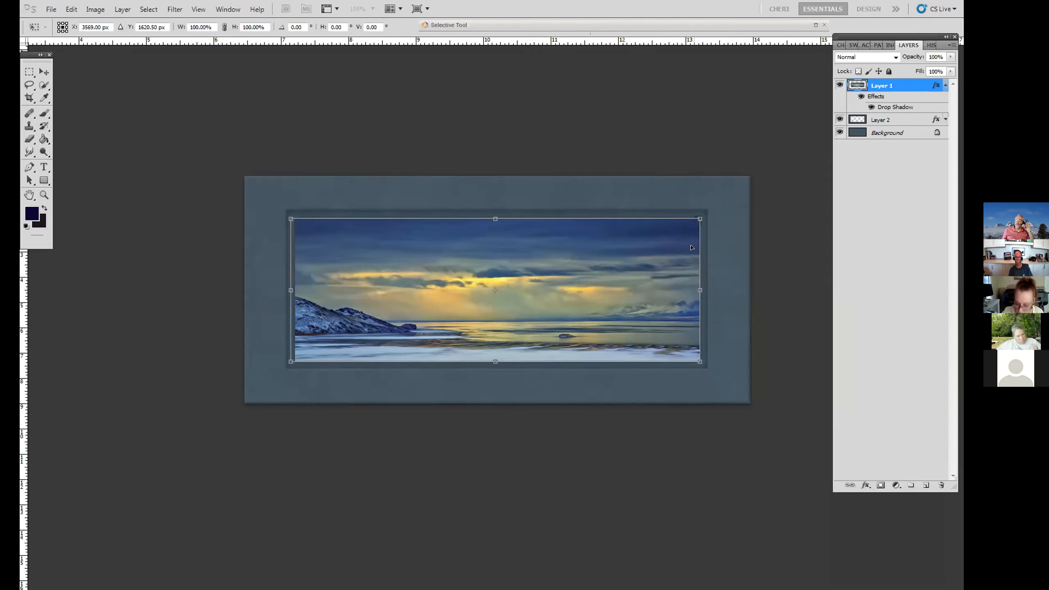
{"action": "left_click_drag", "start_coordinate": [288, 211], "coordinate": [271, 207]}
{"action": "left_click_drag", "start_coordinate": [702, 357], "coordinate": [709, 372]}
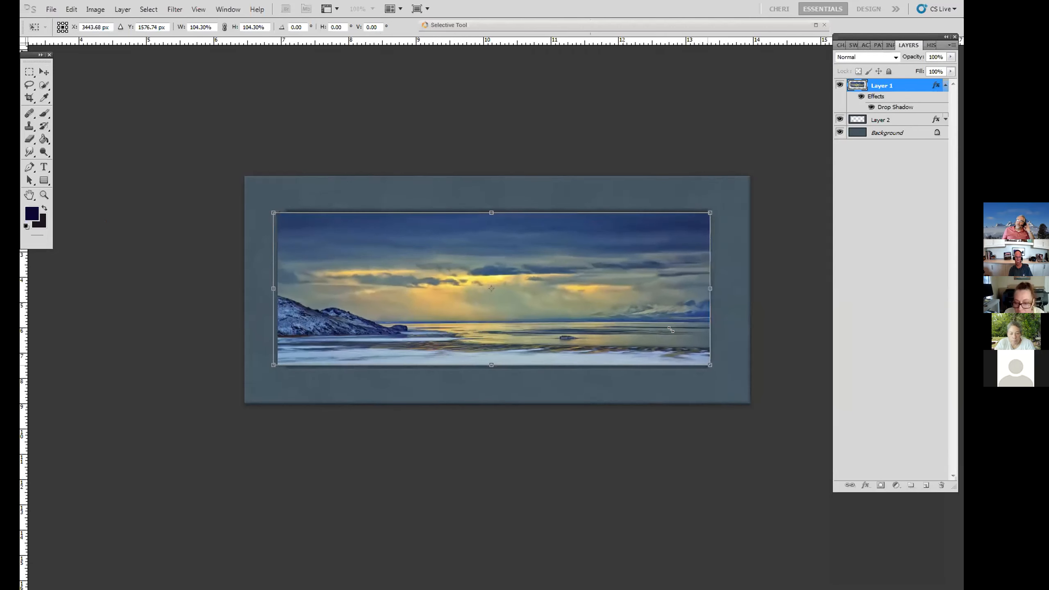
{"action": "key", "text": "Return"}
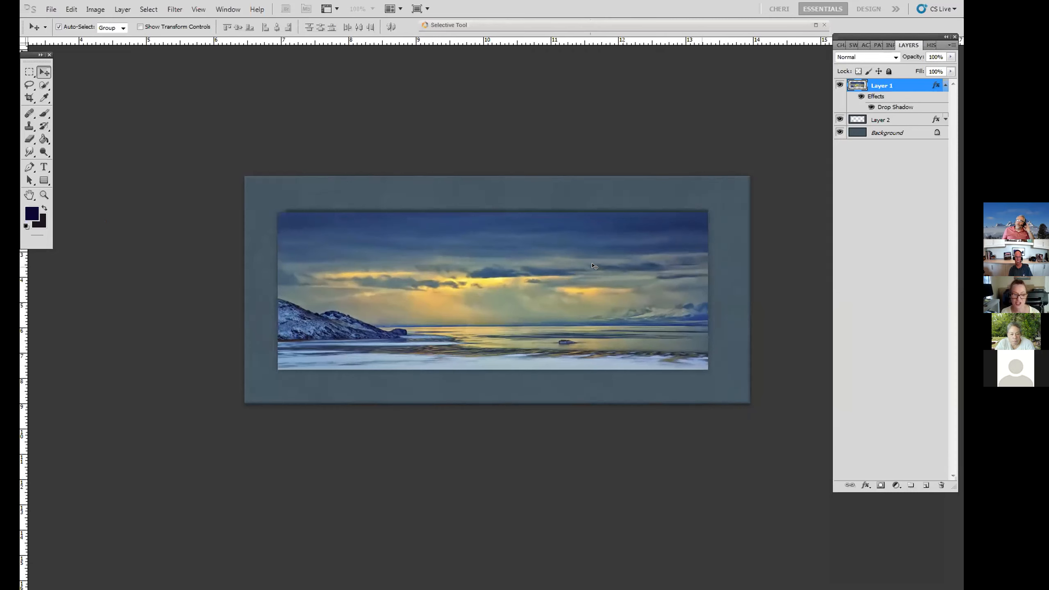
Place the enlarged photo layer beneath Layer 2, centre it behind the border's opening, and switch off its visibility.
{"action": "left_click_drag", "start_coordinate": [882, 85], "coordinate": [900, 129]}
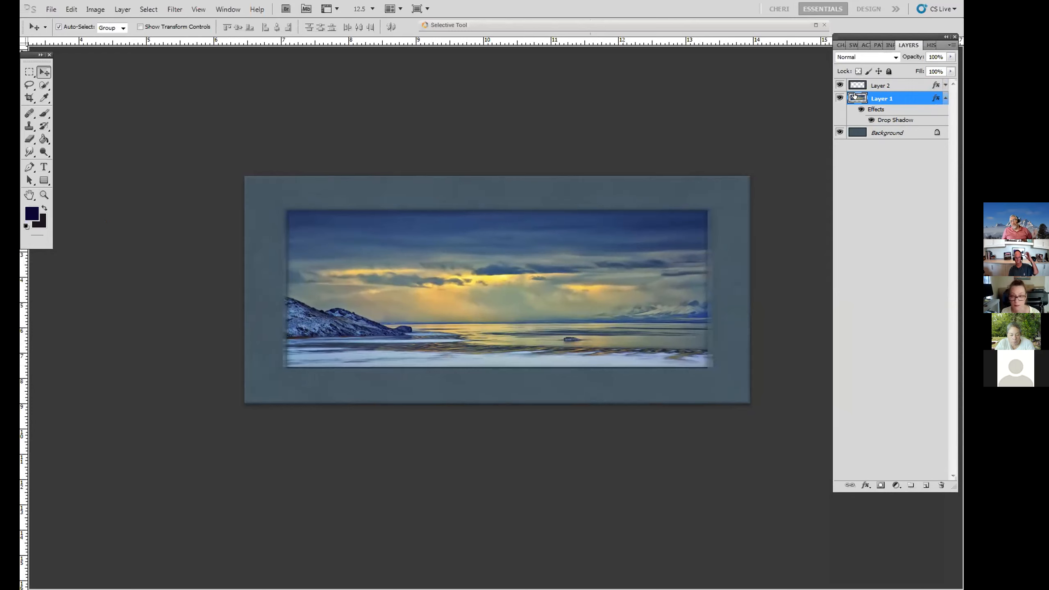
{"action": "left_click", "coordinate": [840, 98]}
Move Layer 1 back above Layer 2 and show it, and undo that reordering by returning to the preceding history state.
{"action": "left_click_drag", "start_coordinate": [871, 95], "coordinate": [875, 81]}
{"action": "left_click", "coordinate": [839, 87]}
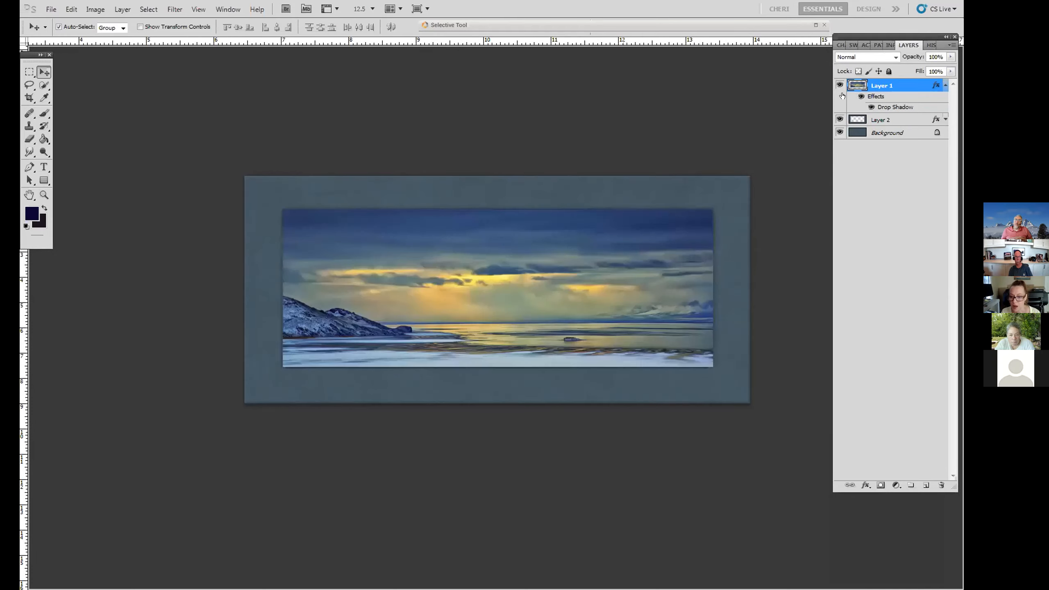
{"action": "left_click", "coordinate": [932, 45]}
{"action": "left_click", "coordinate": [889, 93]}
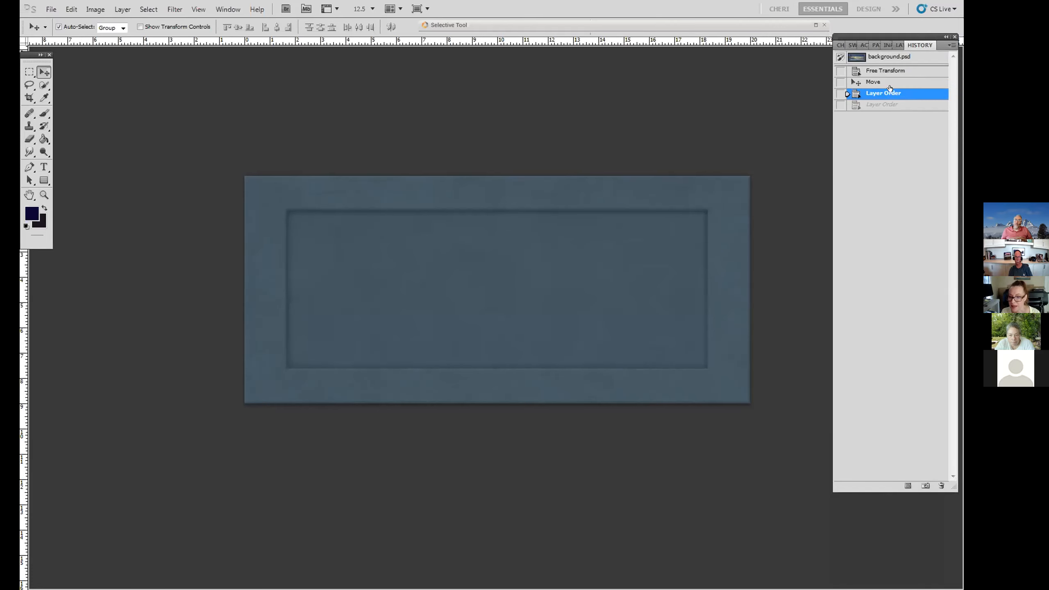
Revert the image to its opening background.psd snapshot, discarding the transform, move and layer-order changes.
{"action": "left_click", "coordinate": [890, 81]}
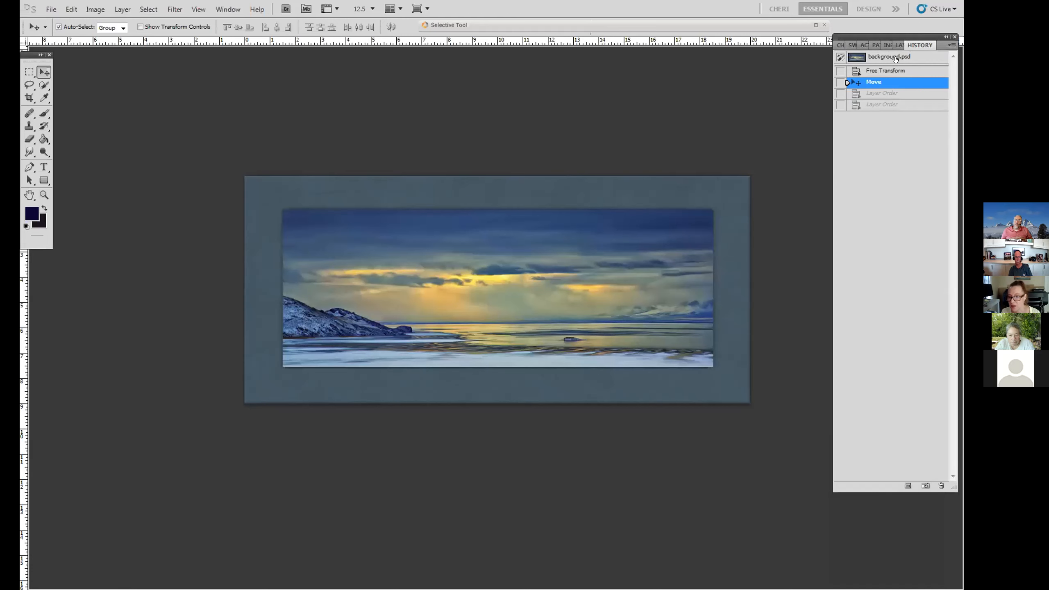
{"action": "left_click", "coordinate": [893, 58]}
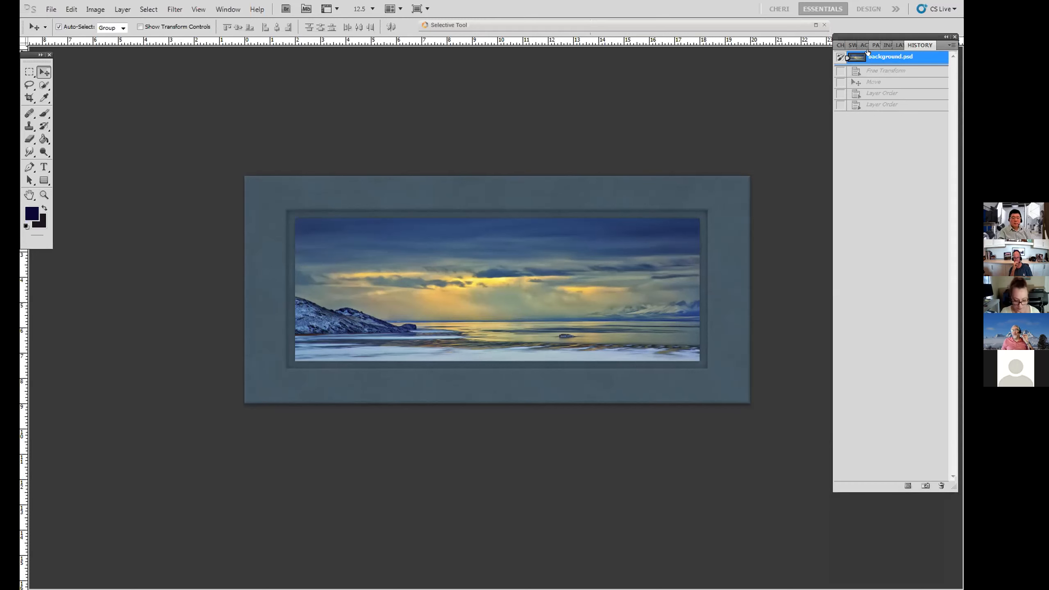
{"action": "key", "text": "h"}
{"action": "left_click", "coordinate": [628, 293]}
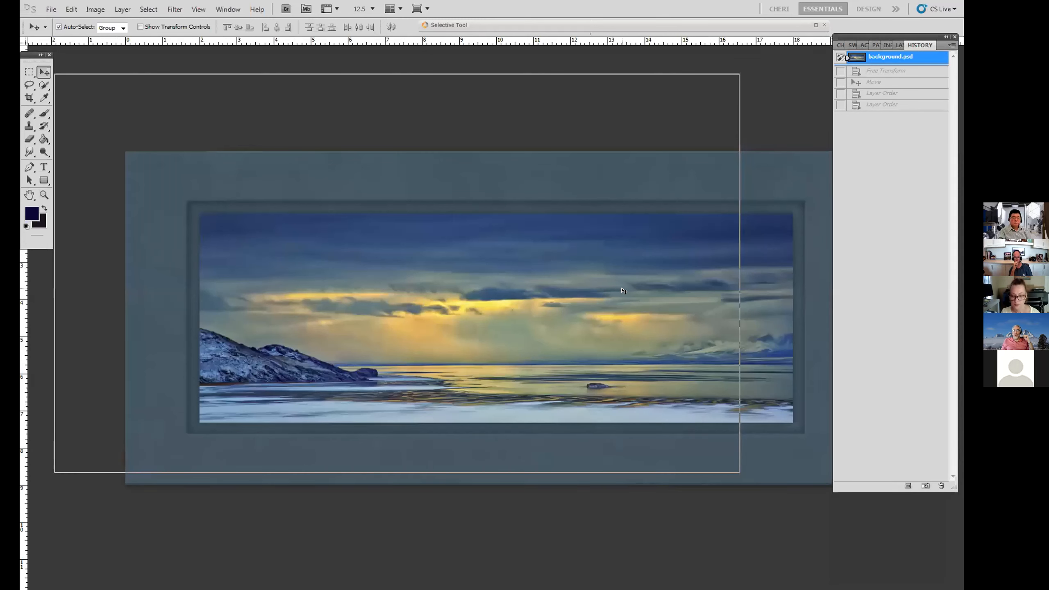
{"action": "scroll", "coordinate": [621, 269], "scroll_direction": "down", "scroll_amount": 1}
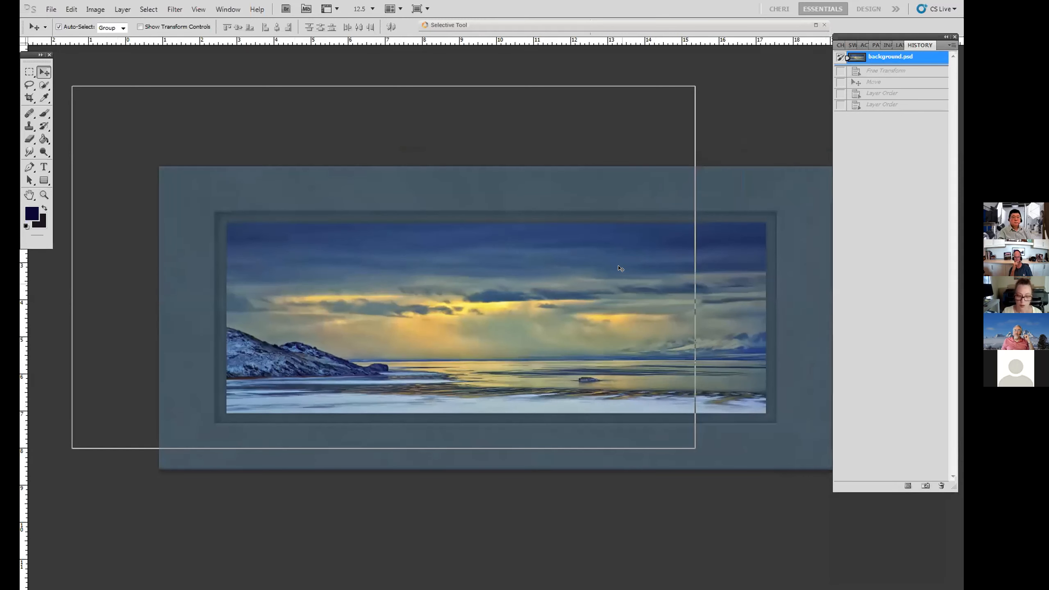
{"action": "scroll", "coordinate": [620, 267], "scroll_direction": "down", "scroll_amount": 3}
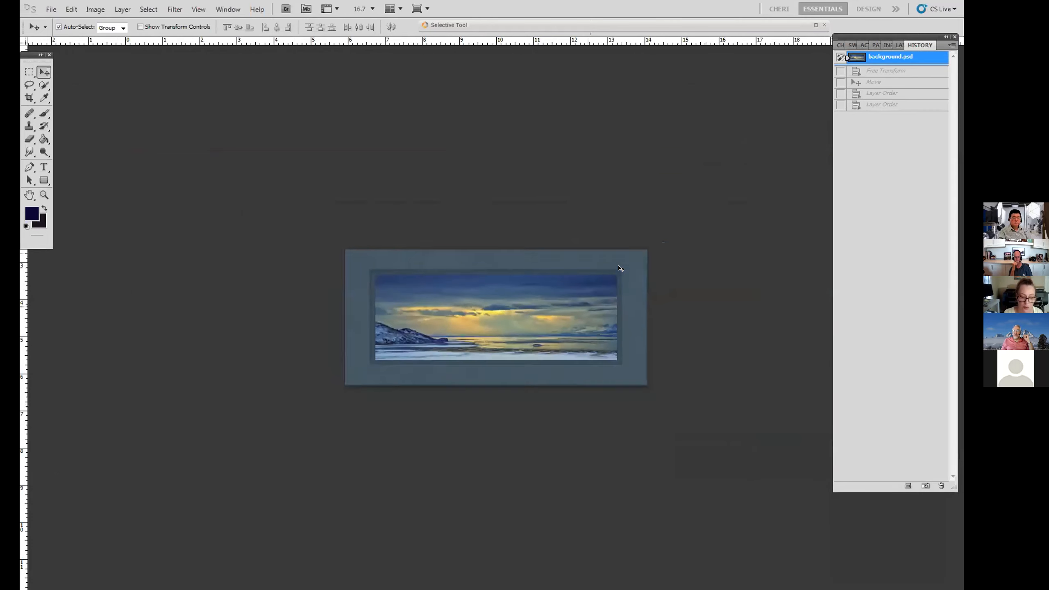
Enlarge the floating document window around the bordered photo and return to full-screen mode with the menu bar.
{"action": "key", "text": "f"}
{"action": "key", "text": "f"}
{"action": "key", "text": "f"}
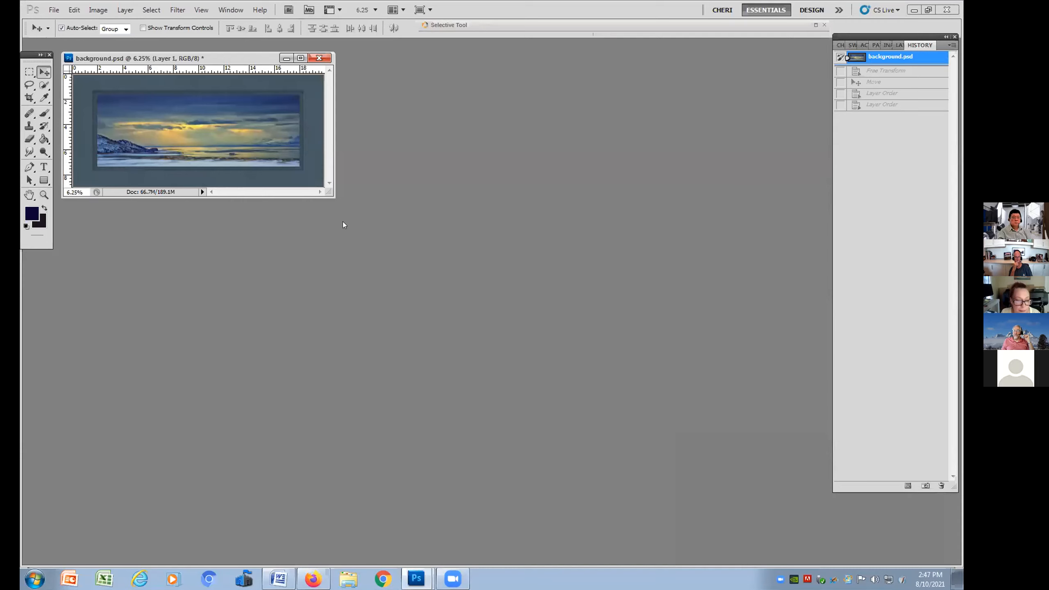
{"action": "left_click_drag", "start_coordinate": [329, 192], "coordinate": [671, 431]}
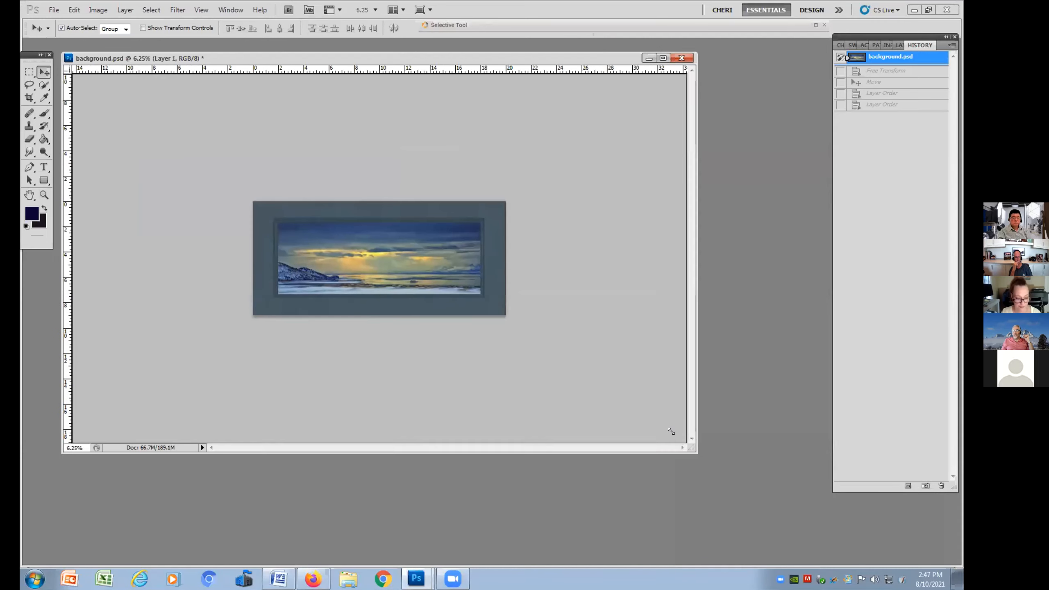
{"action": "key", "text": "f"}
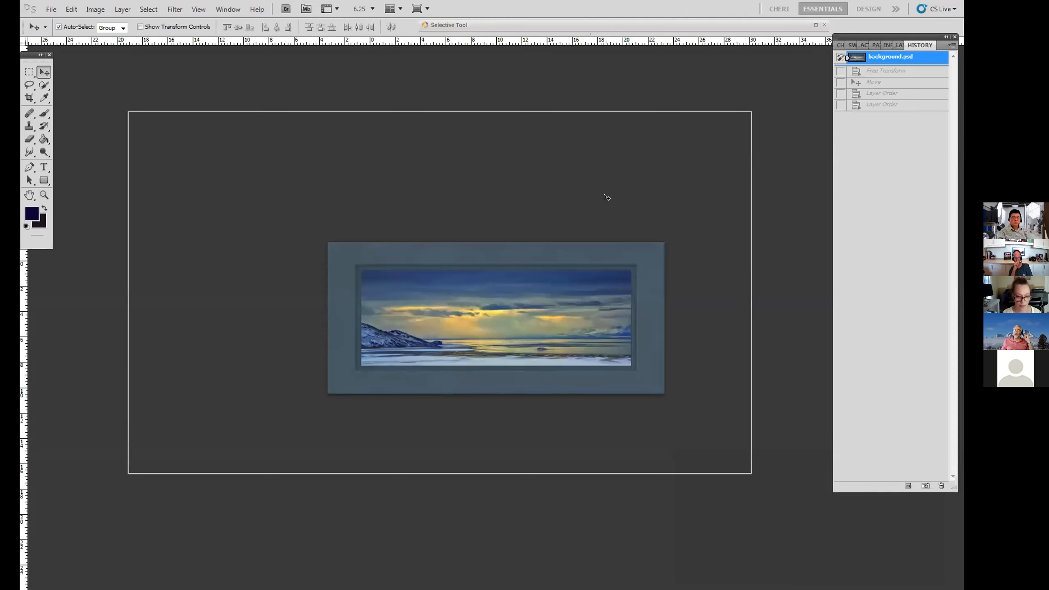
Undo the last revert to bring back the enlarged photo, and restore the opening background.psd snapshot.
{"action": "key", "text": "ctrl+z"}
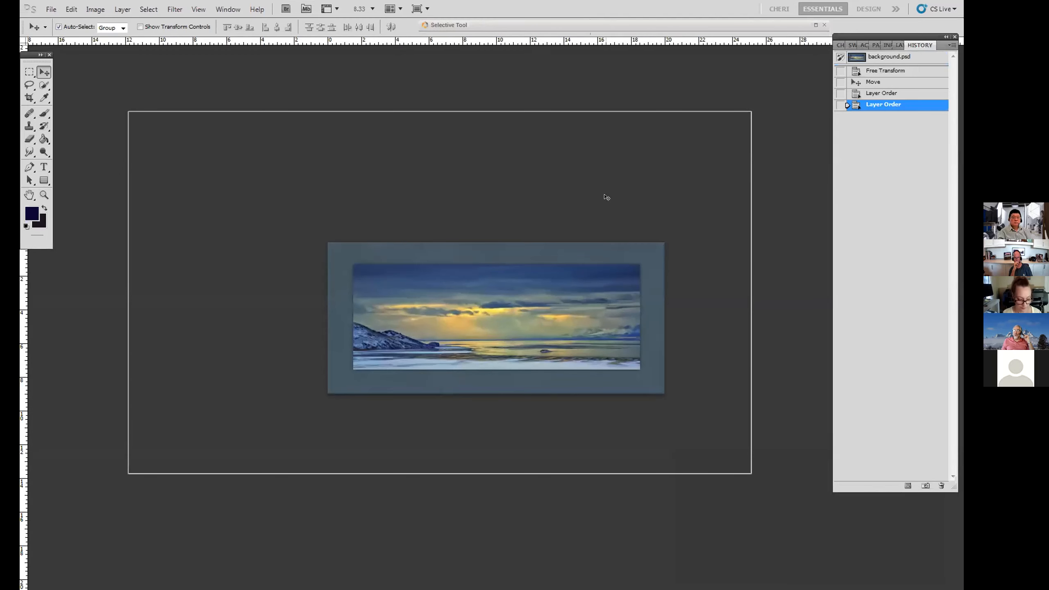
{"action": "key", "text": "ctrl+z"}
{"action": "key", "text": "ctrl+z"}
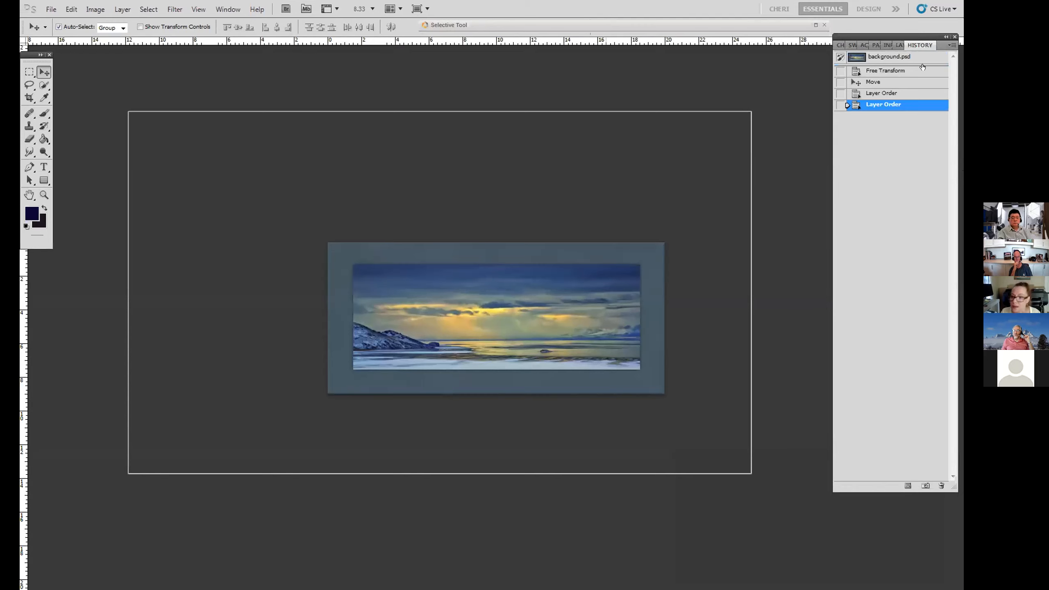
{"action": "left_click", "coordinate": [904, 60]}
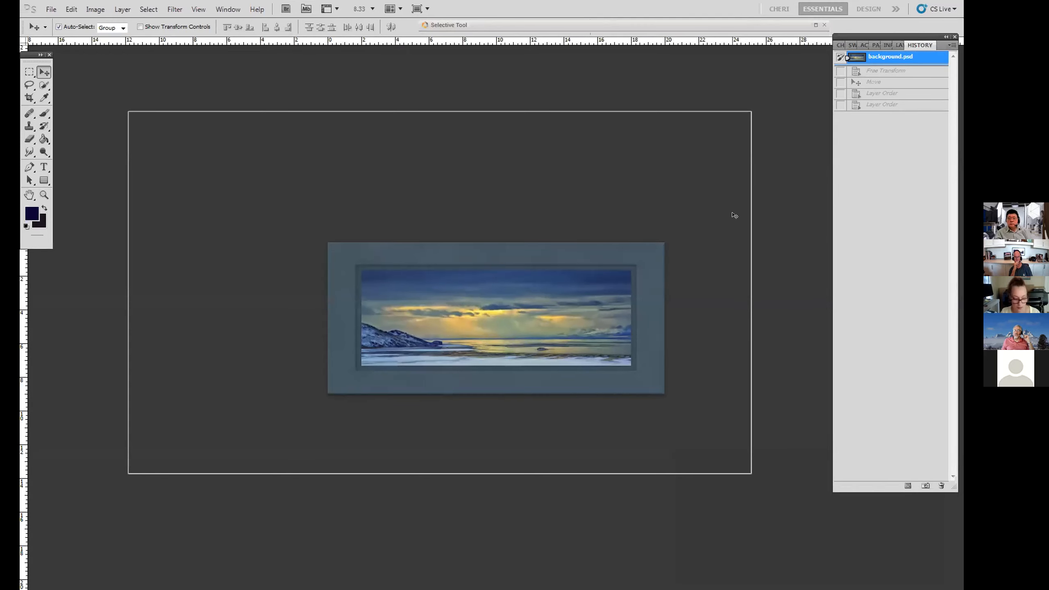
Return to the standard floating-window view and close background.psd without saving its changes.
{"action": "key", "text": "f"}
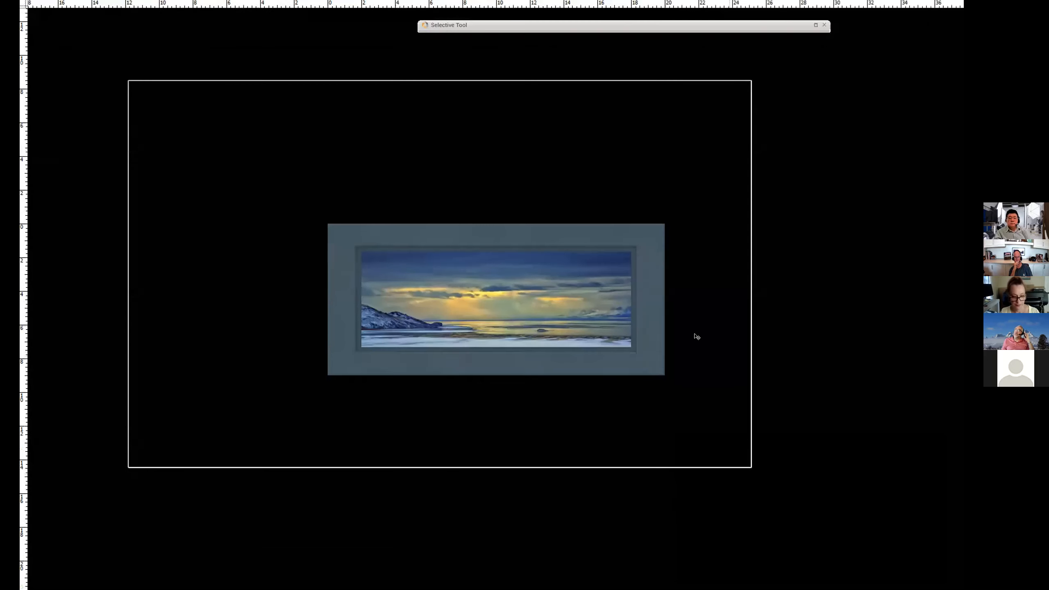
{"action": "key", "text": "f"}
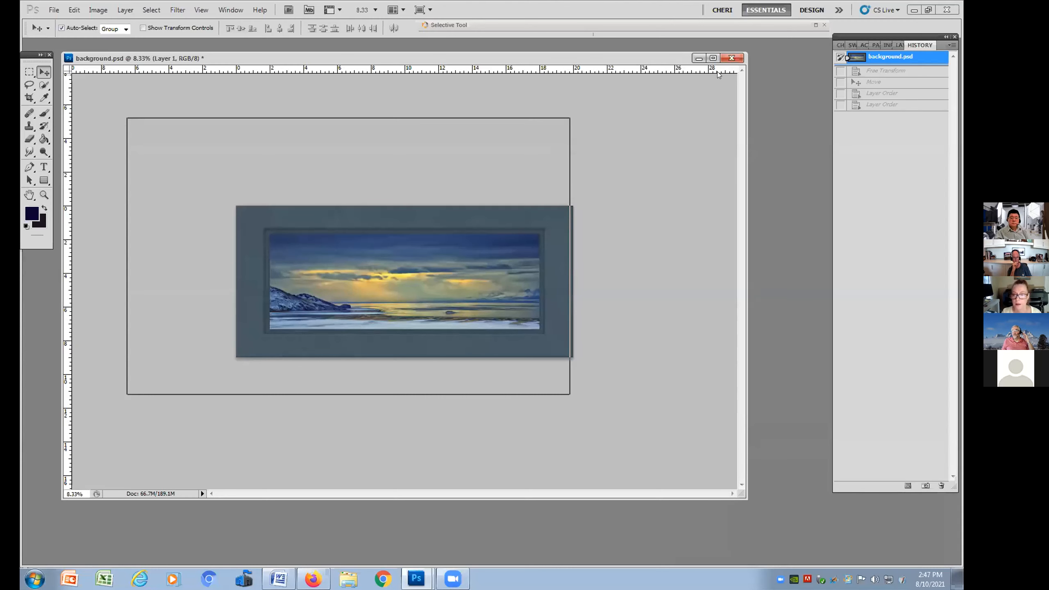
{"action": "key", "text": "ctrl+w"}
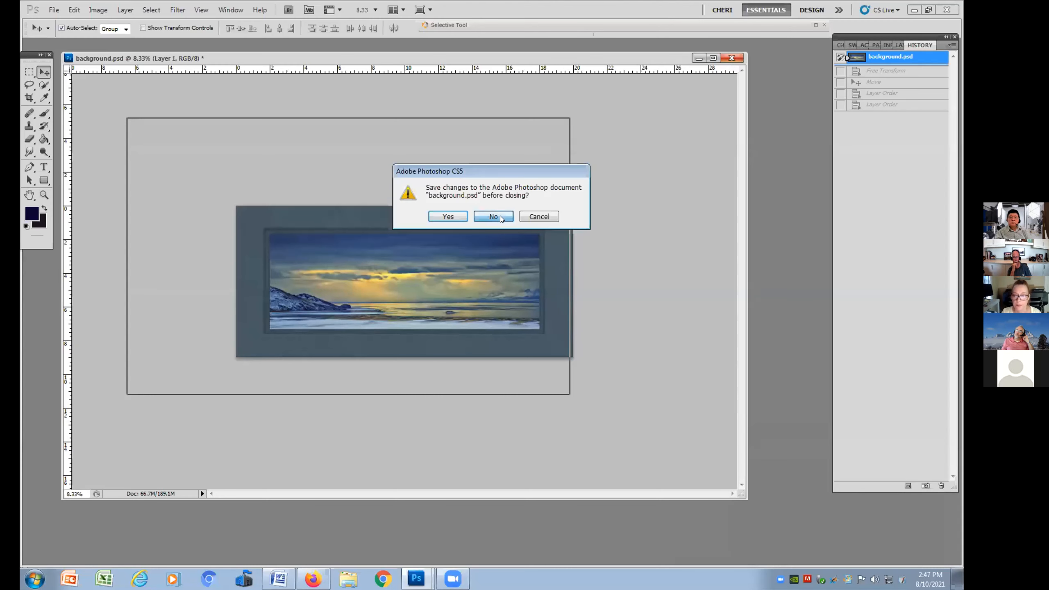
{"action": "left_click", "coordinate": [501, 217]}
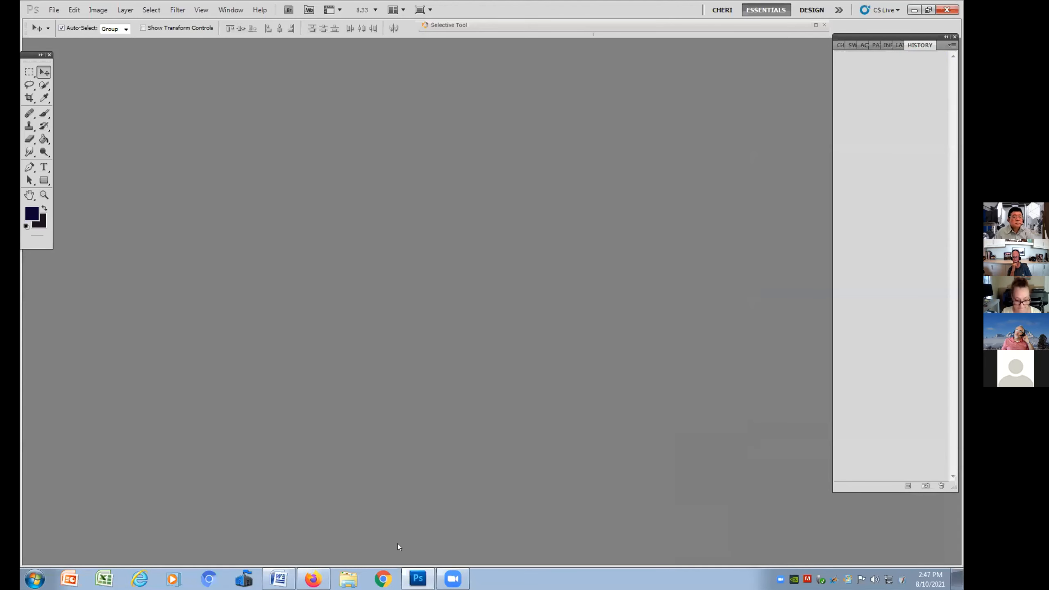